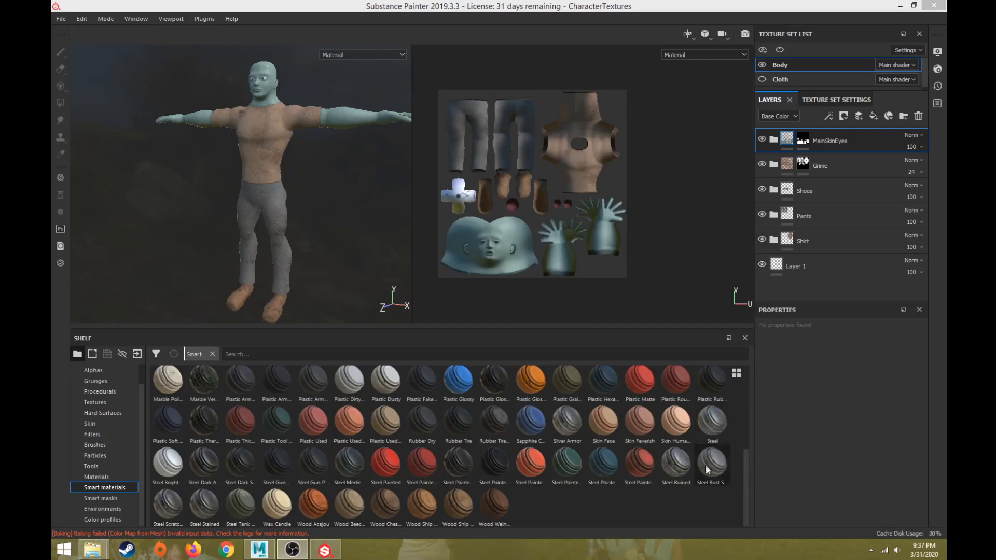
Step: Browse the smart materials in the shelf, previewing several leather, glass, marble and steel entries
{"action": "mouse_move", "coordinate": [673, 459]}
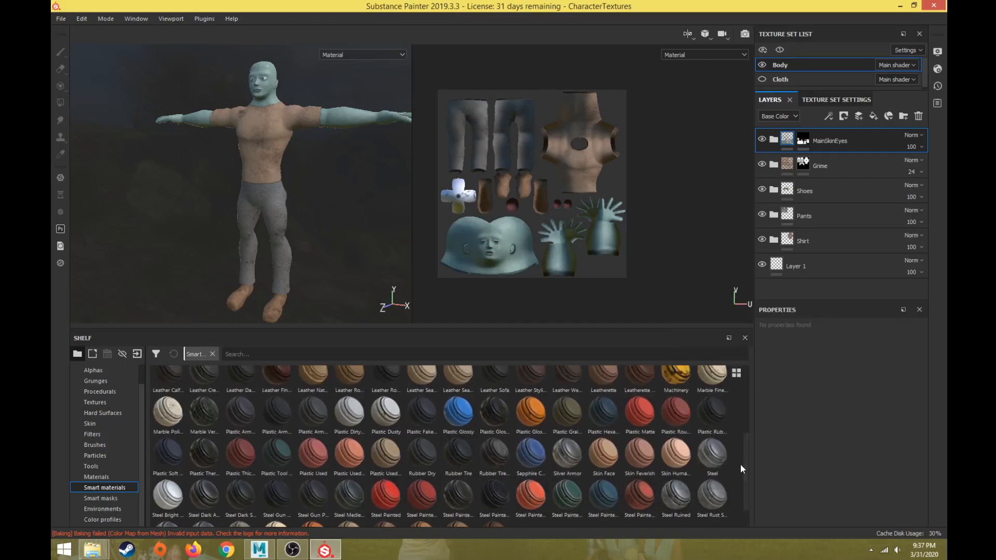
{"action": "scroll", "coordinate": [694, 440], "scroll_direction": "up", "scroll_amount": 3}
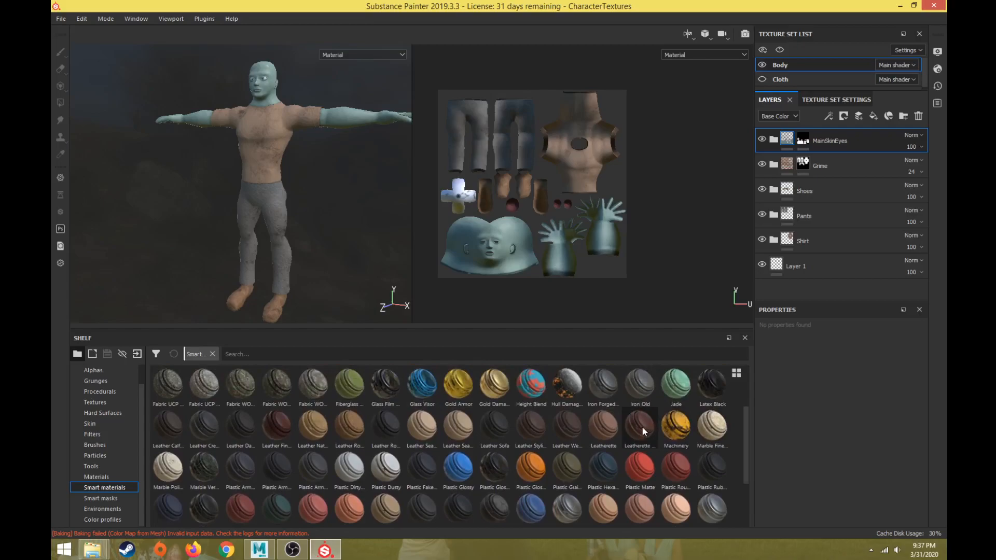
{"action": "mouse_move", "coordinate": [642, 425]}
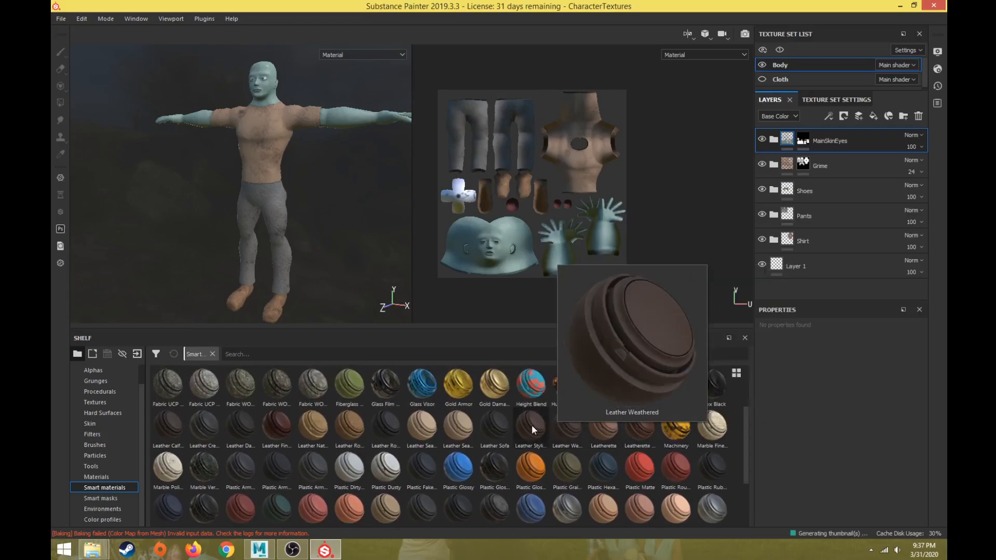
{"action": "mouse_move", "coordinate": [378, 391]}
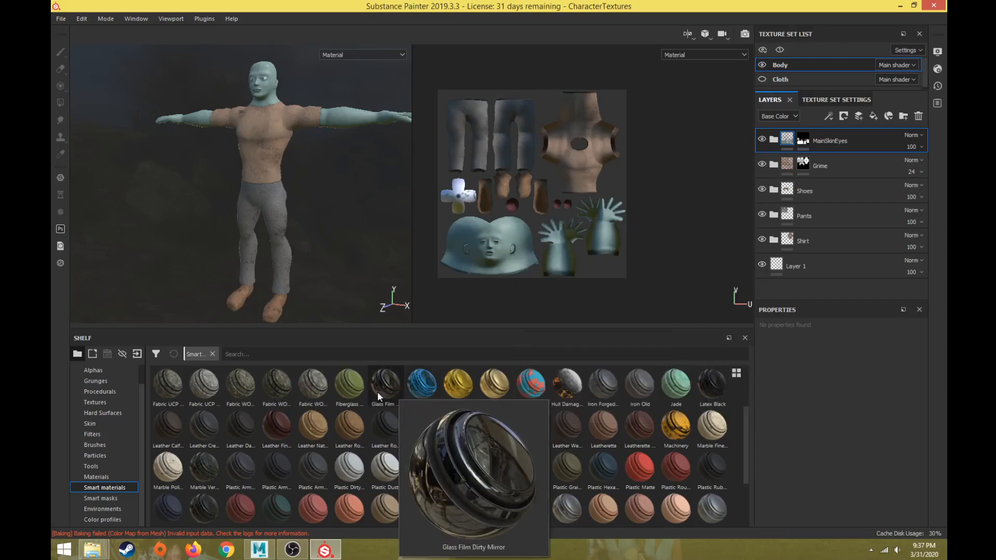
{"action": "mouse_move", "coordinate": [246, 426]}
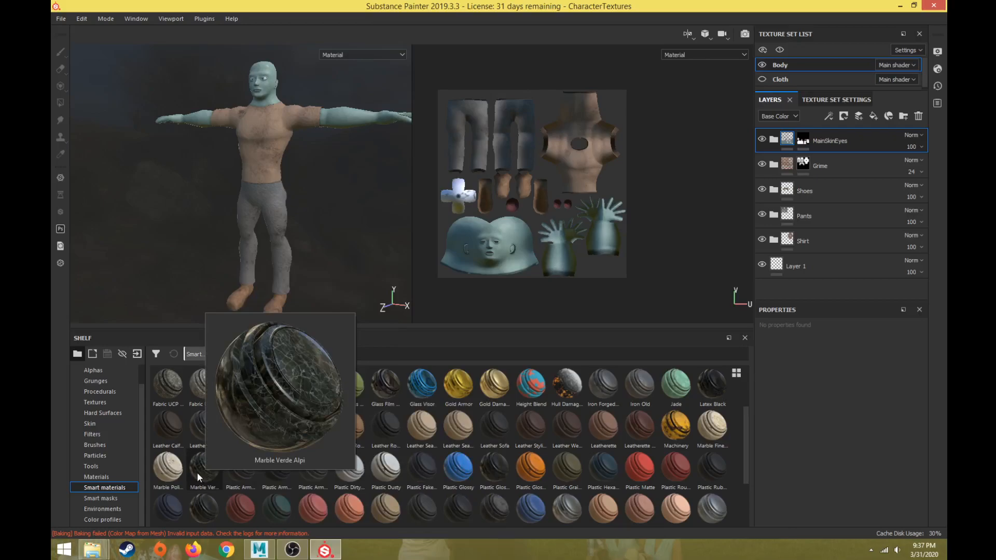
{"action": "scroll", "coordinate": [746, 487], "scroll_direction": "down", "scroll_amount": 2}
{"action": "scroll", "coordinate": [746, 509], "scroll_direction": "up", "scroll_amount": 2}
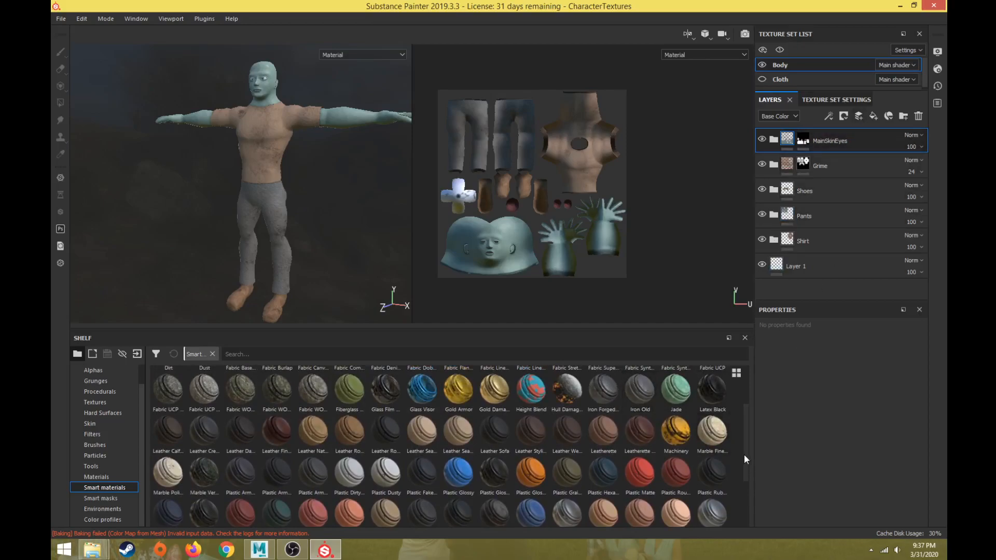
{"action": "scroll", "coordinate": [744, 453], "scroll_direction": "down", "scroll_amount": 3}
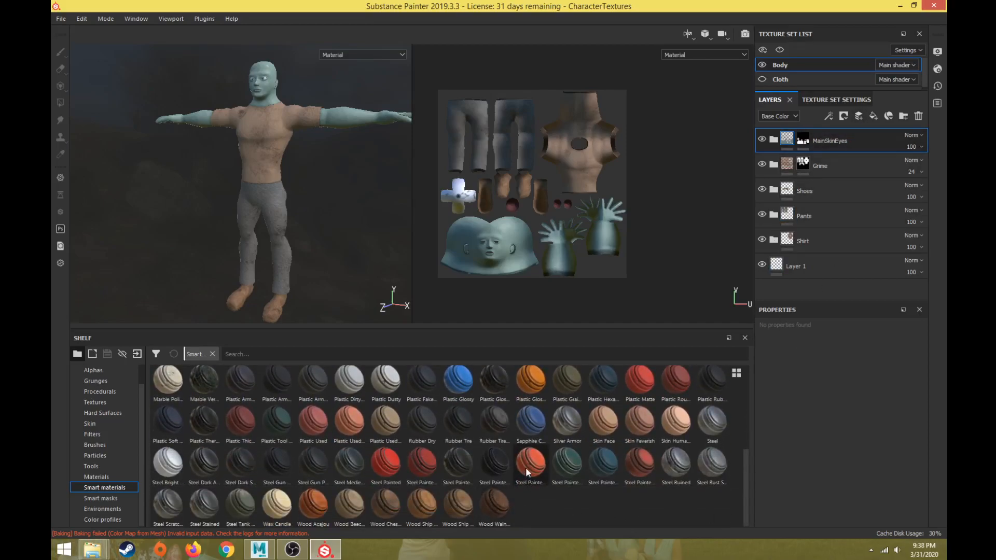
Step: Add the Steel Painted Scraped Dirty smart material above the MainSkinEyes group and inspect it on the character
{"action": "mouse_move", "coordinate": [526, 468]}
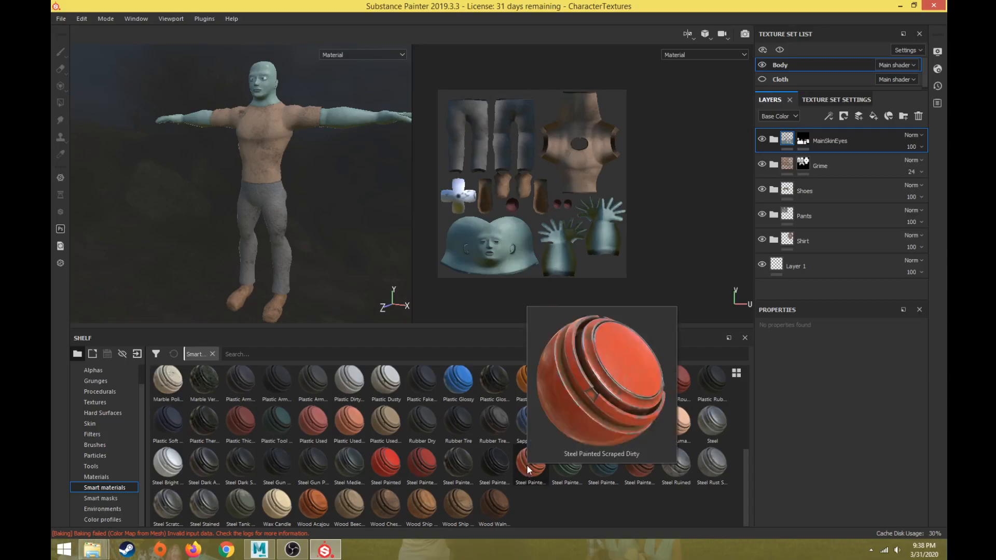
{"action": "mouse_move", "coordinate": [527, 469]}
{"action": "left_mouse_down"}
{"action": "mouse_move", "coordinate": [760, 134]}
{"action": "mouse_move", "coordinate": [817, 131]}
{"action": "mouse_move", "coordinate": [808, 136]}
{"action": "left_mouse_up"}
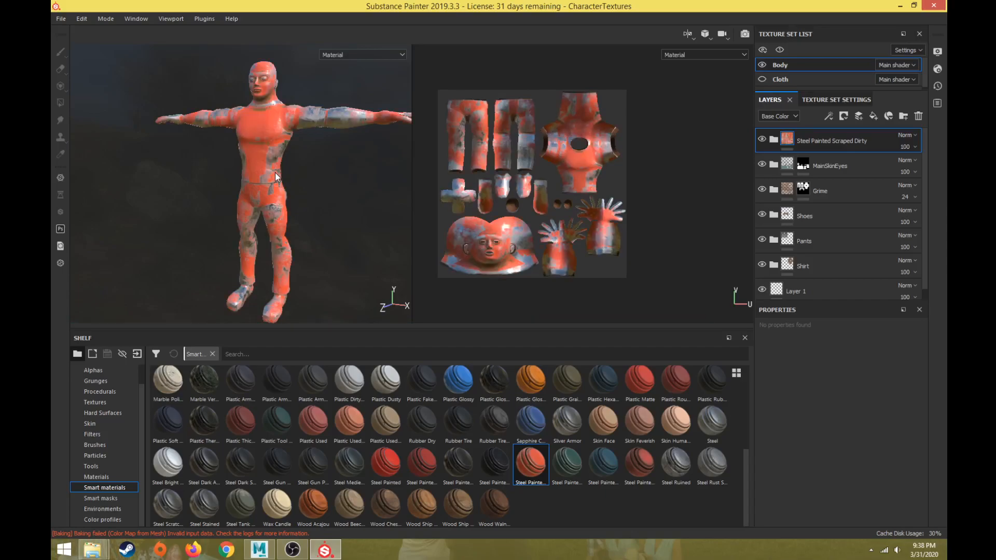
{"action": "scroll", "coordinate": [260, 120], "scroll_direction": "up", "scroll_amount": 6}
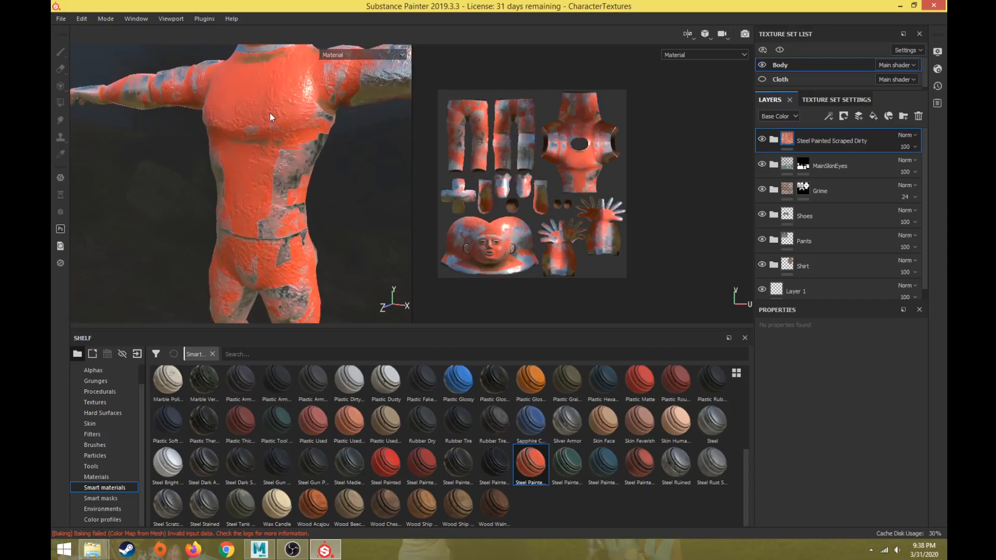
{"action": "middle_click_drag", "start_coordinate": [270, 113], "coordinate": [265, 277], "text": "alt"}
{"action": "left_click_drag", "start_coordinate": [265, 277], "coordinate": [282, 230], "text": "alt"}
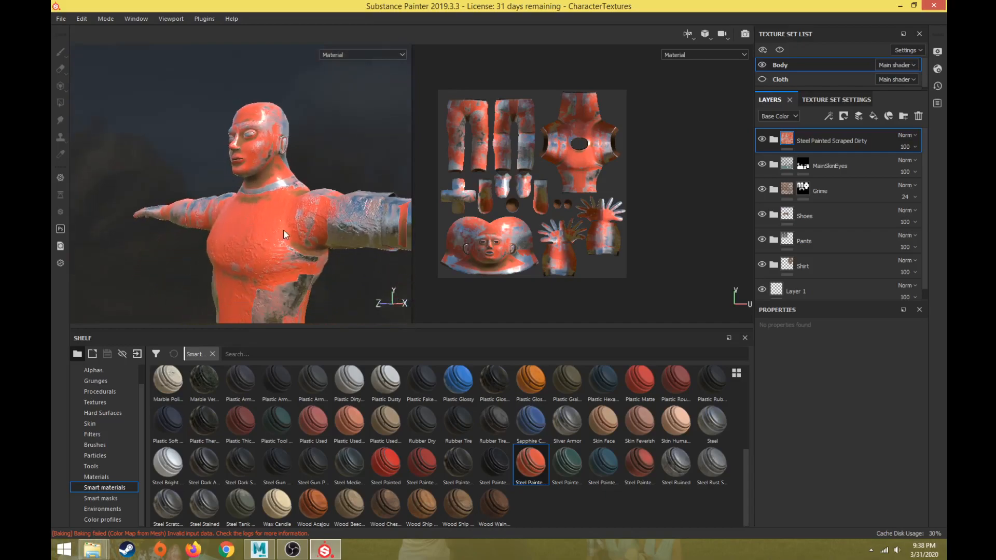
{"action": "mouse_move", "coordinate": [279, 196]}
{"action": "left_mouse_down", "text": "alt"}
{"action": "mouse_move", "coordinate": [311, 207]}
{"action": "mouse_move", "coordinate": [293, 217]}
{"action": "mouse_move", "coordinate": [329, 223]}
{"action": "mouse_move", "coordinate": [211, 207]}
{"action": "mouse_move", "coordinate": [290, 207]}
{"action": "left_mouse_up", "text": "alt"}
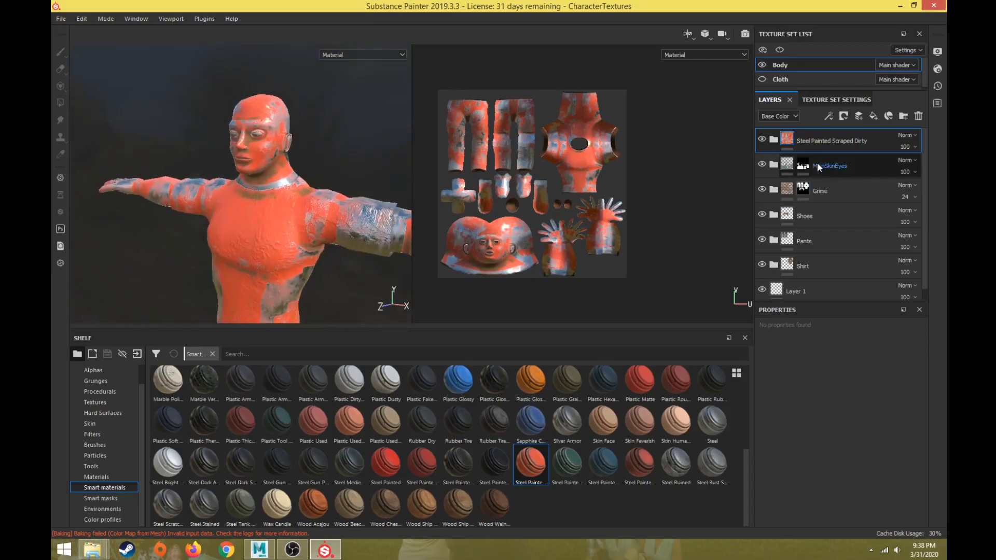
Step: Expand the Steel Painted Scraped Dirty group, hide its Base Metal layer and inspect the shoulder and neck
{"action": "left_click", "coordinate": [774, 139]}
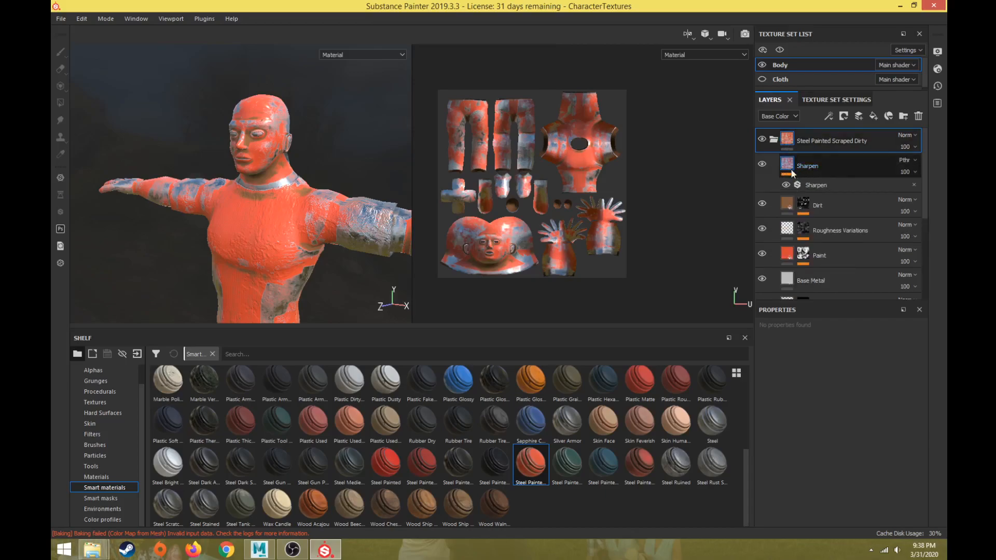
{"action": "scroll", "coordinate": [819, 220], "scroll_direction": "down", "scroll_amount": 2}
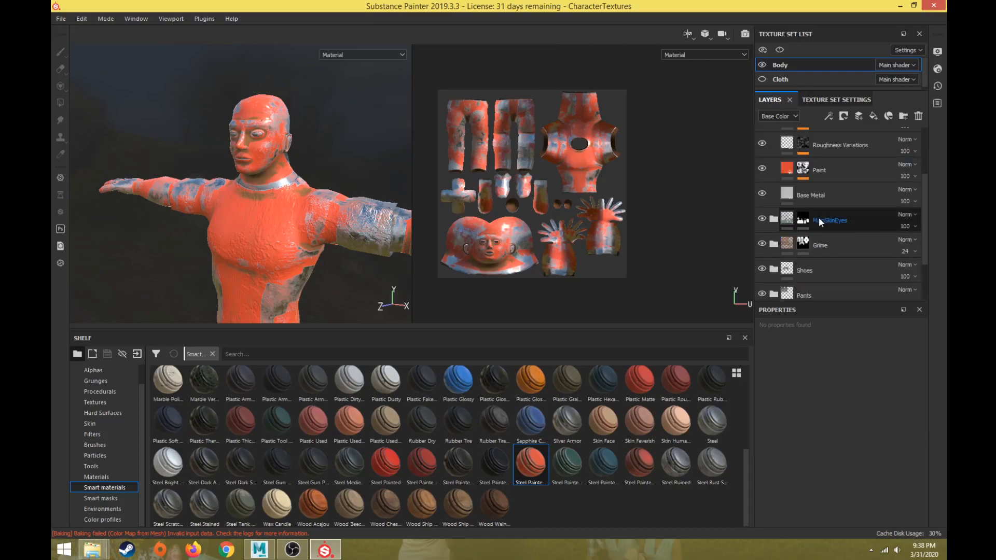
{"action": "left_click", "coordinate": [761, 194]}
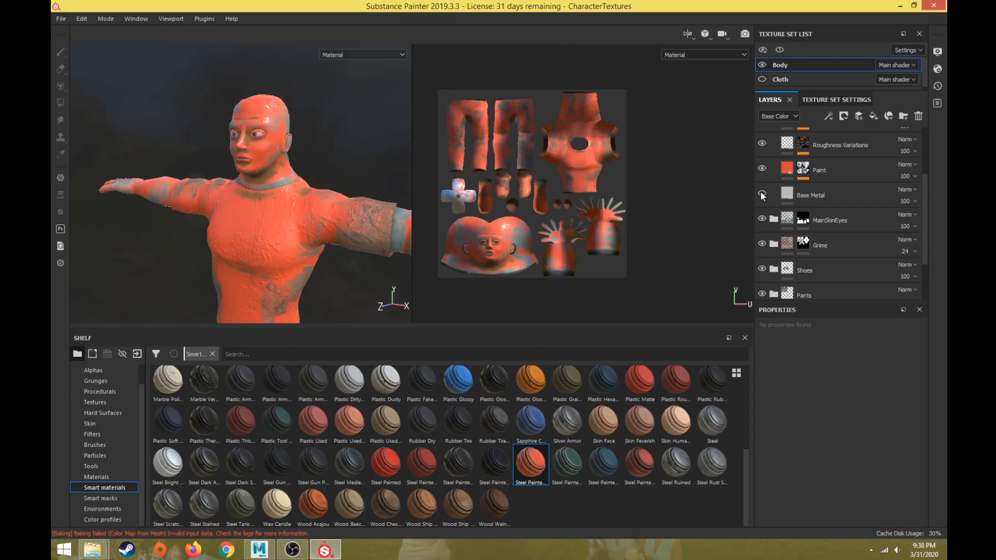
{"action": "scroll", "coordinate": [298, 220], "scroll_direction": "up", "scroll_amount": 3}
{"action": "middle_click_drag", "start_coordinate": [298, 220], "coordinate": [149, 189], "text": "alt"}
{"action": "scroll", "coordinate": [167, 199], "scroll_direction": "down", "scroll_amount": 3}
{"action": "left_click_drag", "start_coordinate": [167, 203], "coordinate": [133, 249], "text": "alt"}
{"action": "scroll", "coordinate": [174, 226], "scroll_direction": "up", "scroll_amount": 3}
{"action": "middle_click_drag", "start_coordinate": [165, 227], "coordinate": [288, 263], "text": "alt"}
{"action": "scroll", "coordinate": [240, 235], "scroll_direction": "up", "scroll_amount": 3}
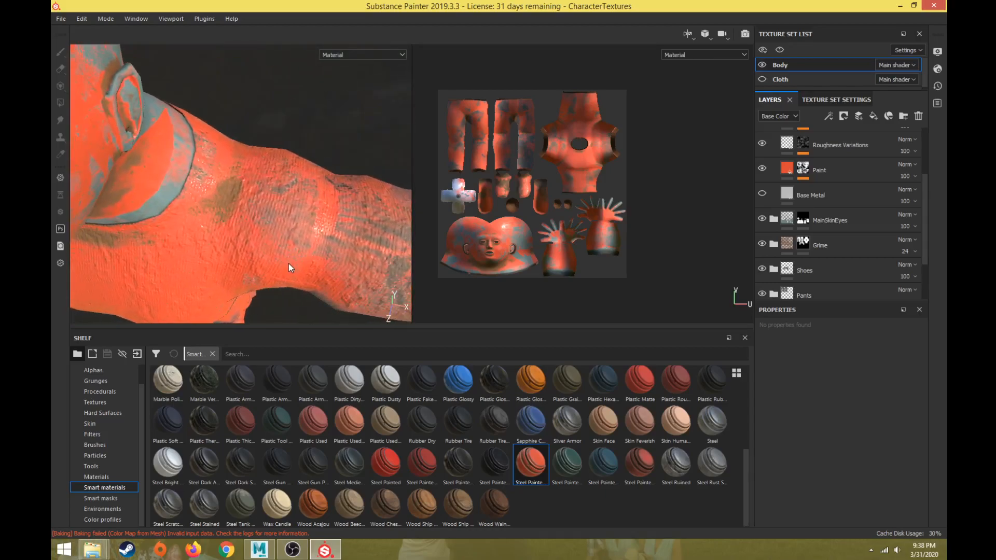
{"action": "left_click_drag", "start_coordinate": [284, 263], "coordinate": [235, 222], "text": "alt"}
Step: Hide the Paint and Dirt layers of the Steel Painted Scraped Dirty group
{"action": "left_click", "coordinate": [762, 168]}
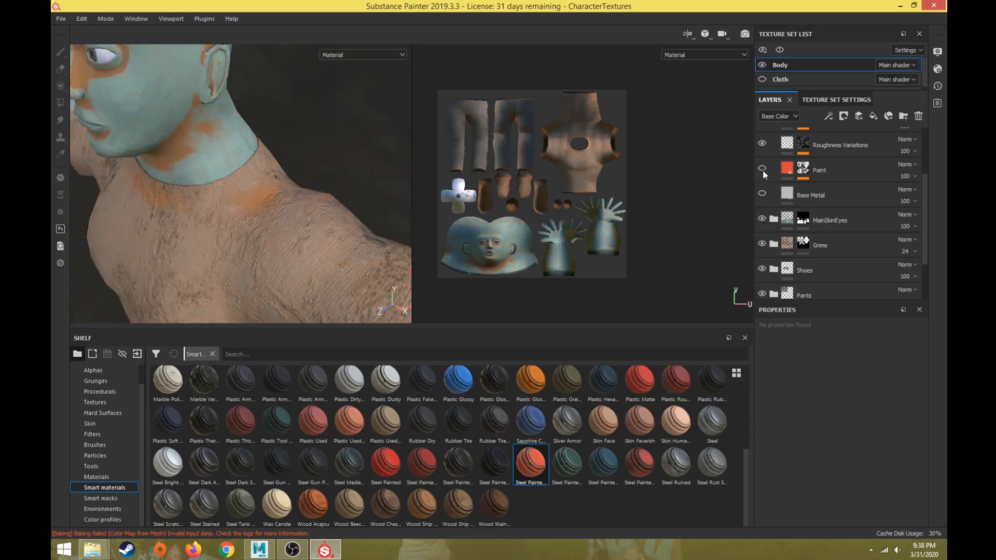
{"action": "key", "text": "f"}
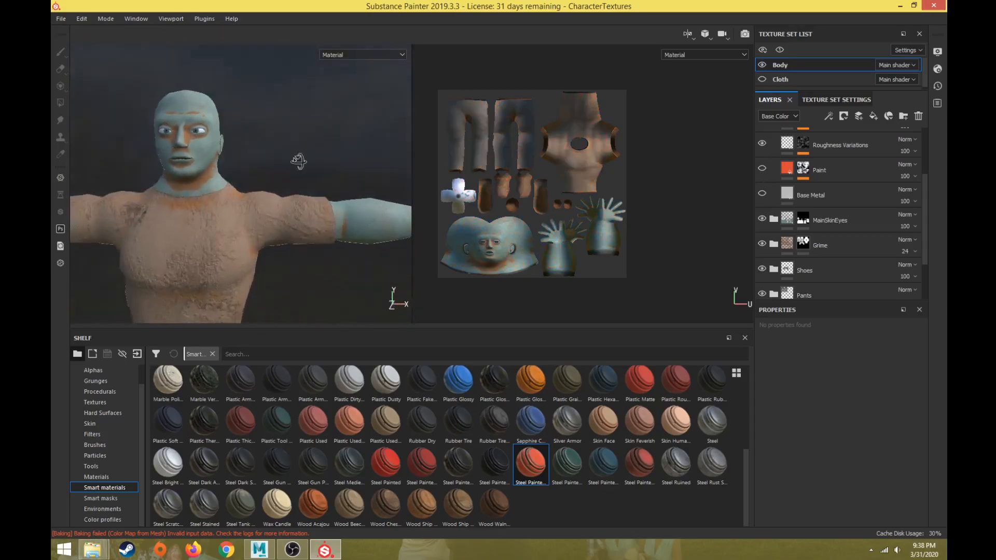
{"action": "left_click", "coordinate": [823, 172]}
{"action": "scroll", "coordinate": [809, 181], "scroll_direction": "up", "scroll_amount": 3}
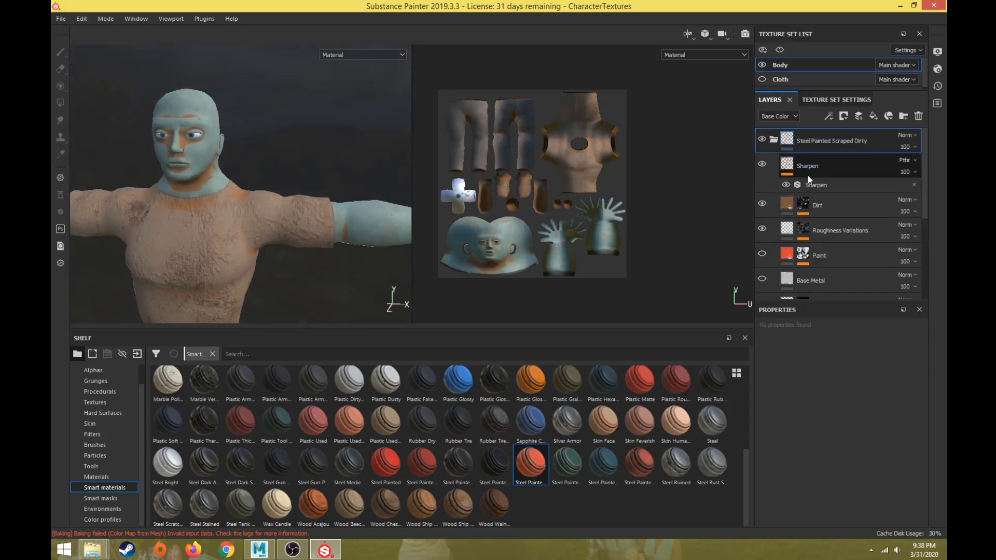
{"action": "left_click", "coordinate": [761, 204]}
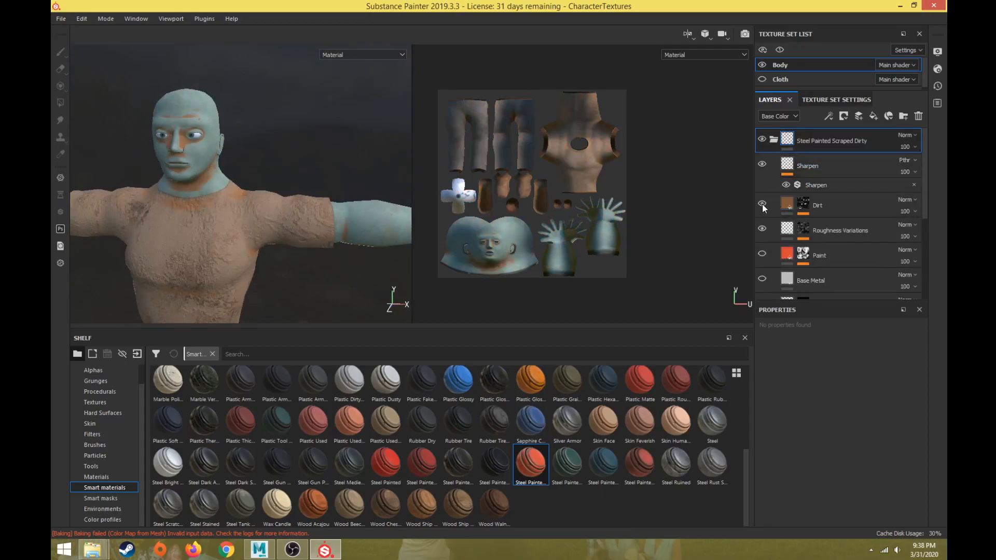
{"action": "left_click", "coordinate": [761, 203]}
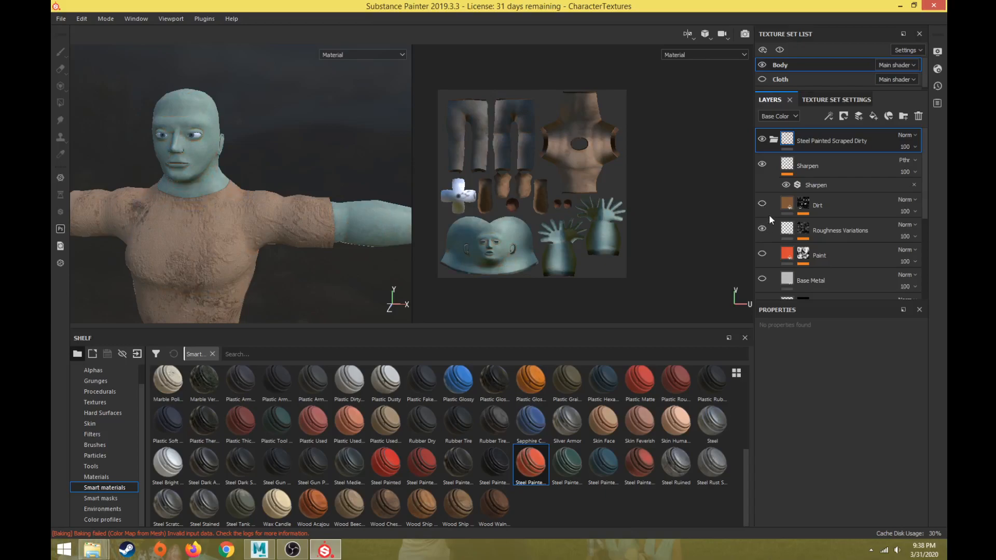
Step: Show the Paint layer again, invert its mask and inspect the character's upper body
{"action": "left_click", "coordinate": [761, 253]}
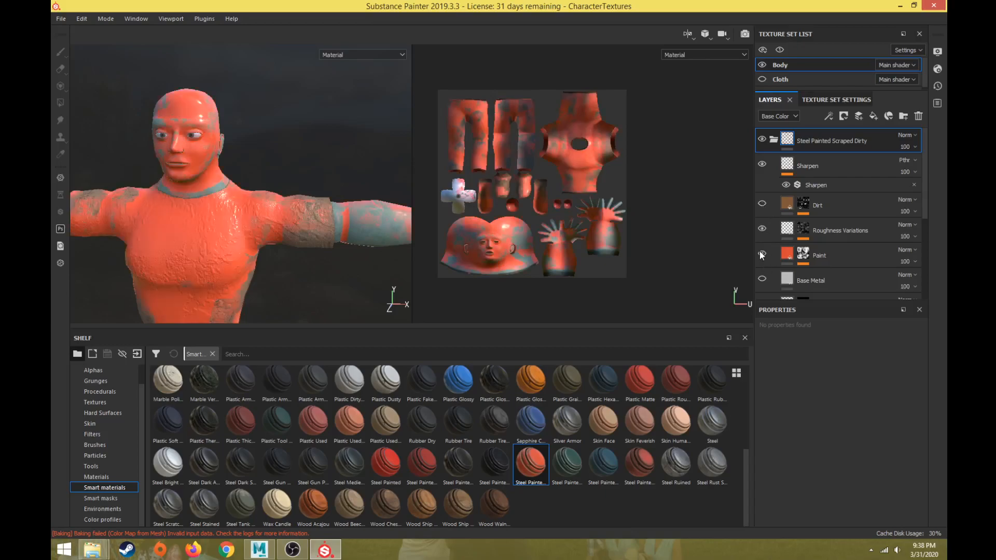
{"action": "left_click", "coordinate": [804, 254]}
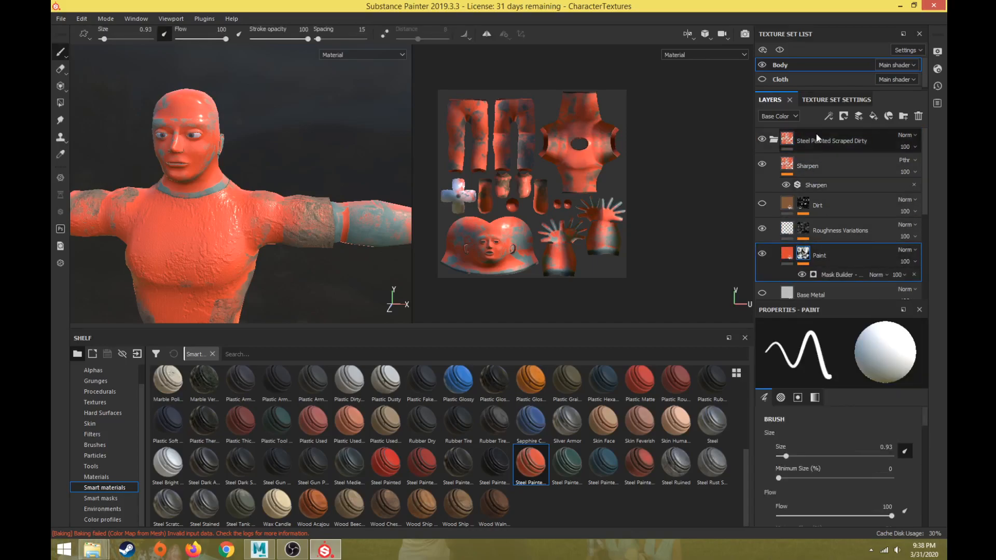
{"action": "right_click", "coordinate": [802, 253]}
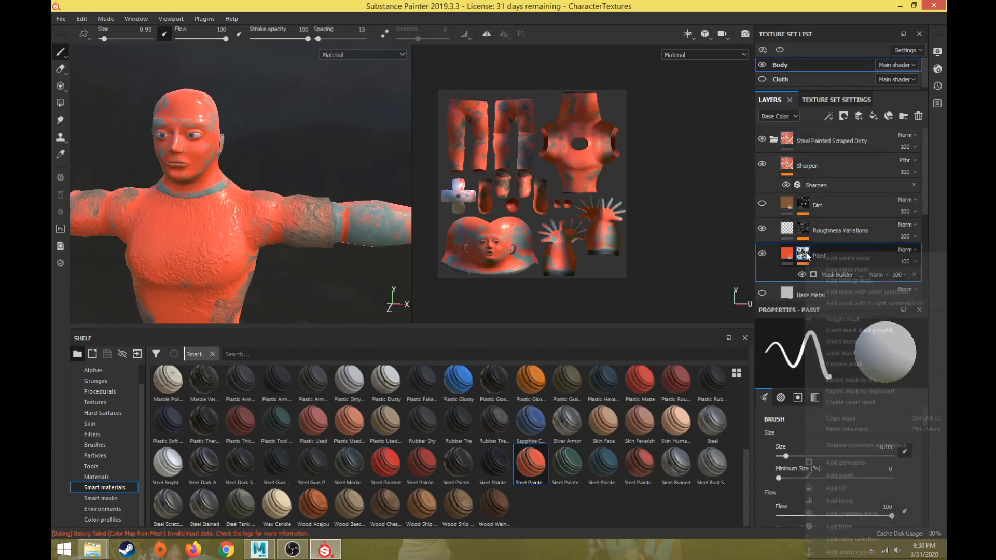
{"action": "left_click", "coordinate": [843, 341]}
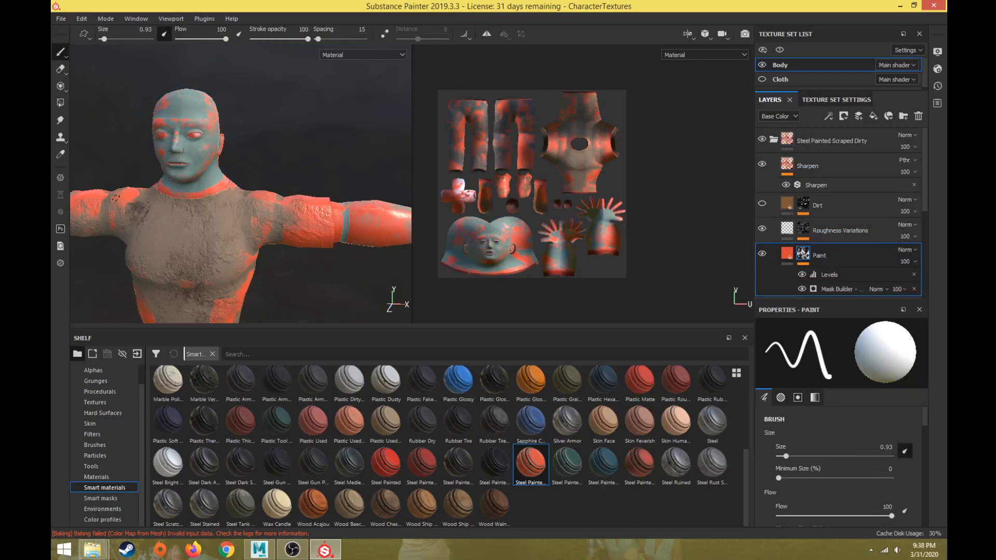
{"action": "scroll", "coordinate": [115, 198], "scroll_direction": "down", "scroll_amount": 3}
{"action": "middle_click_drag", "start_coordinate": [228, 249], "coordinate": [257, 146], "text": "alt"}
{"action": "left_click_drag", "start_coordinate": [280, 156], "coordinate": [287, 213], "text": "alt"}
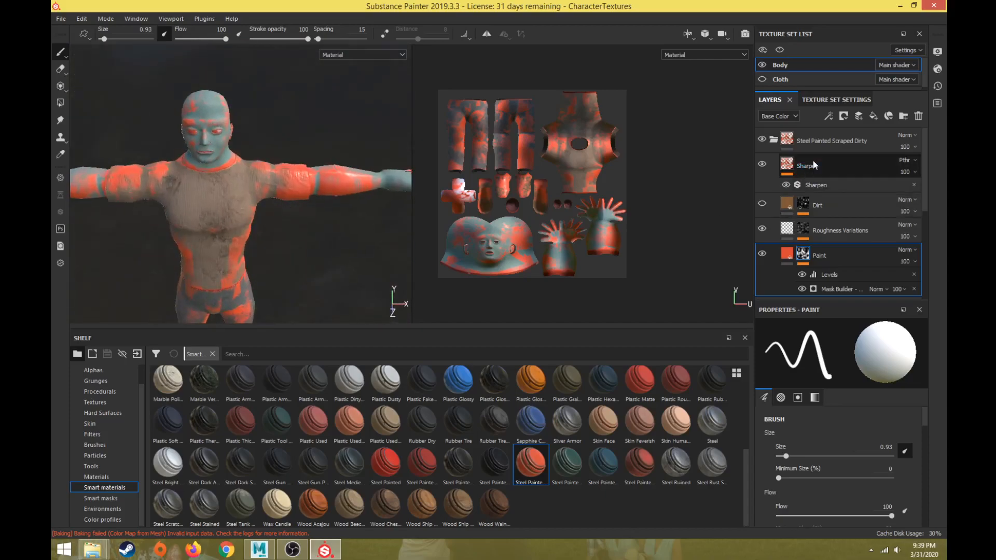
Step: Delete the Steel Painted Scraped Dirty group and add the Steel Painted Chipped Dirty smart material above MainSkinEyes instead
{"action": "left_click", "coordinate": [813, 139]}
{"action": "key", "text": "Delete"}
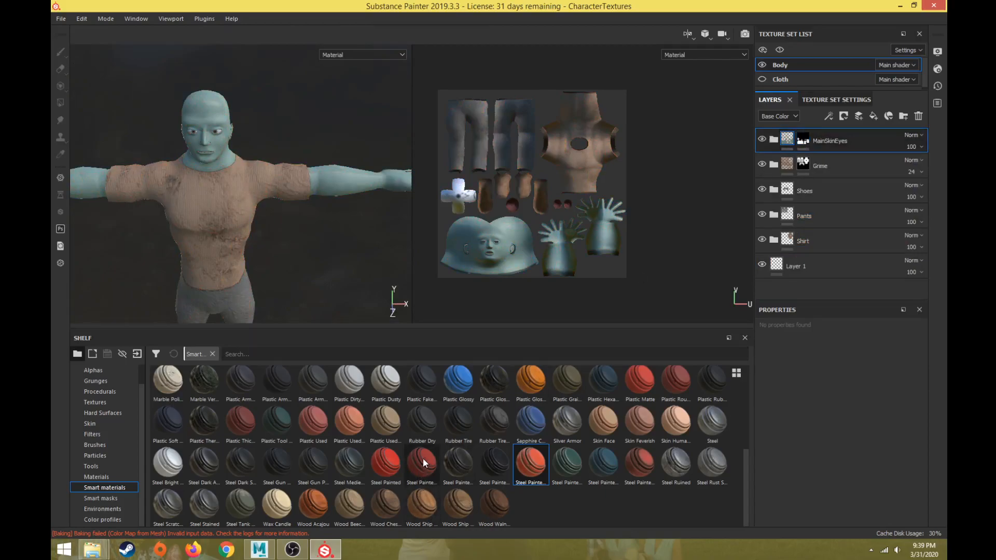
{"action": "mouse_move", "coordinate": [422, 458]}
{"action": "mouse_move", "coordinate": [423, 461]}
{"action": "left_mouse_down"}
{"action": "mouse_move", "coordinate": [913, 212]}
{"action": "mouse_move", "coordinate": [870, 130]}
{"action": "left_mouse_up"}
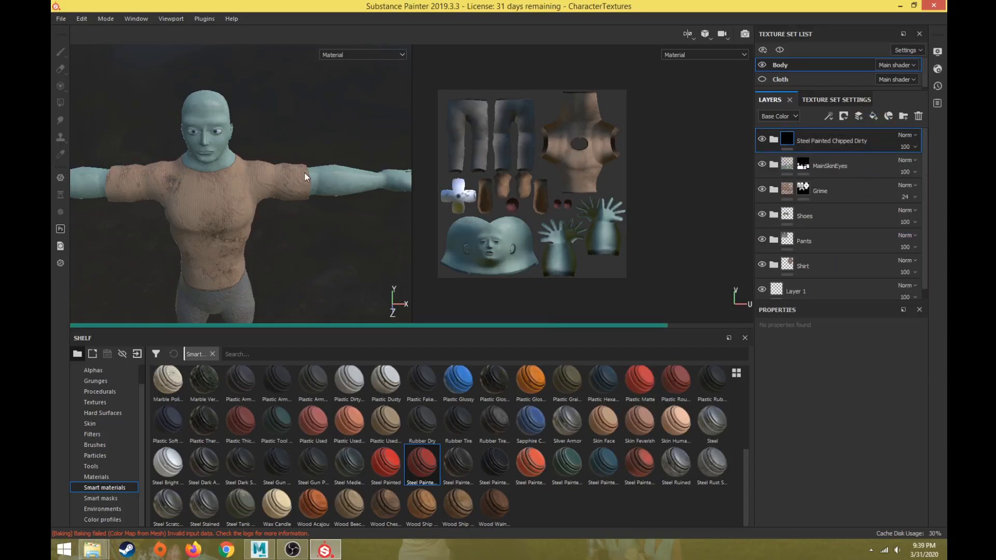
{"action": "scroll", "coordinate": [287, 173], "scroll_direction": "up", "scroll_amount": 6}
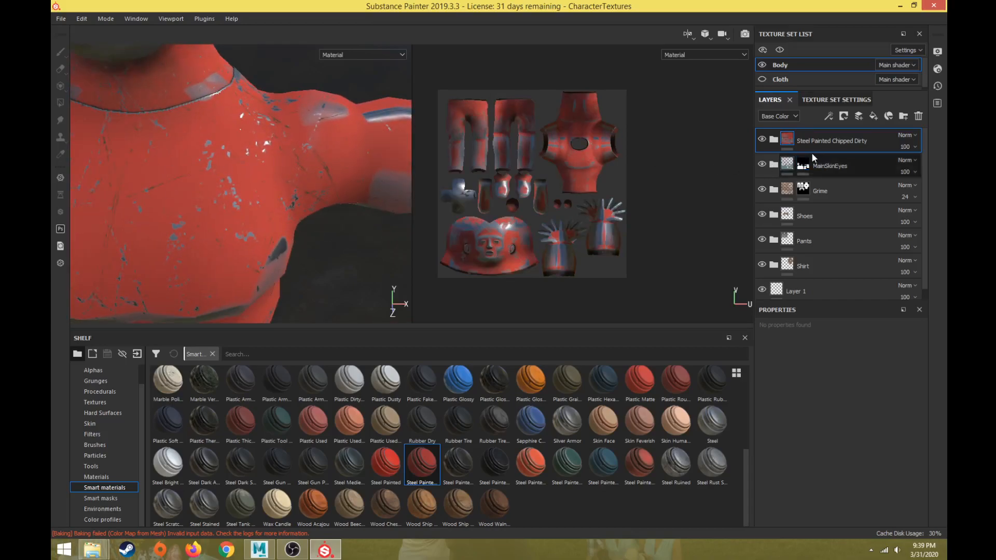
Step: Expand the Steel Painted Chipped Dirty group and hide its Paint and Metal layers, leaving Rust and Sharpen shown
{"action": "left_click", "coordinate": [773, 140]}
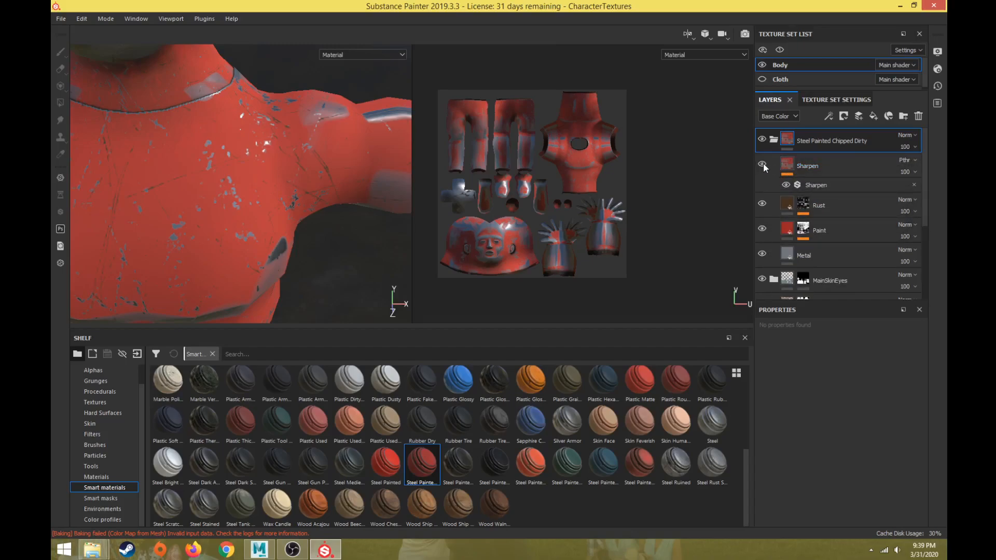
{"action": "left_click", "coordinate": [762, 205]}
{"action": "left_click", "coordinate": [762, 232]}
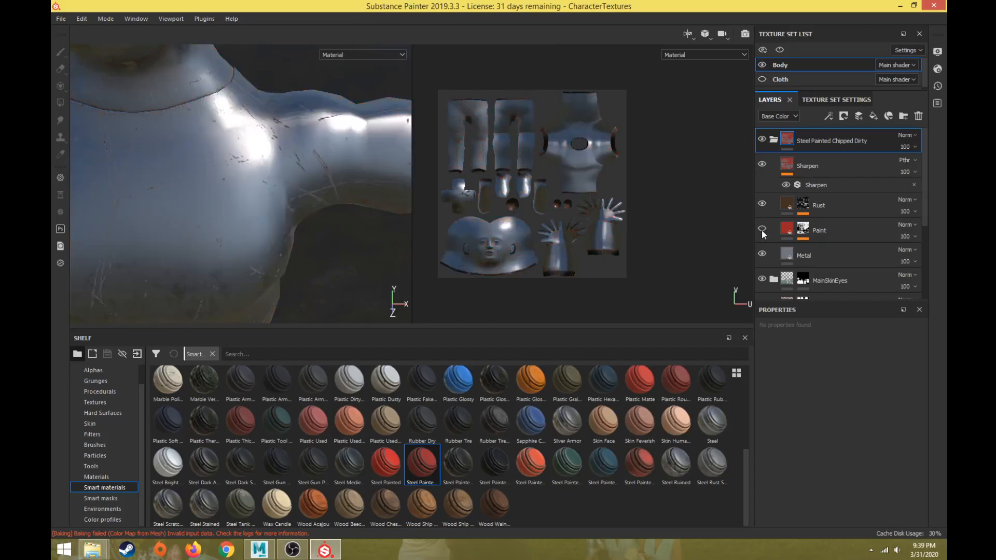
{"action": "left_click", "coordinate": [762, 254]}
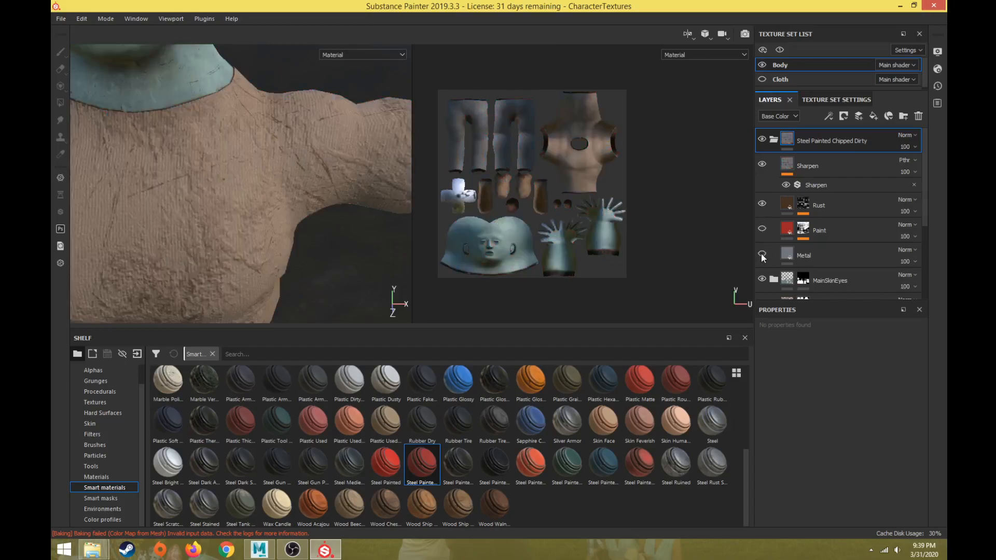
{"action": "scroll", "coordinate": [238, 151], "scroll_direction": "down", "scroll_amount": 5}
{"action": "left_click_drag", "start_coordinate": [292, 199], "coordinate": [212, 189], "text": "alt"}
Step: Toggle the Rust layer's visibility to compare the character with and without it, and select the Sharpen layer
{"action": "left_click", "coordinate": [762, 203]}
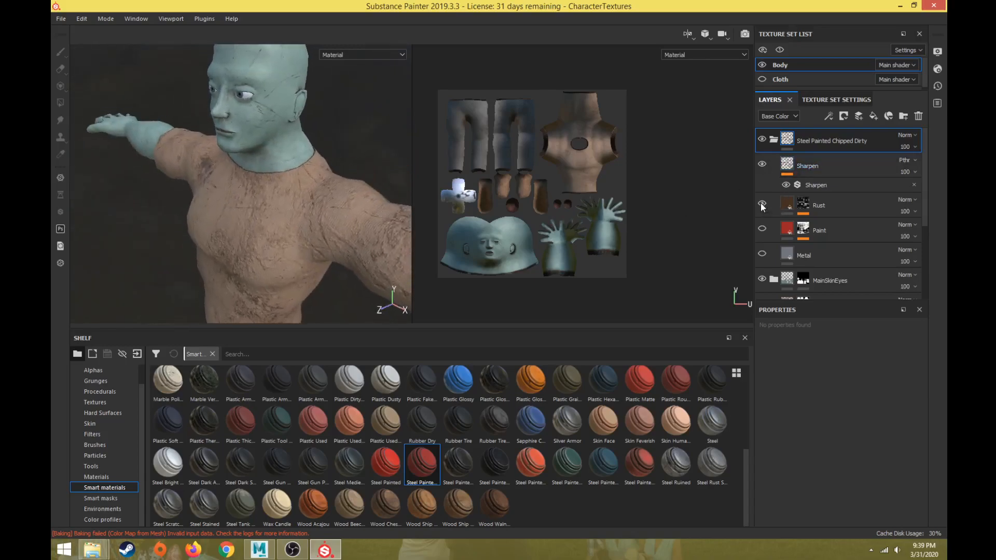
{"action": "left_click", "coordinate": [762, 204]}
{"action": "left_click", "coordinate": [762, 204]}
{"action": "left_click", "coordinate": [762, 203]}
{"action": "left_click", "coordinate": [762, 203]}
{"action": "left_click", "coordinate": [761, 204]}
{"action": "left_click_drag", "start_coordinate": [276, 277], "coordinate": [335, 274], "text": "alt"}
{"action": "middle_click_drag", "start_coordinate": [278, 271], "coordinate": [308, 206], "text": "alt"}
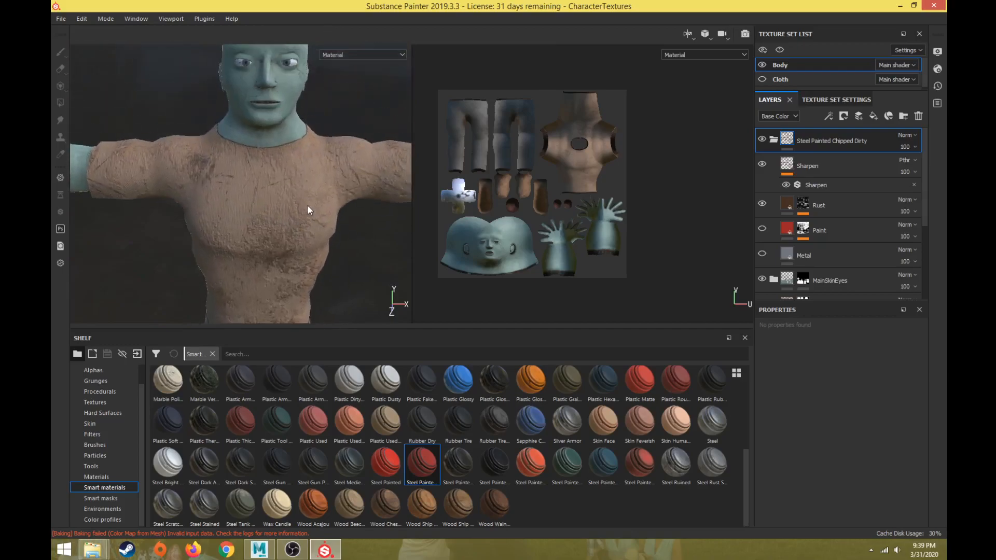
{"action": "left_click", "coordinate": [807, 164]}
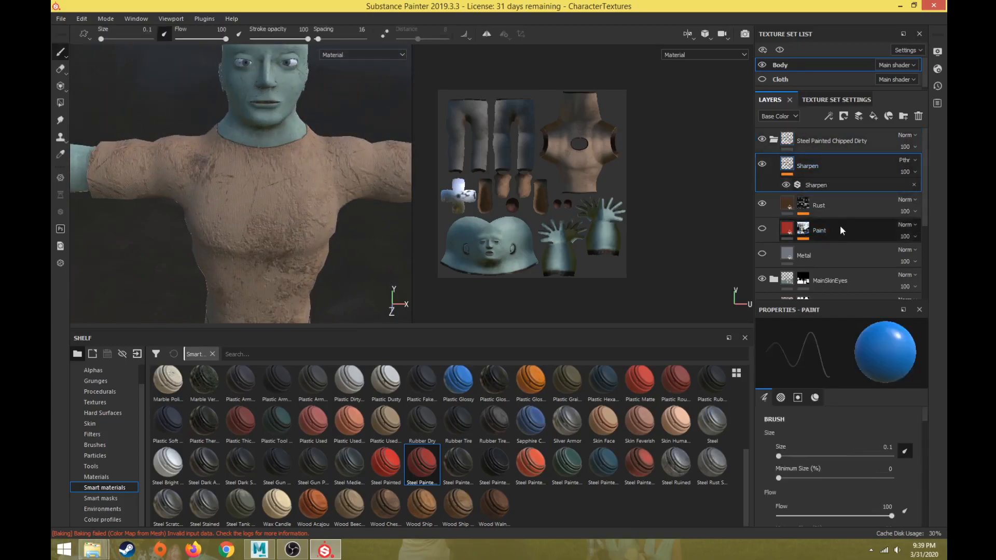
Step: Delete the Sharpen, Paint and Metal layers from the Steel Painted Chipped Dirty group, keeping only Rust
{"action": "key", "text": "Delete"}
{"action": "left_click", "coordinate": [825, 195]}
{"action": "key", "text": "Delete"}
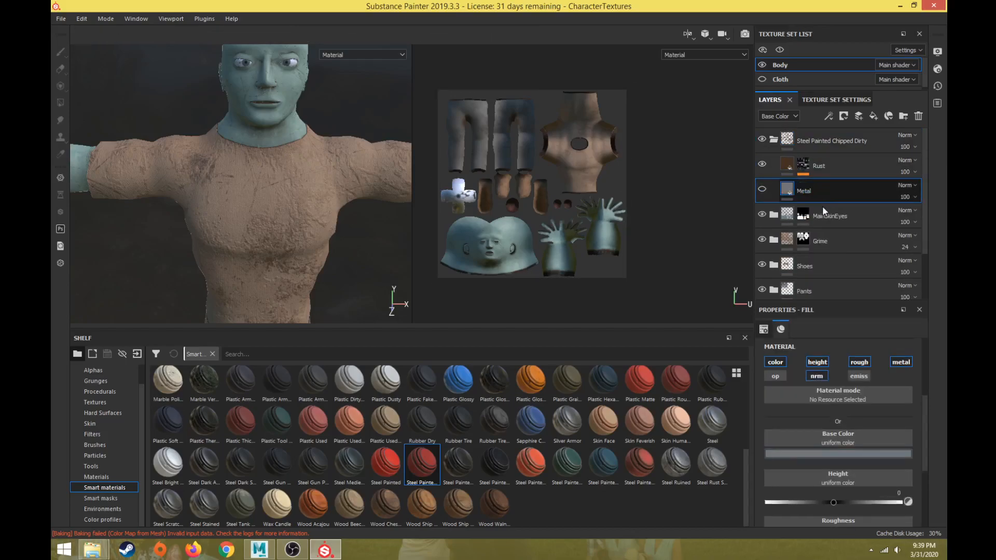
{"action": "key", "text": "Delete"}
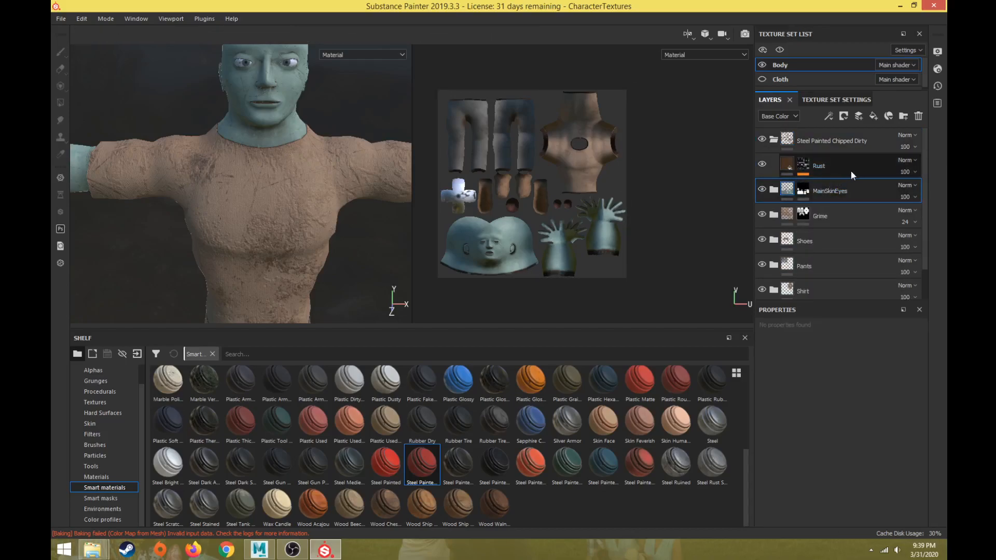
Step: Move the remaining Rust layer into the Grime group and delete the emptied Steel Painted Chipped Dirty group
{"action": "left_click_drag", "start_coordinate": [847, 169], "coordinate": [820, 209]}
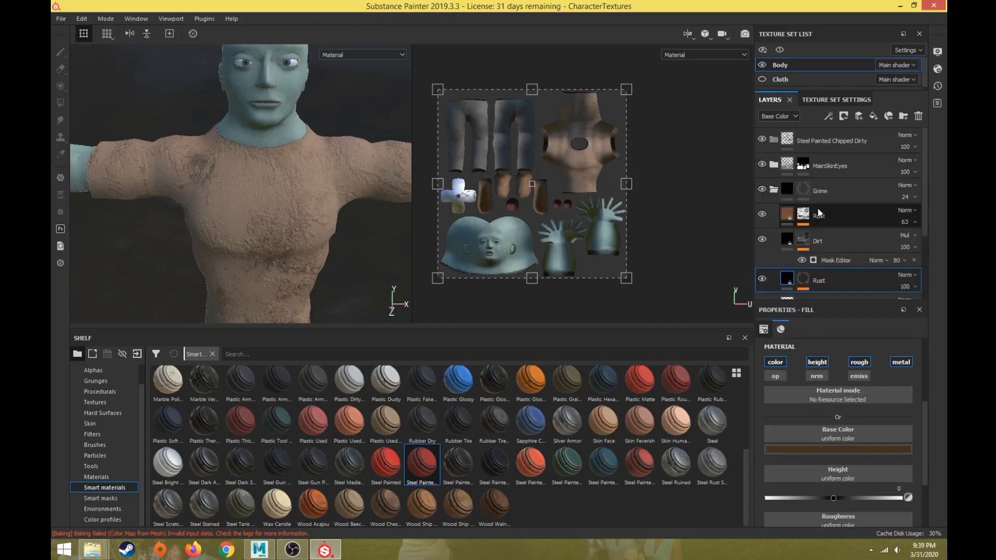
{"action": "left_click", "coordinate": [822, 139]}
{"action": "key", "text": "Delete"}
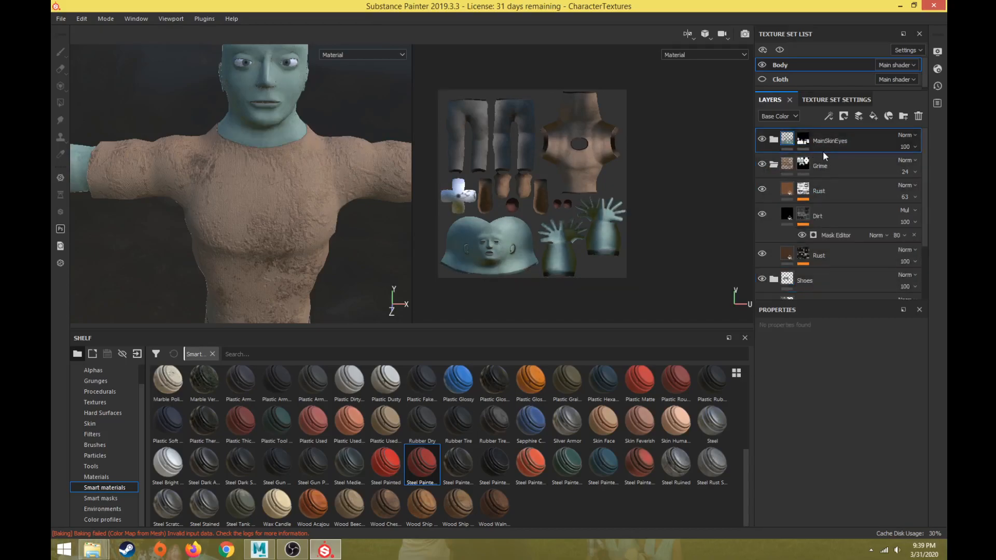
Step: Compare the character with and without the moved Rust layer, and place that layer directly above the Grime group
{"action": "left_click", "coordinate": [824, 251]}
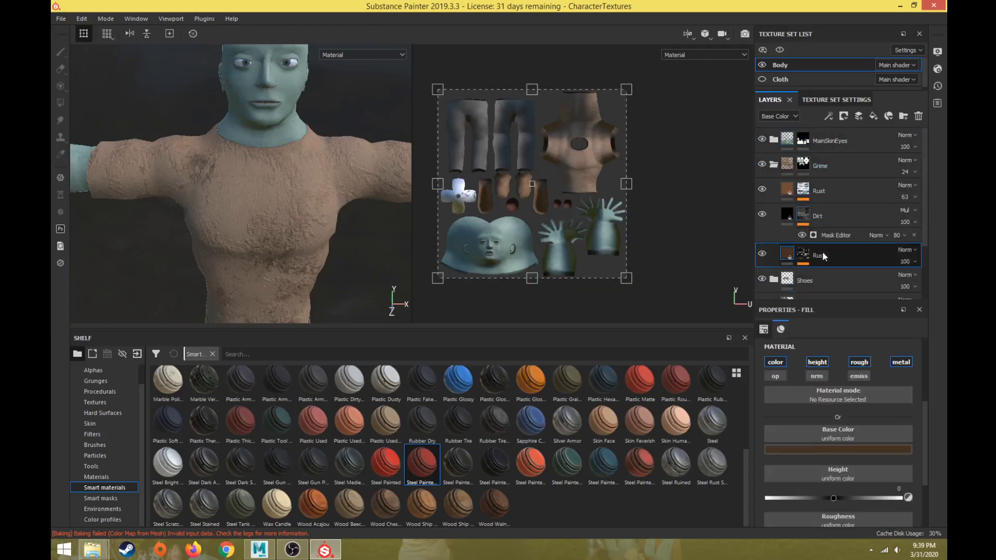
{"action": "left_click", "coordinate": [762, 254]}
{"action": "left_click", "coordinate": [762, 254]}
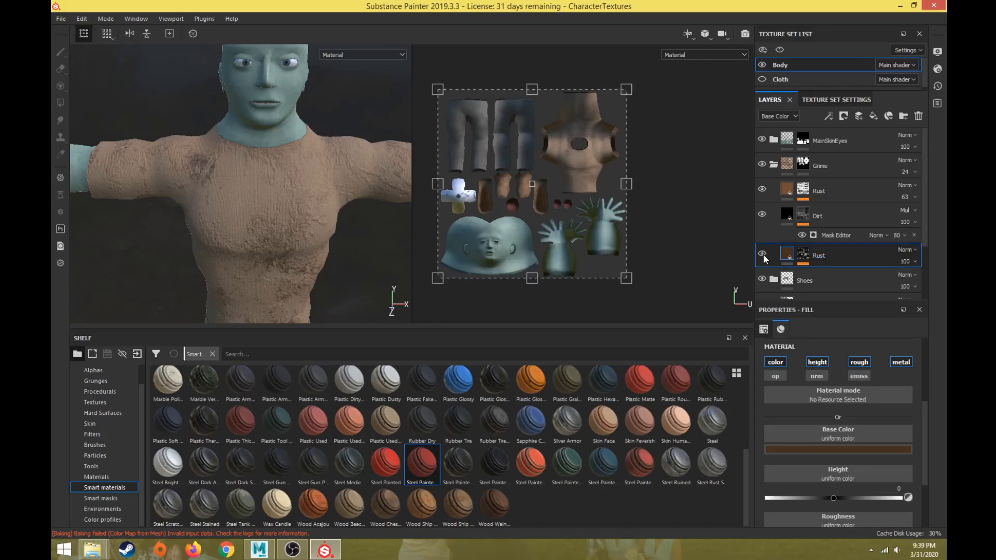
{"action": "left_click_drag", "start_coordinate": [764, 258], "coordinate": [843, 154]}
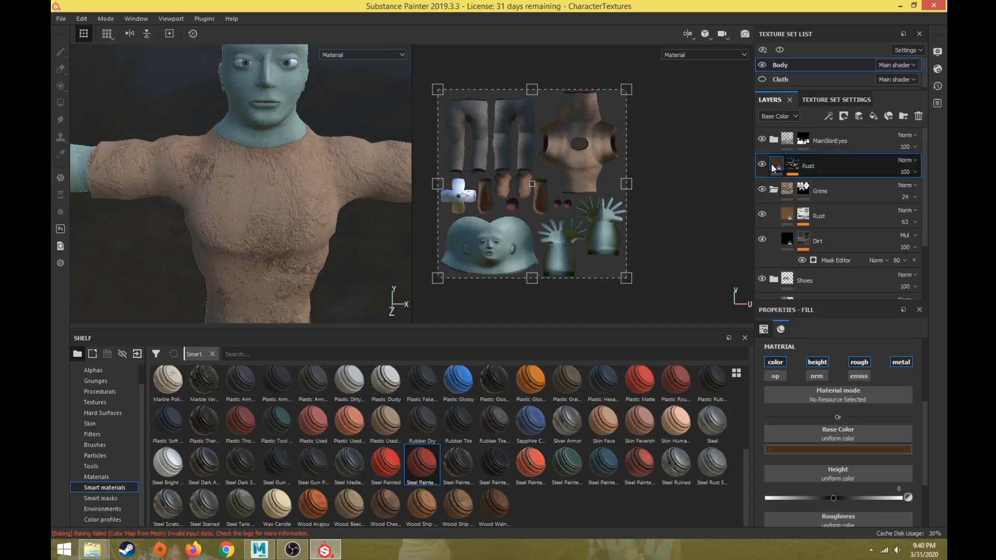
Step: Check the Rust layer's effect above Grime by toggling its visibility, and rename the layer "scratches"
{"action": "left_click", "coordinate": [761, 165]}
{"action": "left_click", "coordinate": [762, 164]}
{"action": "double_click", "coordinate": [809, 165]}
{"action": "type", "text": "scratches"}
{"action": "key", "text": "Return"}
{"action": "scroll", "coordinate": [305, 176], "scroll_direction": "up", "scroll_amount": 4}
{"action": "scroll", "coordinate": [292, 195], "scroll_direction": "down", "scroll_amount": 2}
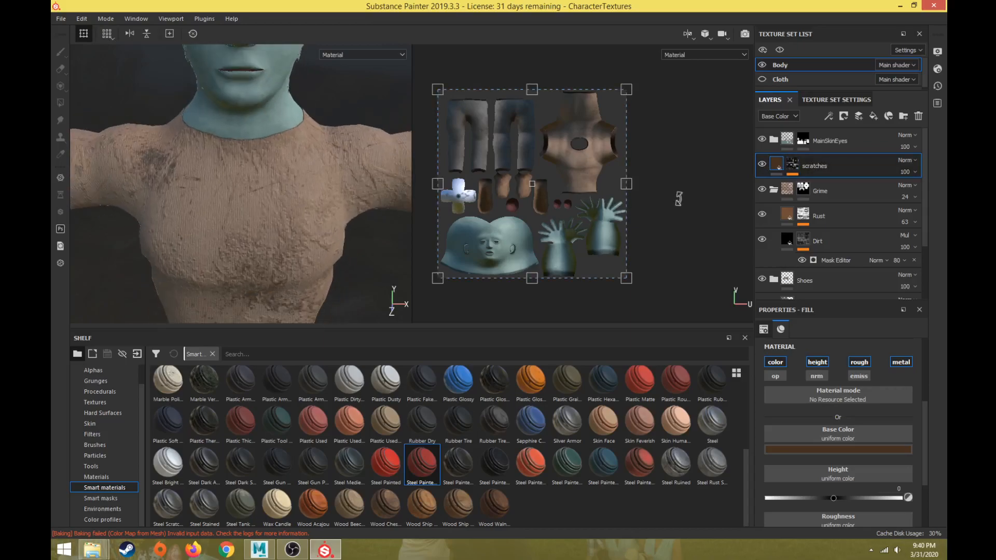
Step: Lower the scratches layer's opacity to 69 and check the shirt from another angle
{"action": "left_click", "coordinate": [907, 172]}
{"action": "left_click_drag", "start_coordinate": [942, 191], "coordinate": [927, 193]}
{"action": "scroll", "coordinate": [322, 199], "scroll_direction": "down", "scroll_amount": 3}
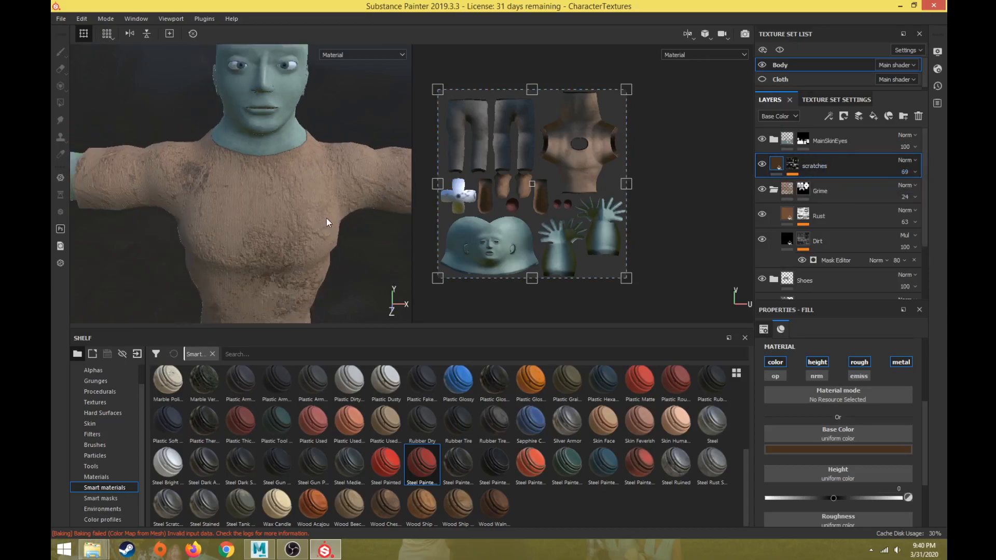
{"action": "left_click_drag", "start_coordinate": [328, 219], "coordinate": [282, 211], "text": "alt"}
Step: Randomize the seed of the grunge_scratches_2 texture in the scratches layer's Mask Editor and inspect the shirt and sleeves
{"action": "left_click", "coordinate": [795, 163]}
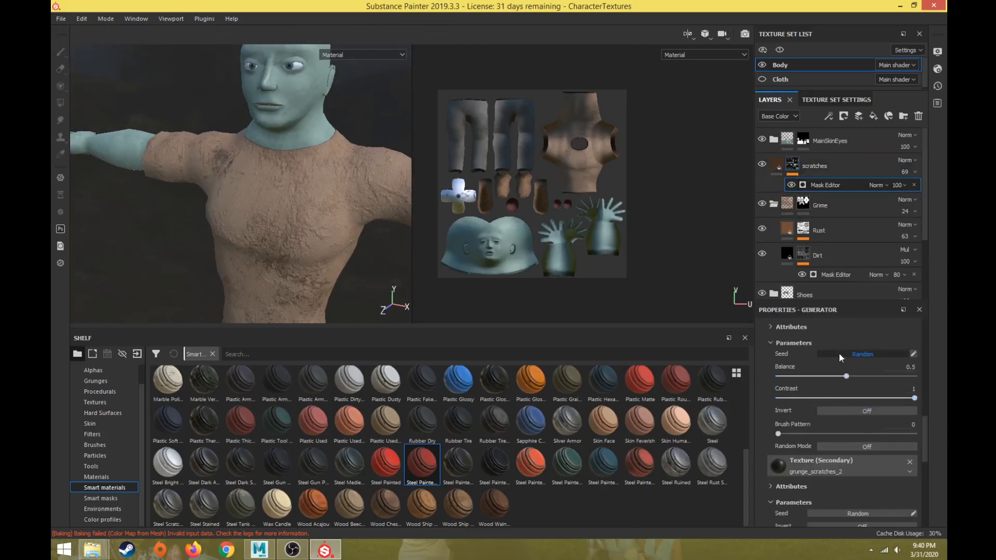
{"action": "scroll", "coordinate": [843, 449], "scroll_direction": "down", "scroll_amount": 3}
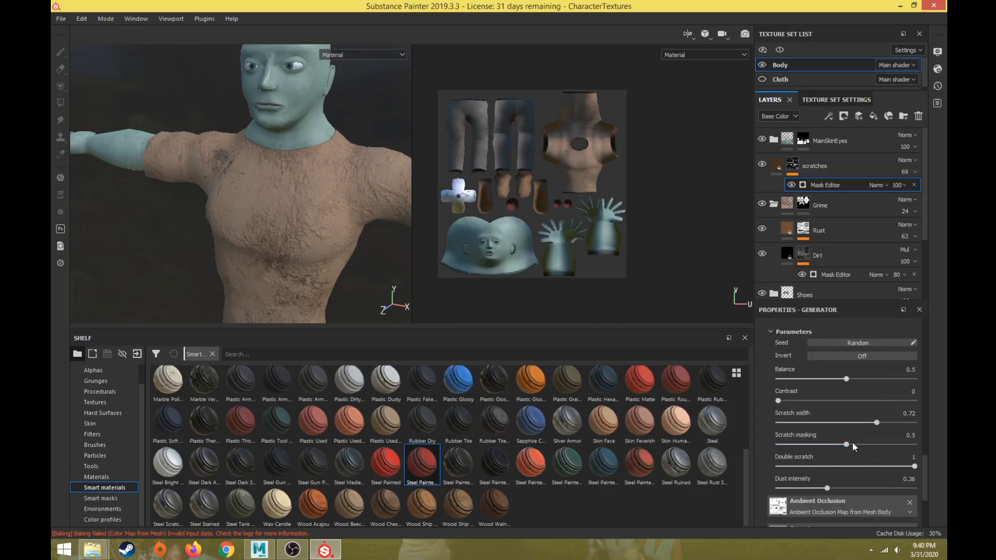
{"action": "left_click", "coordinate": [837, 341]}
{"action": "right_click_drag", "start_coordinate": [303, 152], "coordinate": [361, 138], "text": "alt"}
{"action": "middle_click_drag", "start_coordinate": [361, 138], "coordinate": [208, 145], "text": "alt"}
{"action": "left_click_drag", "start_coordinate": [207, 145], "coordinate": [229, 178], "text": "alt"}
{"action": "right_click_drag", "start_coordinate": [218, 180], "coordinate": [204, 194], "text": "alt"}
{"action": "left_click_drag", "start_coordinate": [202, 194], "coordinate": [236, 158], "text": "alt"}
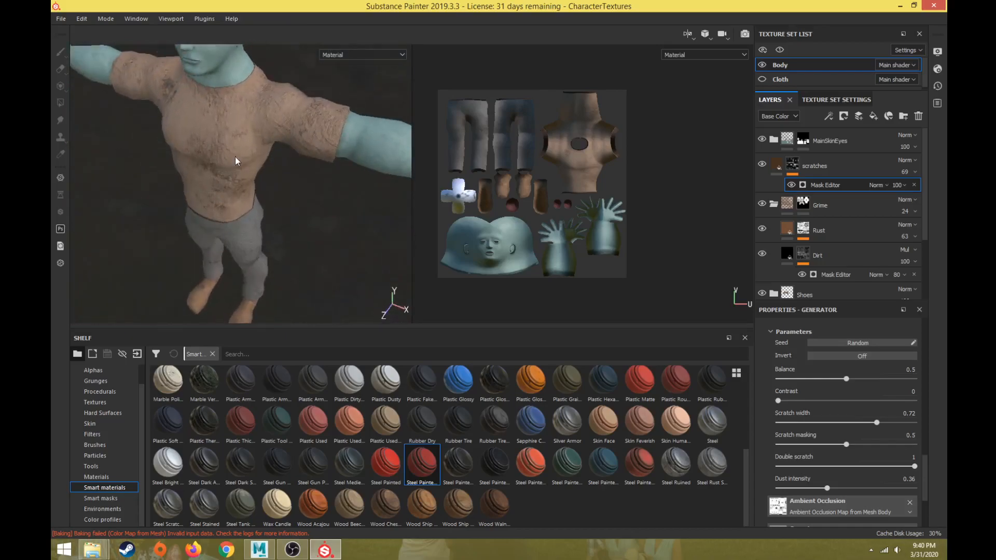
Step: Duplicate the scratches layer above the MainSkinEyes group and inspect the scratches on the character's head
{"action": "double_click", "coordinate": [825, 165]}
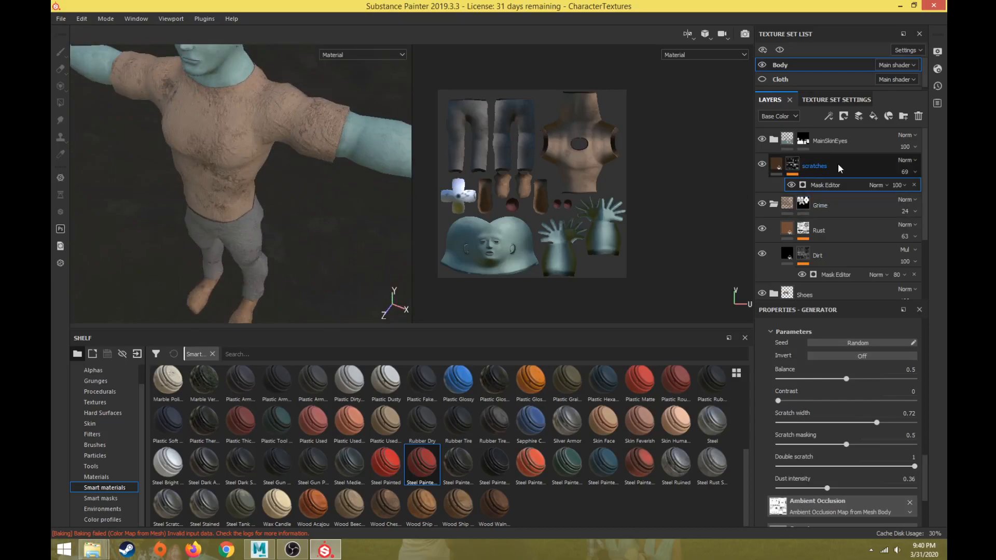
{"action": "left_click", "coordinate": [848, 164]}
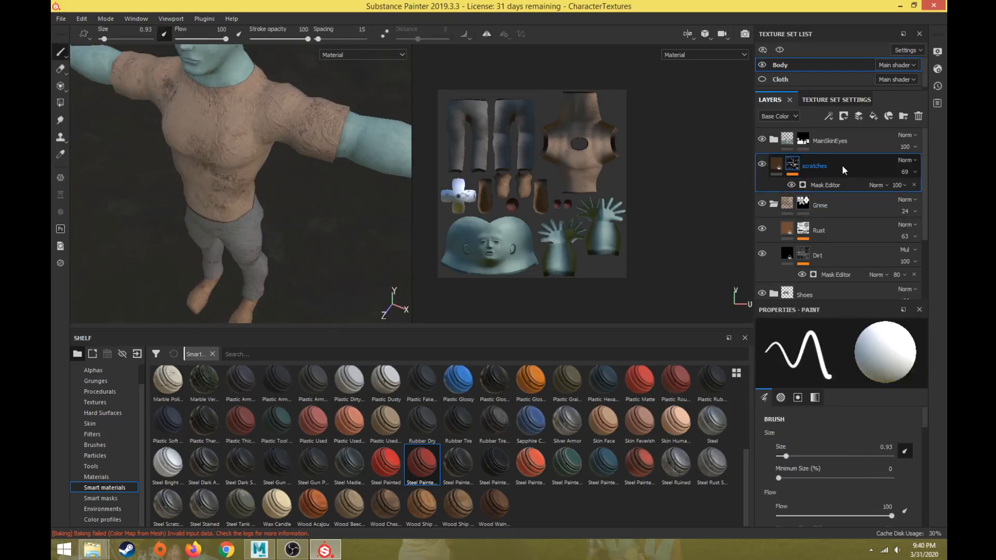
{"action": "left_click_drag", "start_coordinate": [840, 166], "coordinate": [841, 132], "text": "ctrl"}
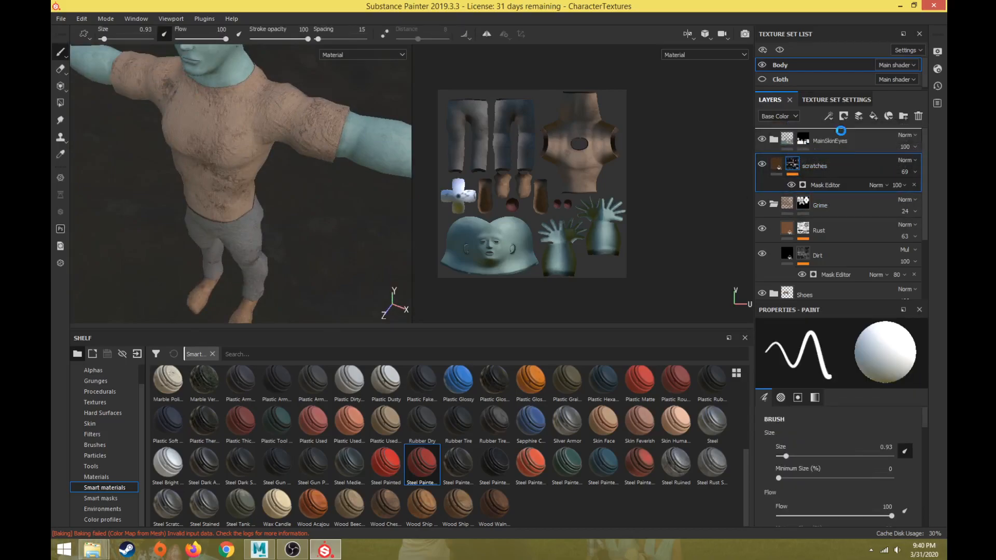
{"action": "scroll", "coordinate": [360, 252], "scroll_direction": "up", "scroll_amount": 5}
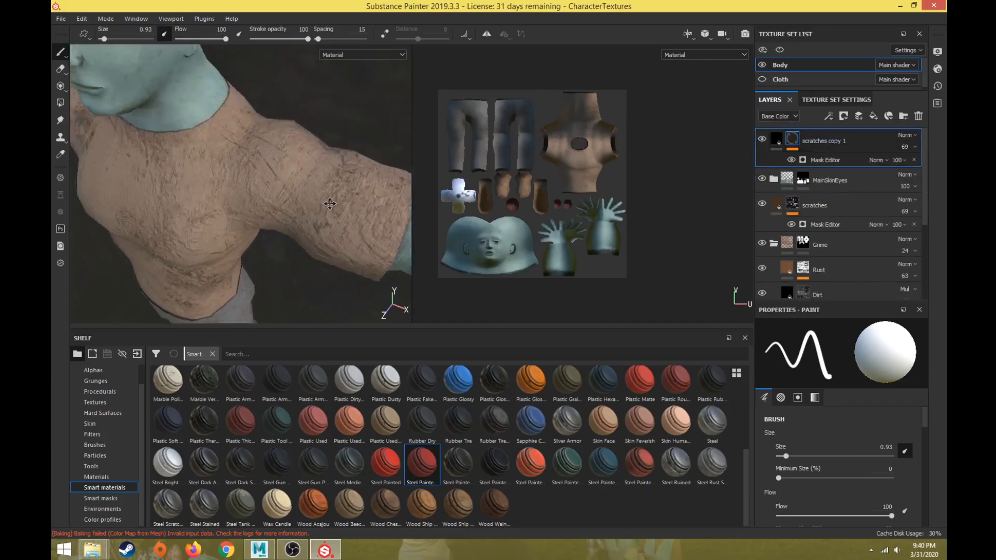
{"action": "left_click_drag", "start_coordinate": [359, 253], "coordinate": [260, 197], "text": "alt"}
{"action": "scroll", "coordinate": [260, 198], "scroll_direction": "up", "scroll_amount": 4}
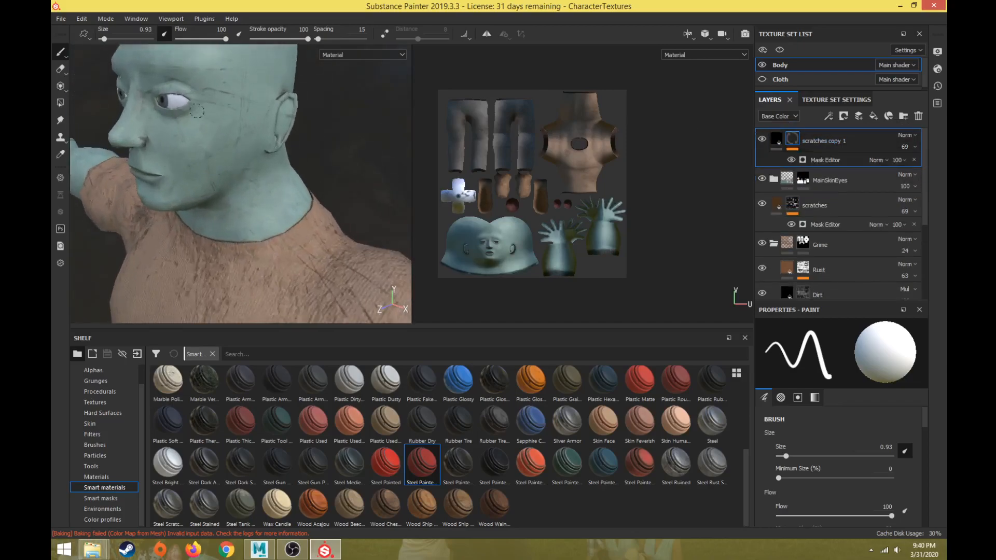
{"action": "middle_click_drag", "start_coordinate": [228, 114], "coordinate": [252, 166], "text": "alt"}
Step: Change the duplicated scratches layer's base color to dark teal (R 0.003, G 0.062, B 0.076), and toggle the original scratches layer to compare
{"action": "left_click", "coordinate": [777, 139]}
{"action": "scroll", "coordinate": [814, 415], "scroll_direction": "down", "scroll_amount": 3}
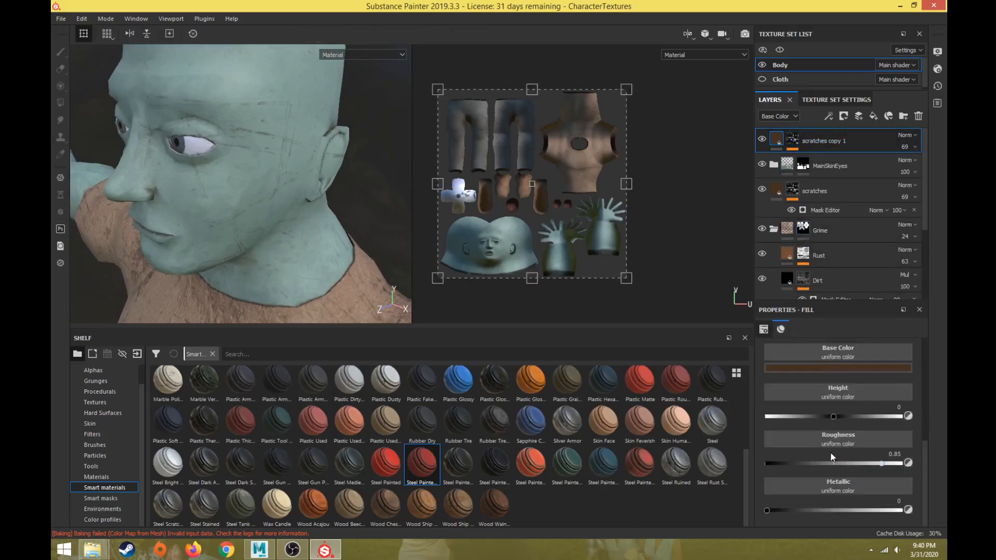
{"action": "left_click", "coordinate": [829, 369]}
{"action": "left_click_drag", "start_coordinate": [890, 459], "coordinate": [892, 435]}
{"action": "mouse_move", "coordinate": [838, 454]}
{"action": "left_mouse_down"}
{"action": "mouse_move", "coordinate": [847, 464]}
{"action": "mouse_move", "coordinate": [861, 450]}
{"action": "left_mouse_up"}
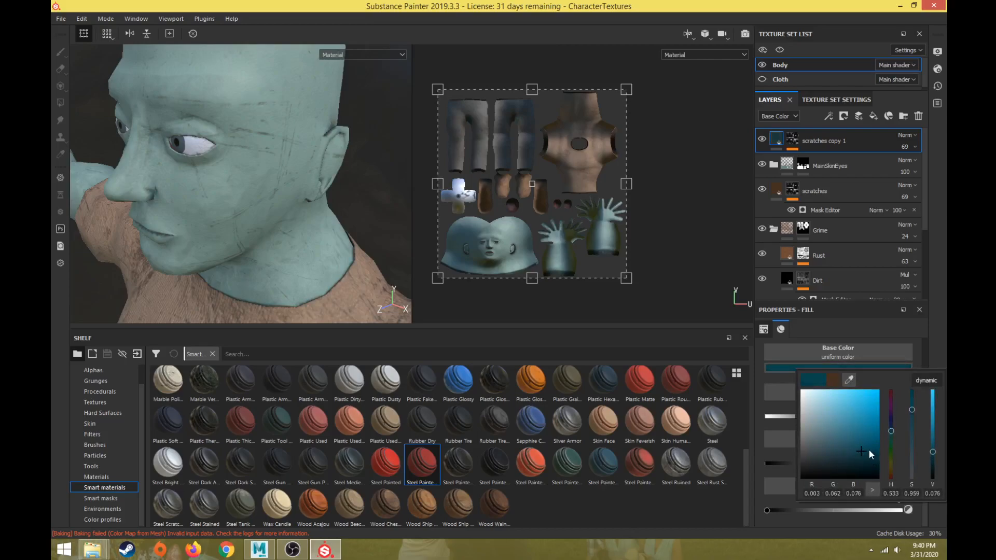
{"action": "left_click", "coordinate": [761, 189]}
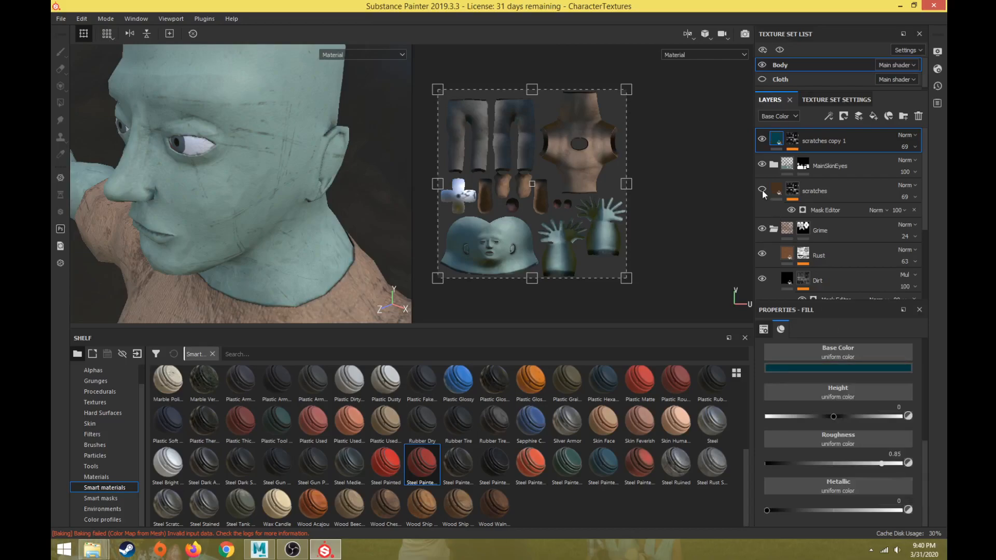
Step: In the Mask Editor of scratches copy 1, set the Grunge Map 020 texture's balance to 0.71 and contrast to 0.52
{"action": "left_click", "coordinate": [793, 140]}
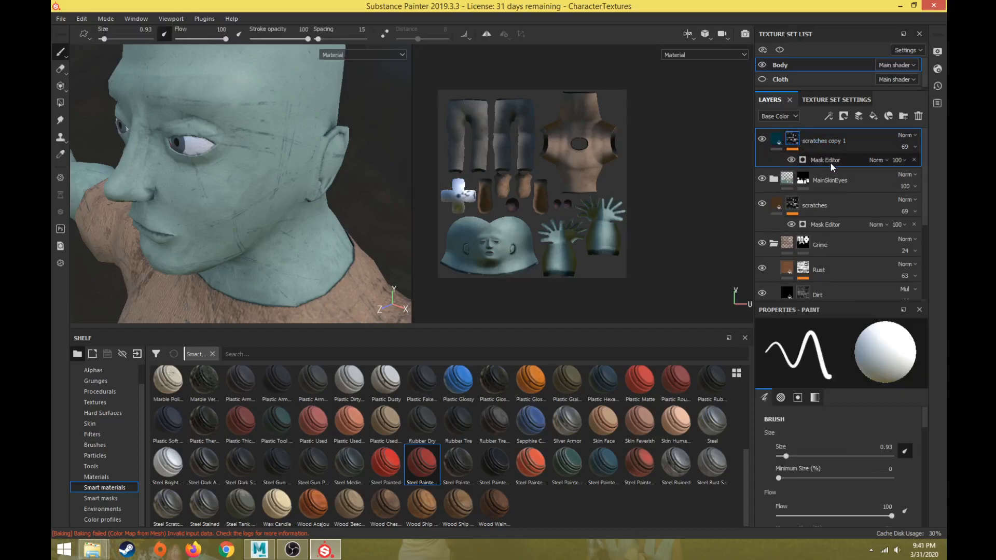
{"action": "left_click", "coordinate": [829, 160]}
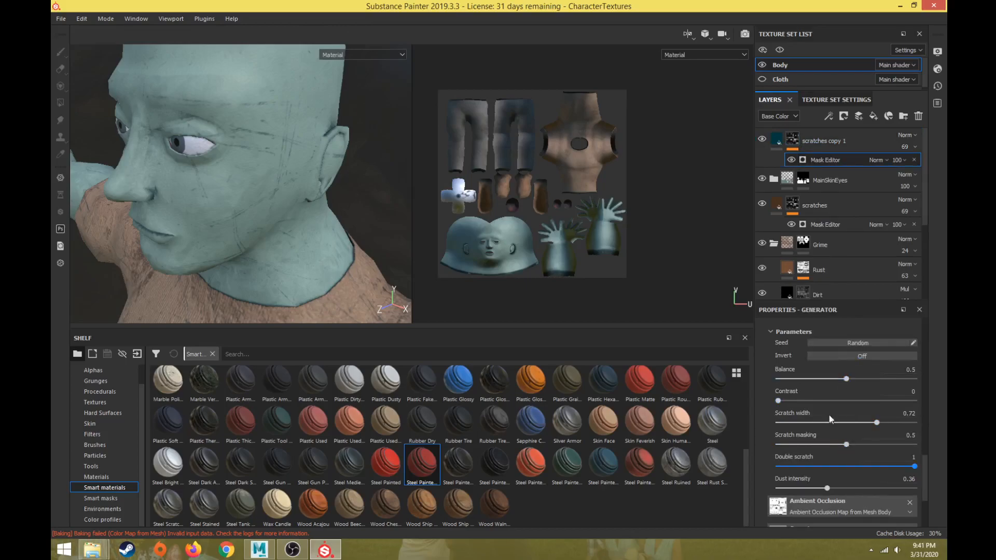
{"action": "scroll", "coordinate": [836, 405], "scroll_direction": "up", "scroll_amount": 3}
{"action": "scroll", "coordinate": [835, 409], "scroll_direction": "up", "scroll_amount": 3}
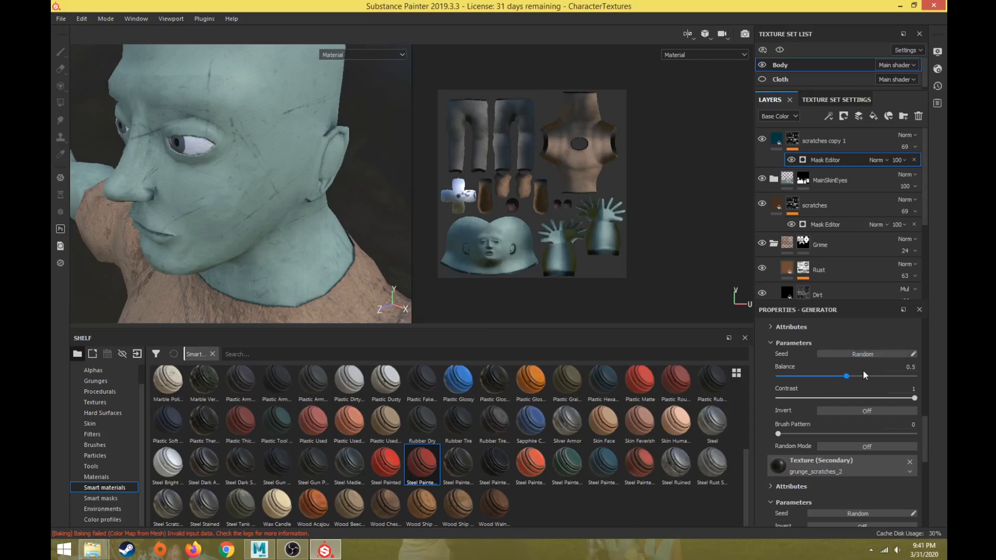
{"action": "left_click_drag", "start_coordinate": [847, 377], "coordinate": [830, 400]}
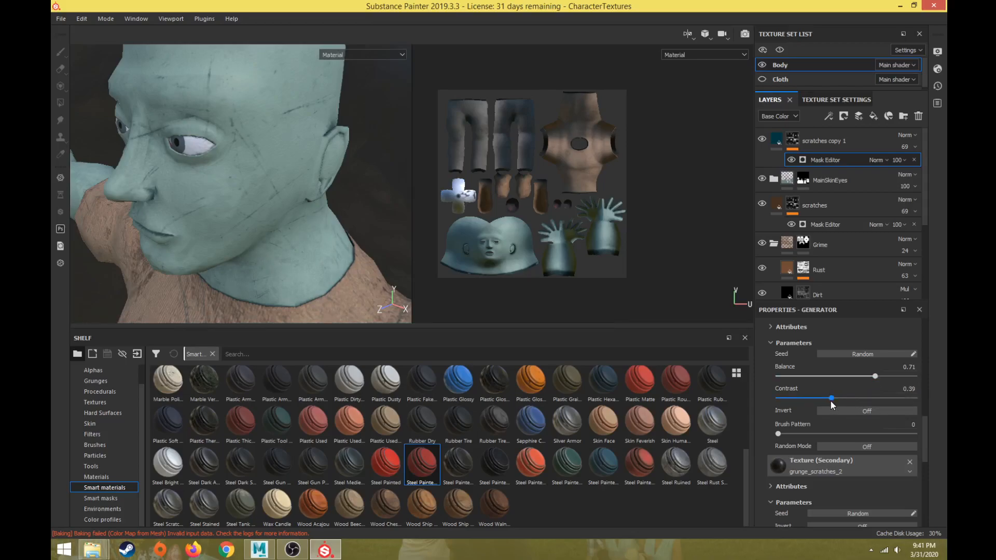
{"action": "scroll", "coordinate": [858, 462], "scroll_direction": "down", "scroll_amount": 5}
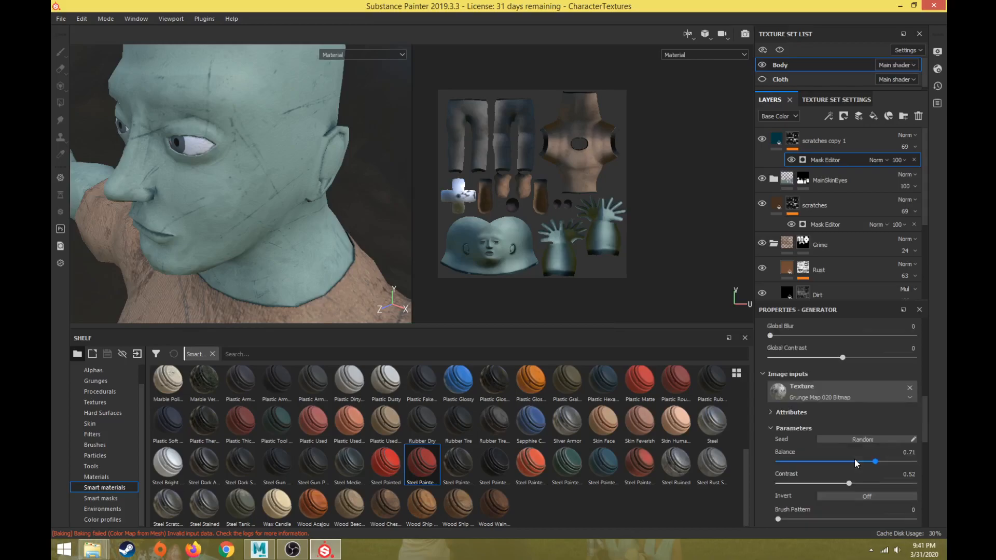
Step: Set the secondary grunge_scratches_2 texture's balance to 0.71 and contrast to 0.22 for scratches copy 1
{"action": "scroll", "coordinate": [840, 446], "scroll_direction": "up", "scroll_amount": 3}
{"action": "scroll", "coordinate": [821, 451], "scroll_direction": "down", "scroll_amount": 5}
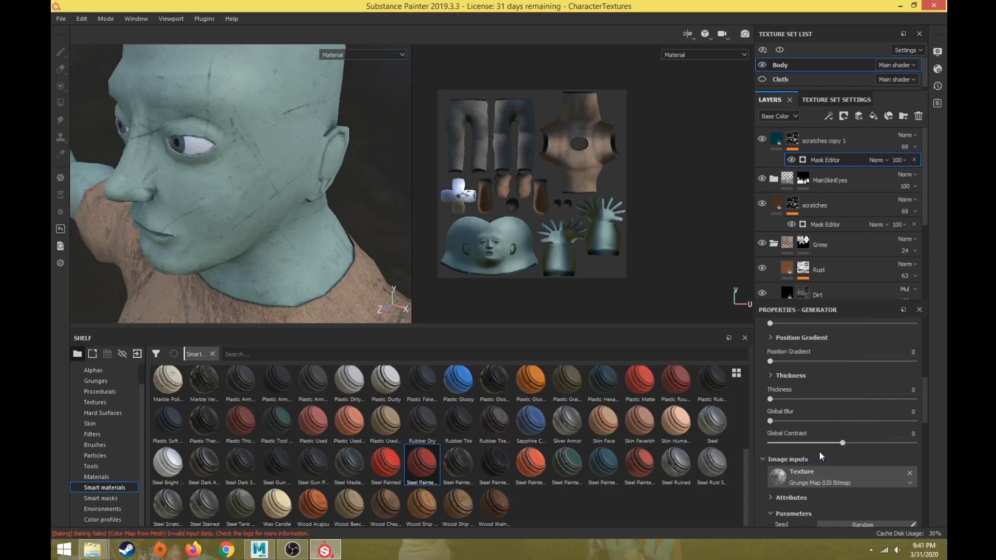
{"action": "left_click_drag", "start_coordinate": [846, 464], "coordinate": [888, 466]}
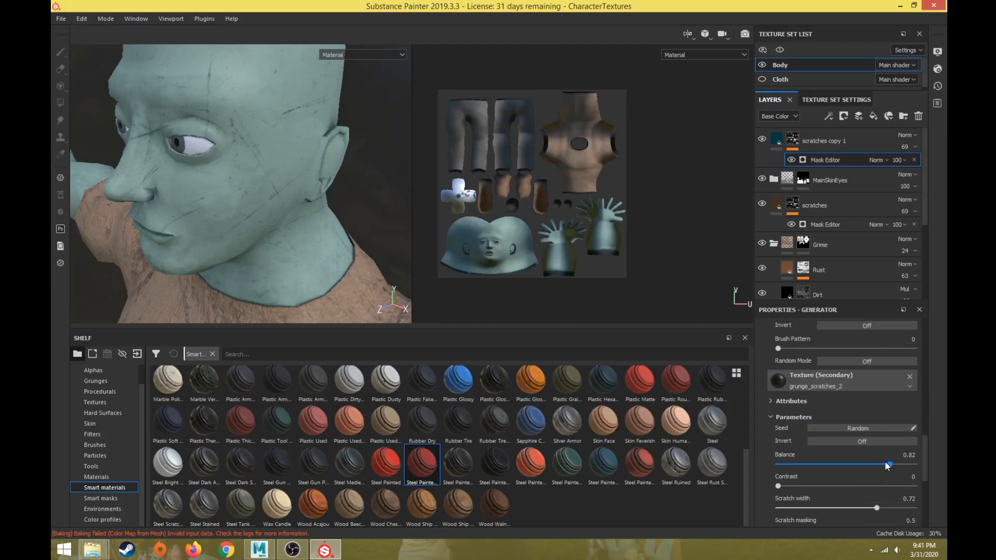
{"action": "left_click_drag", "start_coordinate": [885, 462], "coordinate": [873, 462]}
{"action": "left_click", "coordinate": [808, 486]}
Step: Lower the opacity of scratches copy 1 to 15 and inspect the character's arm, head and upper body
{"action": "left_click", "coordinate": [898, 161]}
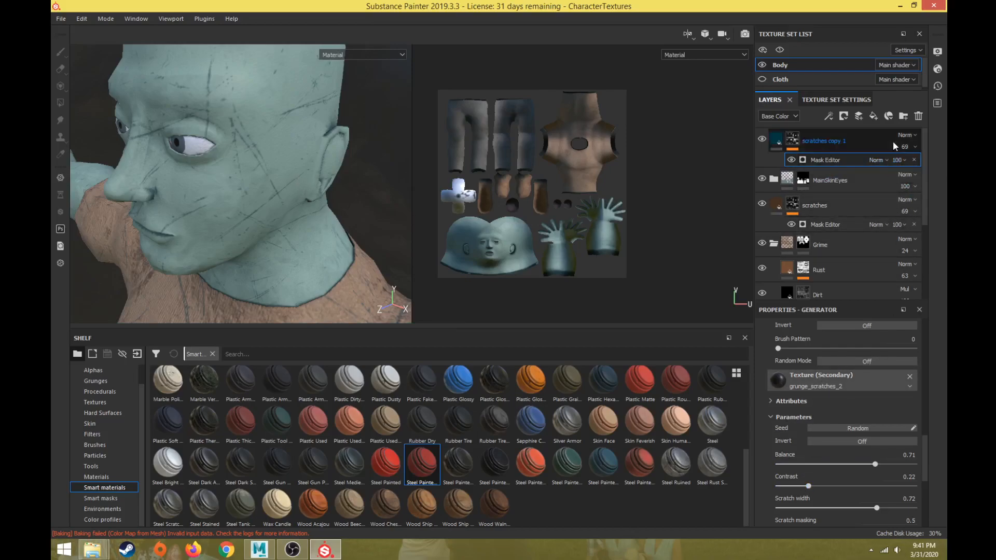
{"action": "left_click", "coordinate": [904, 147]}
{"action": "left_click_drag", "start_coordinate": [928, 167], "coordinate": [903, 168]}
{"action": "mouse_move", "coordinate": [259, 211]}
{"action": "left_mouse_down", "text": "alt"}
{"action": "mouse_move", "coordinate": [280, 217]}
{"action": "mouse_move", "coordinate": [193, 222]}
{"action": "mouse_move", "coordinate": [268, 247]}
{"action": "mouse_move", "coordinate": [223, 178]}
{"action": "mouse_move", "coordinate": [332, 285]}
{"action": "mouse_move", "coordinate": [311, 249]}
{"action": "mouse_move", "coordinate": [262, 220]}
{"action": "mouse_move", "coordinate": [249, 159]}
{"action": "mouse_move", "coordinate": [273, 134]}
{"action": "mouse_move", "coordinate": [204, 160]}
{"action": "mouse_move", "coordinate": [280, 112]}
{"action": "left_mouse_up", "text": "alt"}
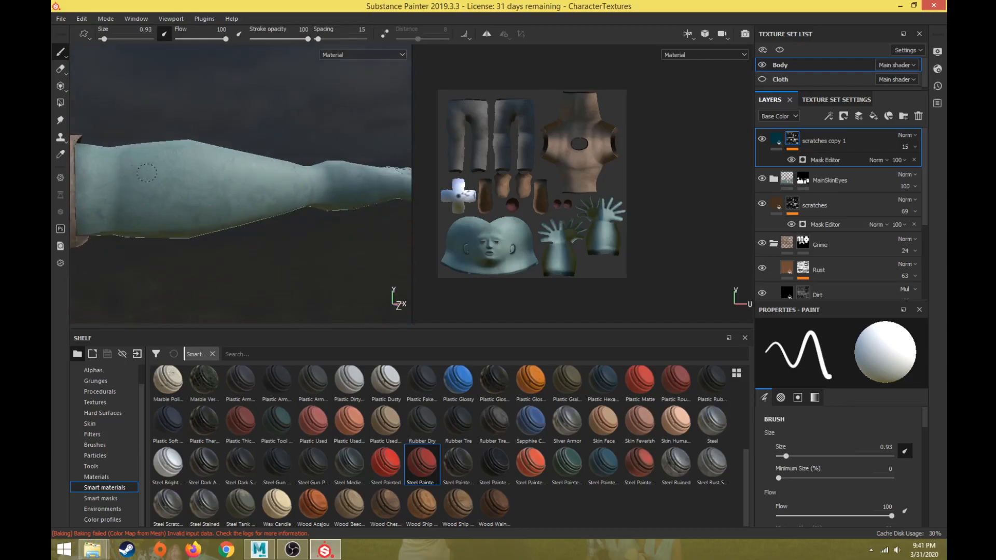
{"action": "left_click_drag", "start_coordinate": [127, 171], "coordinate": [142, 207], "text": "alt"}
{"action": "scroll", "coordinate": [143, 206], "scroll_direction": "down", "scroll_amount": 4}
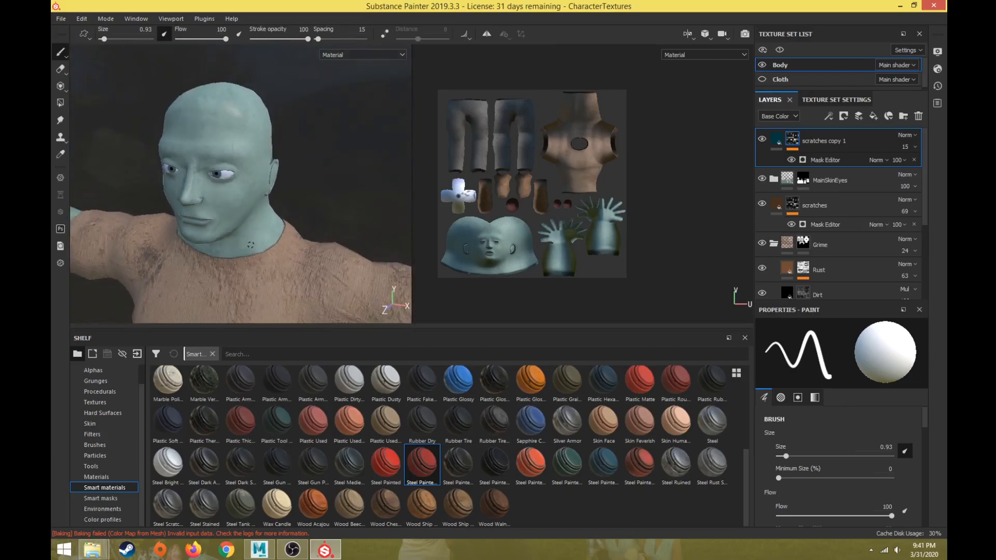
{"action": "middle_click_drag", "start_coordinate": [275, 224], "coordinate": [299, 201], "text": "alt"}
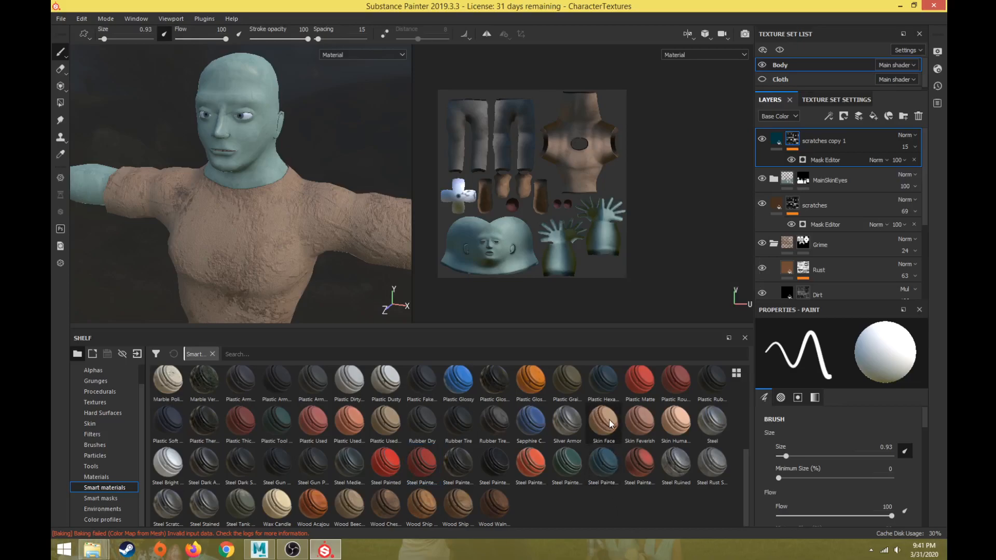
Step: Add the Skin Feverish smart material above scratches copy 1, inspect it on the face and expand its group
{"action": "mouse_move", "coordinate": [610, 423]}
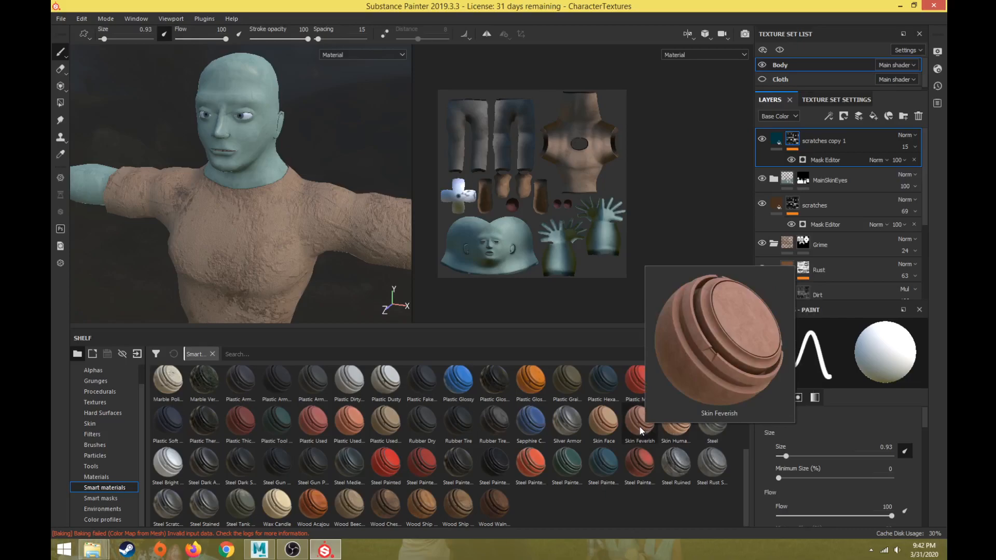
{"action": "left_click_drag", "start_coordinate": [639, 425], "coordinate": [829, 131]}
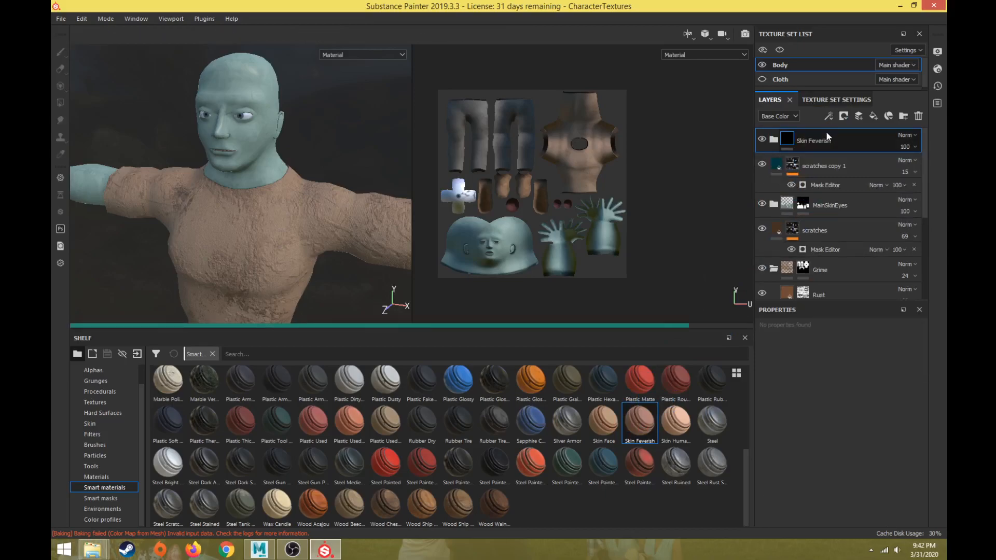
{"action": "right_click_drag", "start_coordinate": [213, 184], "coordinate": [293, 119], "text": "alt"}
{"action": "middle_click_drag", "start_coordinate": [280, 144], "coordinate": [298, 218], "text": "alt"}
{"action": "left_click_drag", "start_coordinate": [298, 218], "coordinate": [353, 240], "text": "alt"}
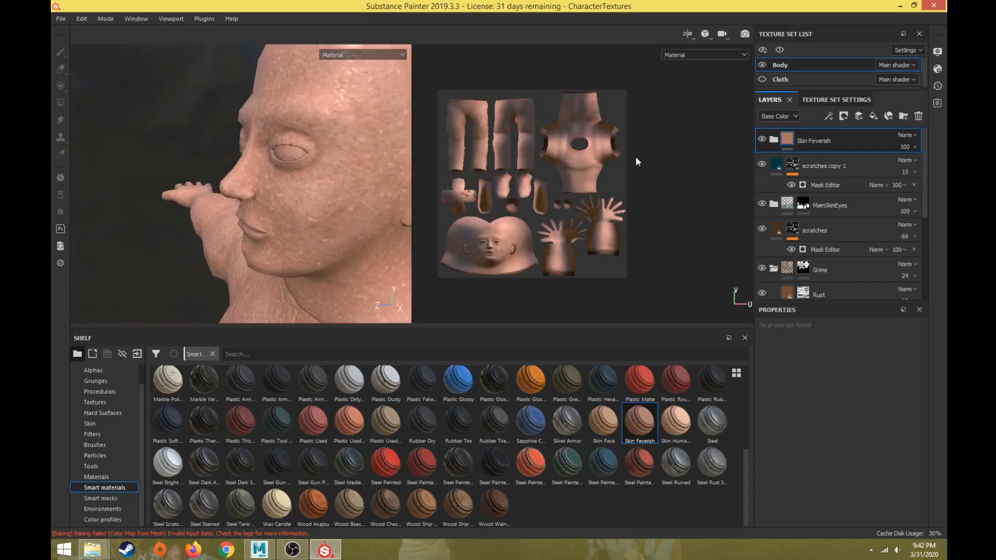
{"action": "left_click", "coordinate": [773, 140]}
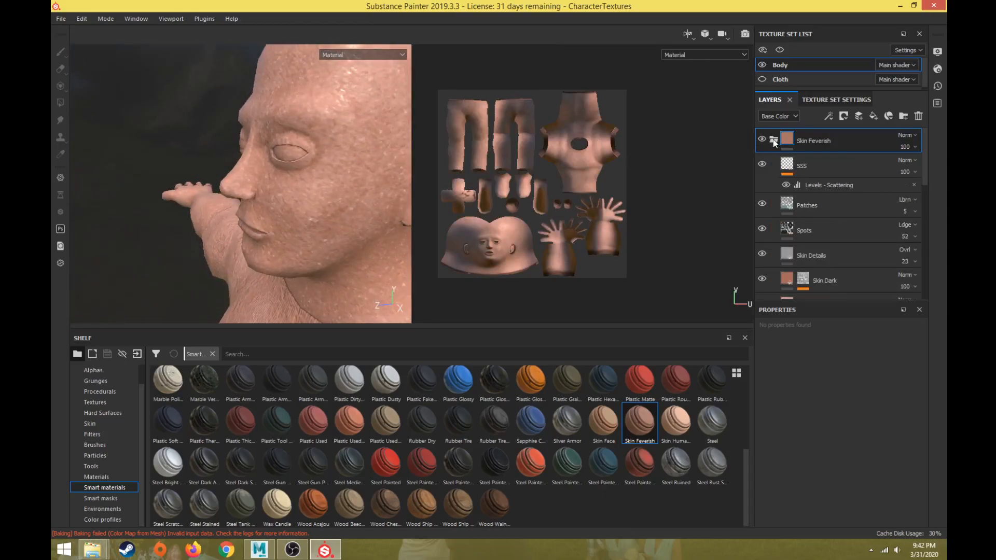
Step: Add a black mask to the Skin Feverish group and reveal only the head and hand UV islands with Polygon Fill
{"action": "left_click", "coordinate": [774, 140]}
{"action": "right_click_drag", "start_coordinate": [290, 218], "coordinate": [268, 237], "text": "alt"}
{"action": "middle_click_drag", "start_coordinate": [267, 237], "coordinate": [274, 164], "text": "alt"}
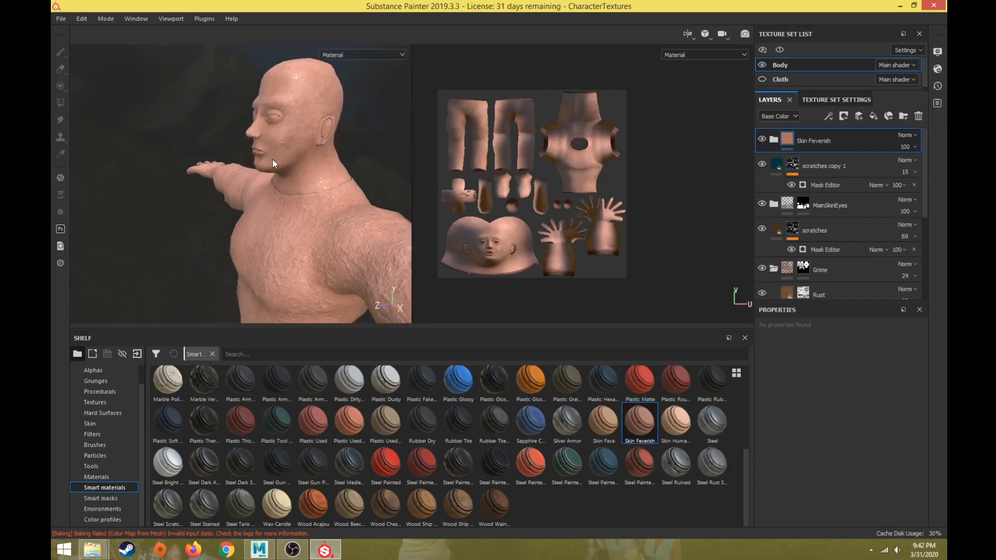
{"action": "left_click_drag", "start_coordinate": [273, 163], "coordinate": [218, 166], "text": "alt"}
{"action": "left_click", "coordinate": [844, 116]}
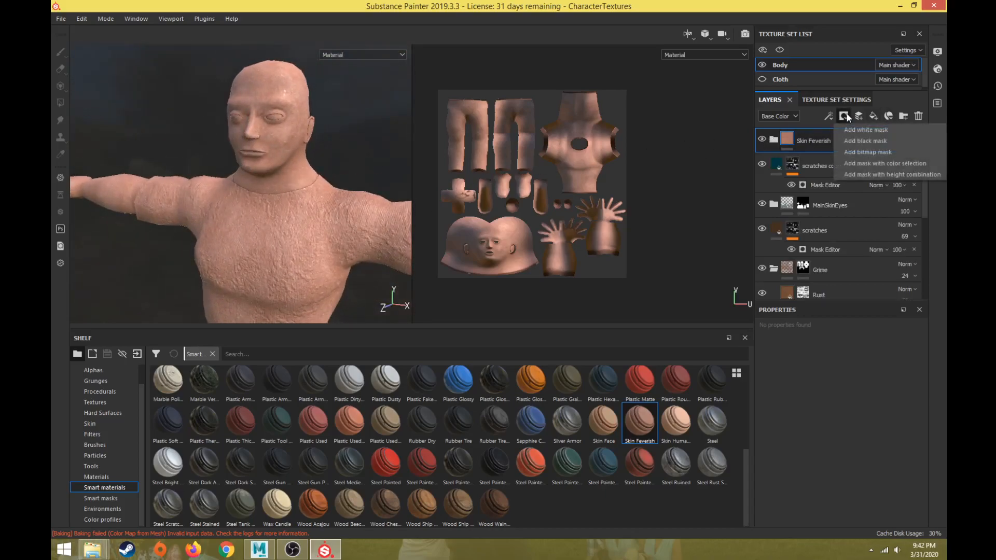
{"action": "left_click", "coordinate": [861, 140]}
{"action": "left_click", "coordinate": [58, 105]}
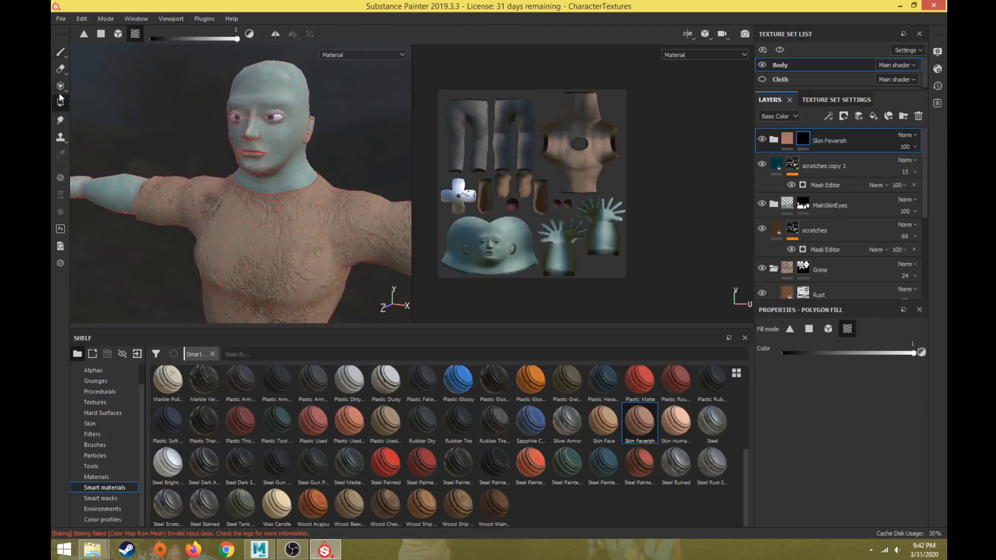
{"action": "left_click", "coordinate": [480, 242]}
{"action": "left_click", "coordinate": [553, 229]}
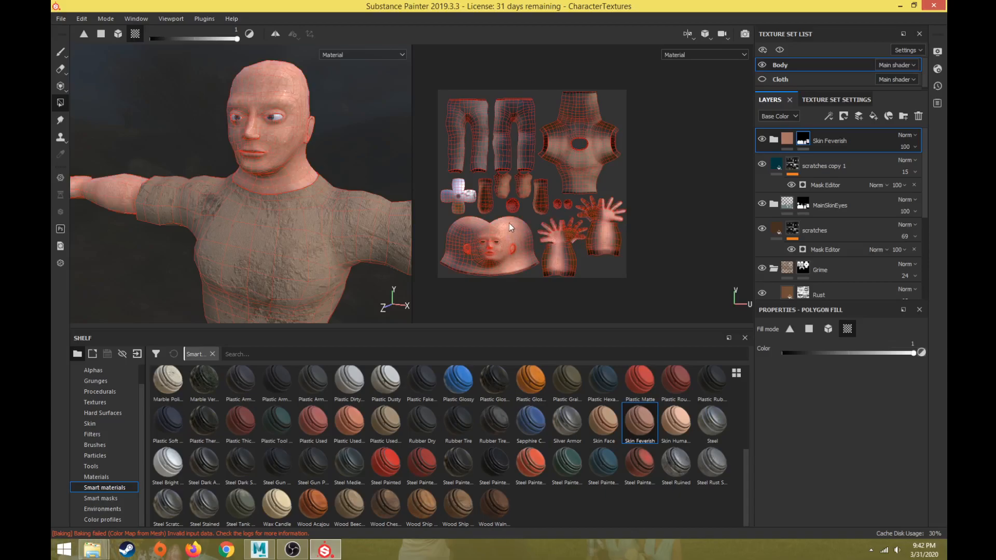
Step: Switch to the Paint tool and examine the masked Skin Feverish material on the face, head and neck
{"action": "left_click", "coordinate": [61, 54]}
{"action": "scroll", "coordinate": [230, 141], "scroll_direction": "up", "scroll_amount": 5}
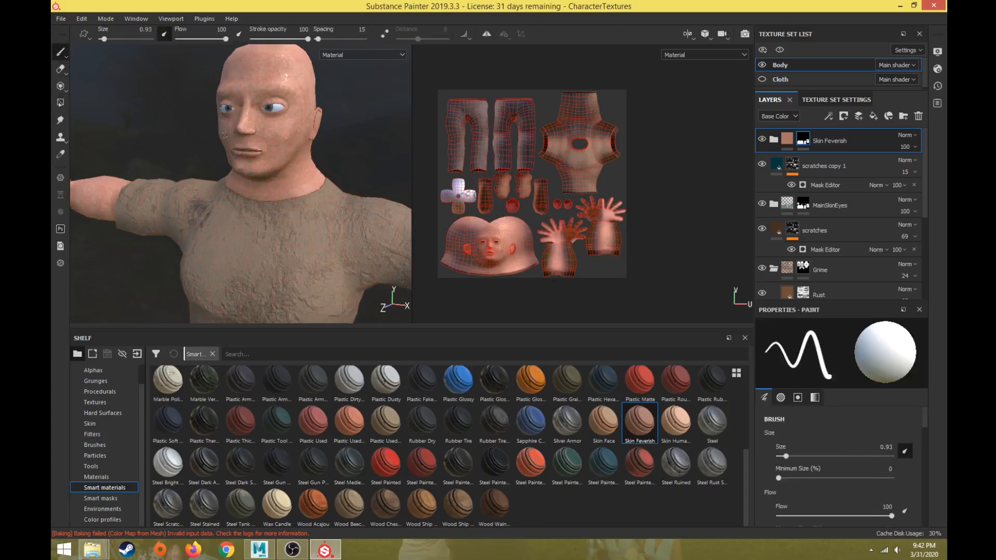
{"action": "middle_click_drag", "start_coordinate": [229, 142], "coordinate": [201, 184], "text": "alt"}
{"action": "scroll", "coordinate": [248, 224], "scroll_direction": "down", "scroll_amount": 5}
{"action": "scroll", "coordinate": [200, 184], "scroll_direction": "up", "scroll_amount": 3}
{"action": "left_click_drag", "start_coordinate": [200, 184], "coordinate": [240, 181], "text": "alt"}
{"action": "middle_click_drag", "start_coordinate": [240, 171], "coordinate": [253, 225], "text": "alt"}
{"action": "scroll", "coordinate": [253, 225], "scroll_direction": "up", "scroll_amount": 2}
{"action": "scroll", "coordinate": [252, 225], "scroll_direction": "up", "scroll_amount": 3}
{"action": "middle_click_drag", "start_coordinate": [179, 155], "coordinate": [289, 211], "text": "alt"}
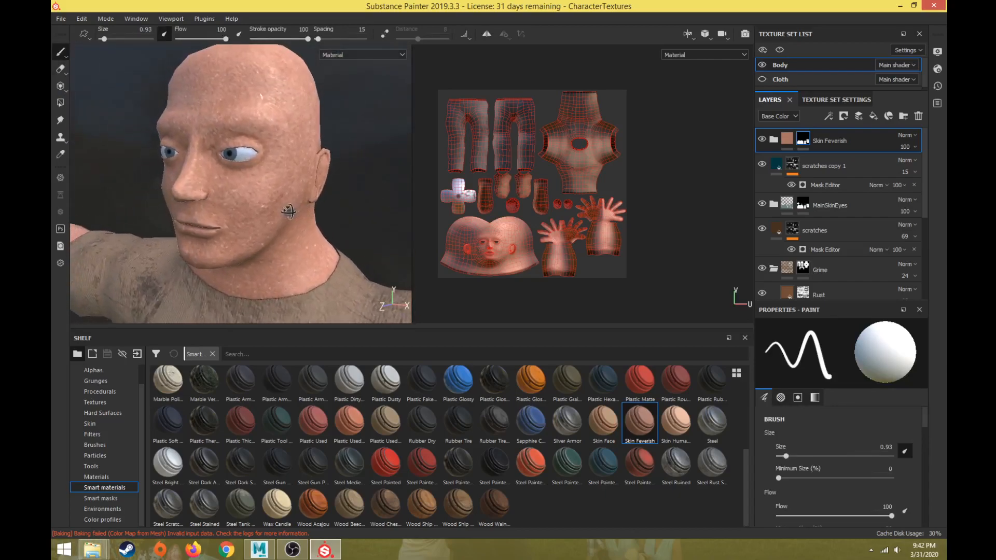
Step: Hide the Skin Base, Skin Dark and Skin Details layers inside the Skin Feverish group and review the layer stack
{"action": "left_click", "coordinate": [773, 139]}
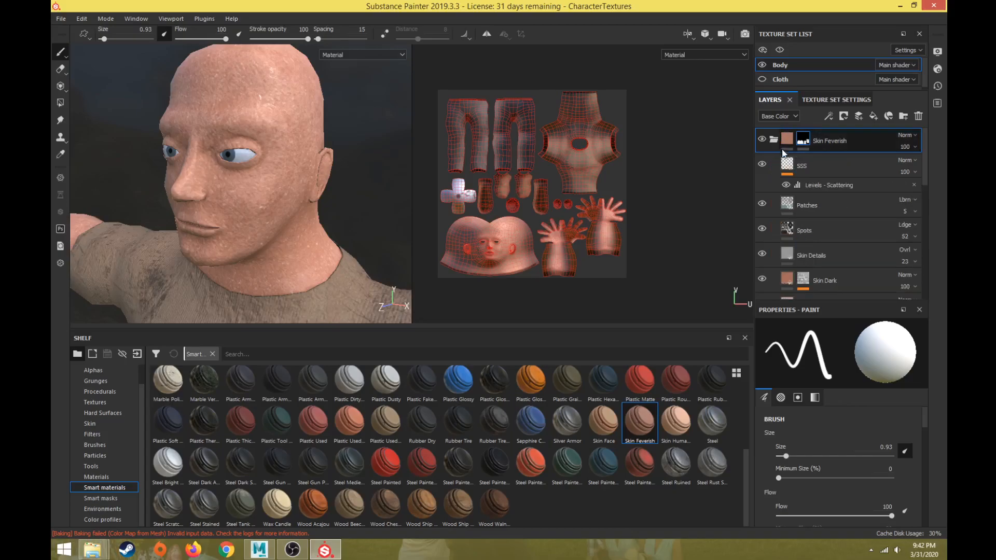
{"action": "scroll", "coordinate": [816, 235], "scroll_direction": "down", "scroll_amount": 3}
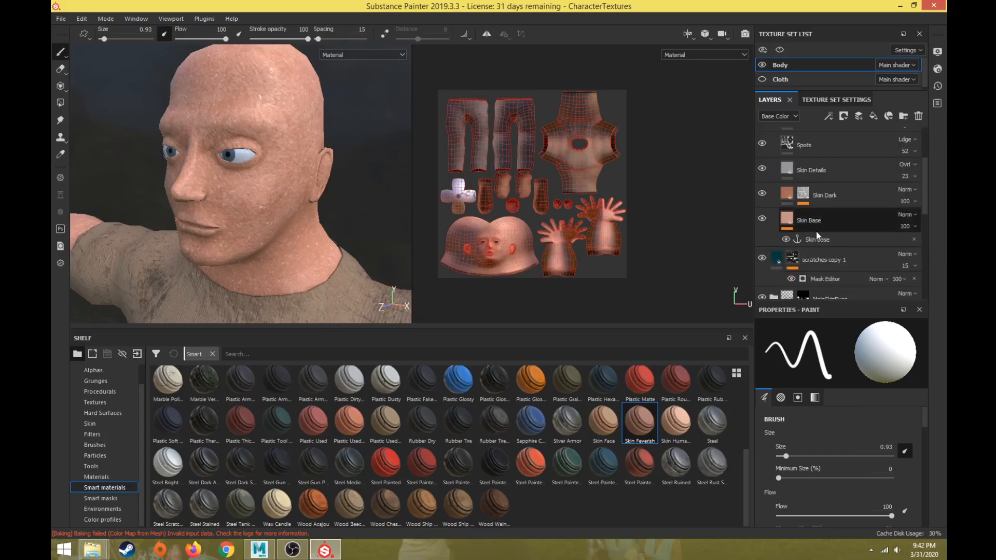
{"action": "left_click", "coordinate": [762, 220]}
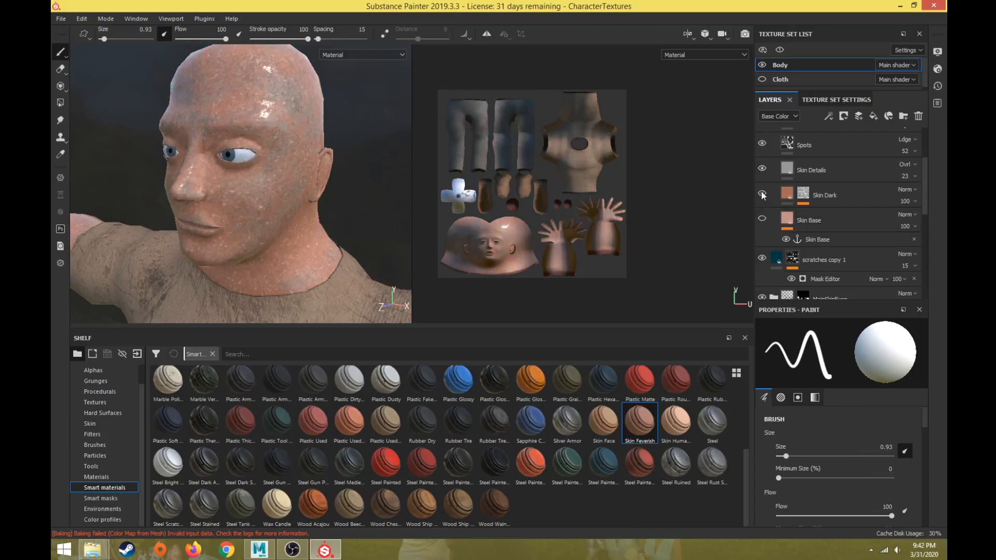
{"action": "left_click", "coordinate": [762, 194]}
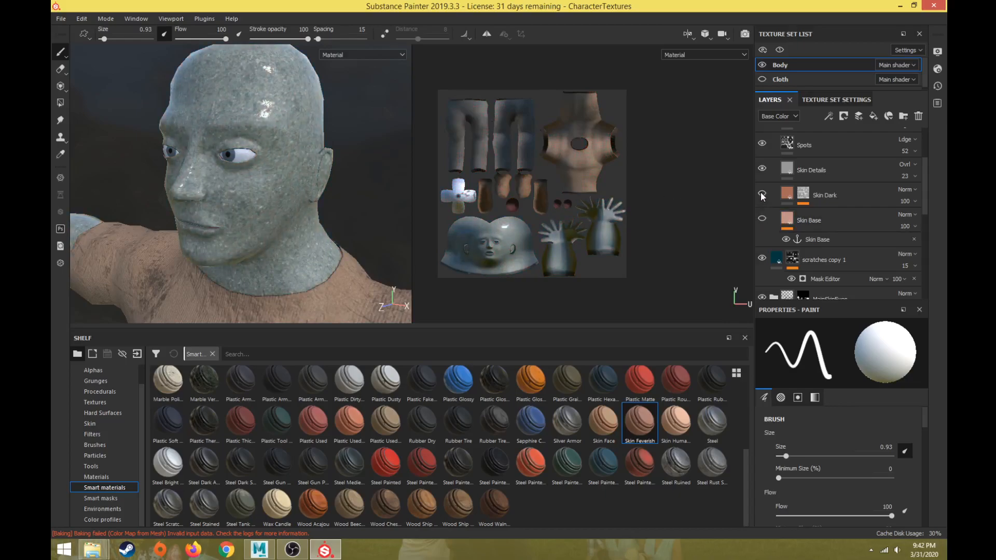
{"action": "left_click", "coordinate": [762, 168]}
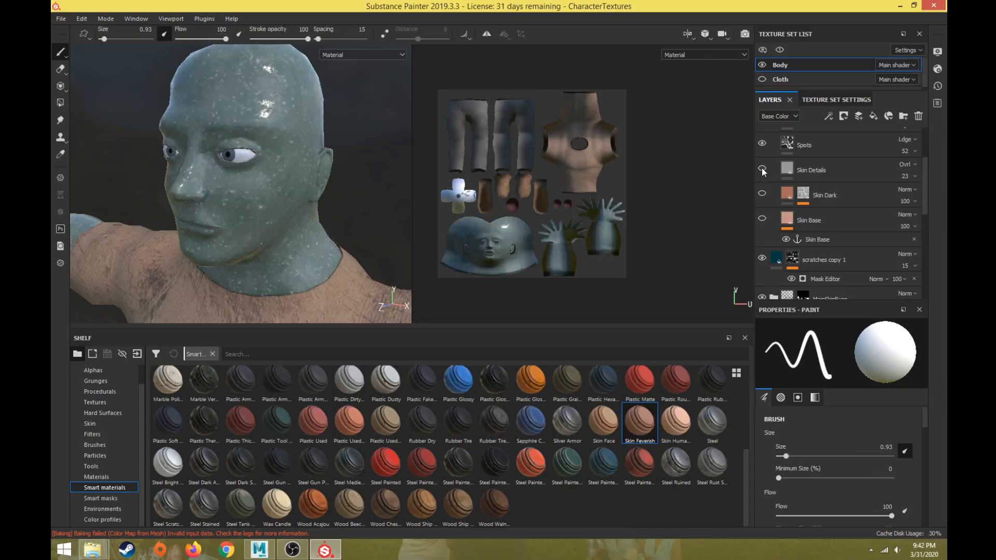
{"action": "scroll", "coordinate": [768, 176], "scroll_direction": "up", "scroll_amount": 3}
{"action": "scroll", "coordinate": [768, 175], "scroll_direction": "down", "scroll_amount": 3}
{"action": "scroll", "coordinate": [767, 177], "scroll_direction": "up", "scroll_amount": 3}
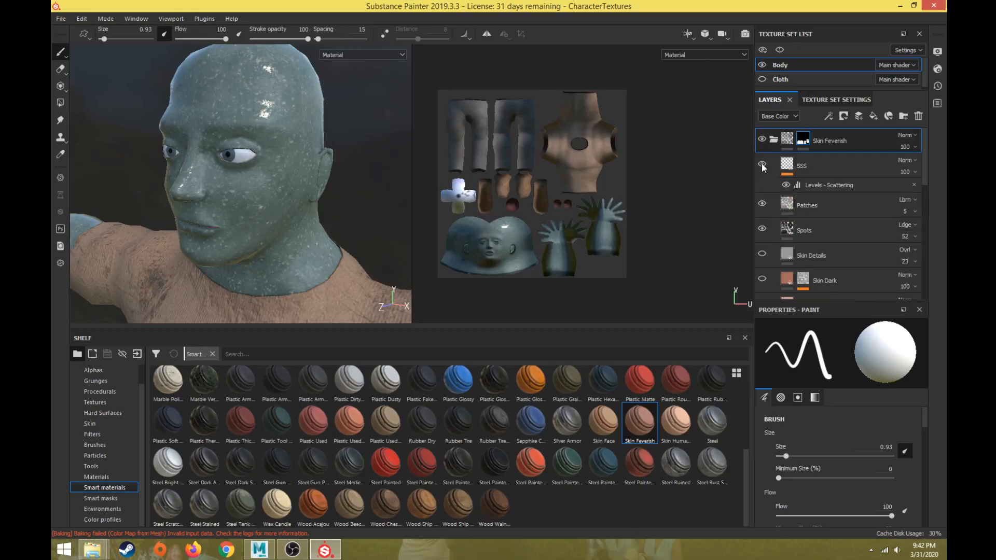
{"action": "scroll", "coordinate": [769, 185], "scroll_direction": "down", "scroll_amount": 3}
{"action": "scroll", "coordinate": [768, 185], "scroll_direction": "down", "scroll_amount": 3}
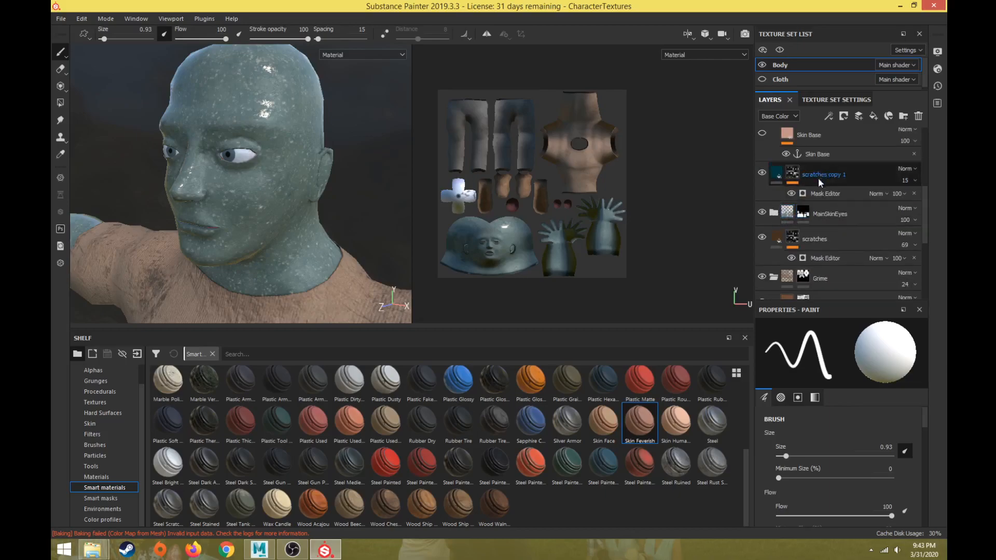
{"action": "scroll", "coordinate": [926, 220], "scroll_direction": "up", "scroll_amount": 1}
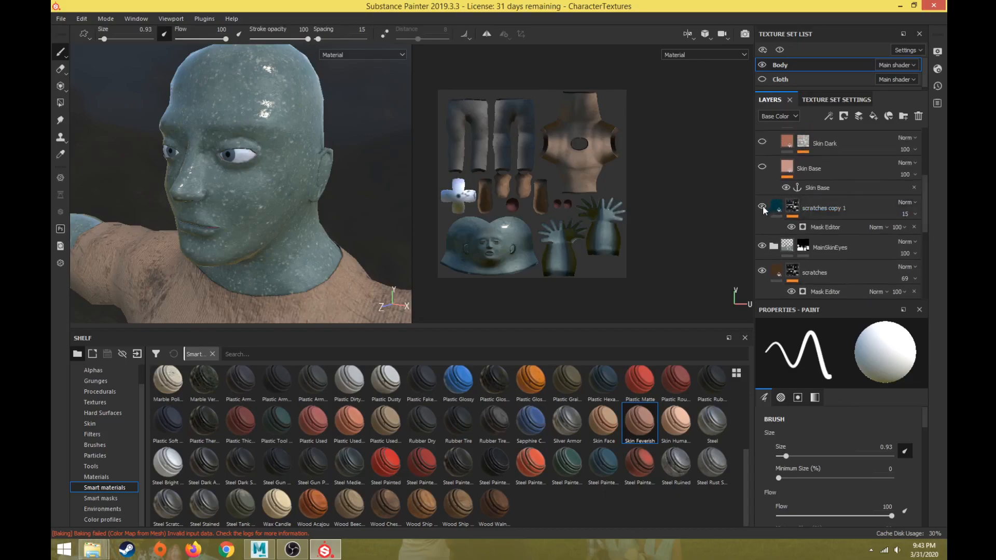
{"action": "left_click_drag", "start_coordinate": [923, 202], "coordinate": [935, 152]}
Step: Toggle the Spots layer to compare its effect on the face and set its base color blending mode to Normal
{"action": "left_click", "coordinate": [762, 229]}
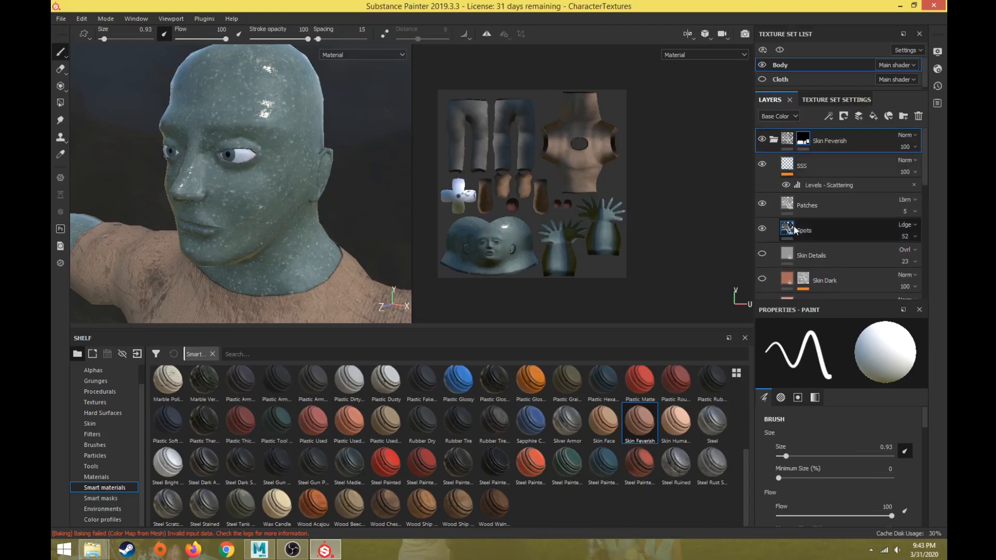
{"action": "left_click", "coordinate": [761, 228]}
{"action": "left_click", "coordinate": [762, 228]}
{"action": "left_click", "coordinate": [761, 228]}
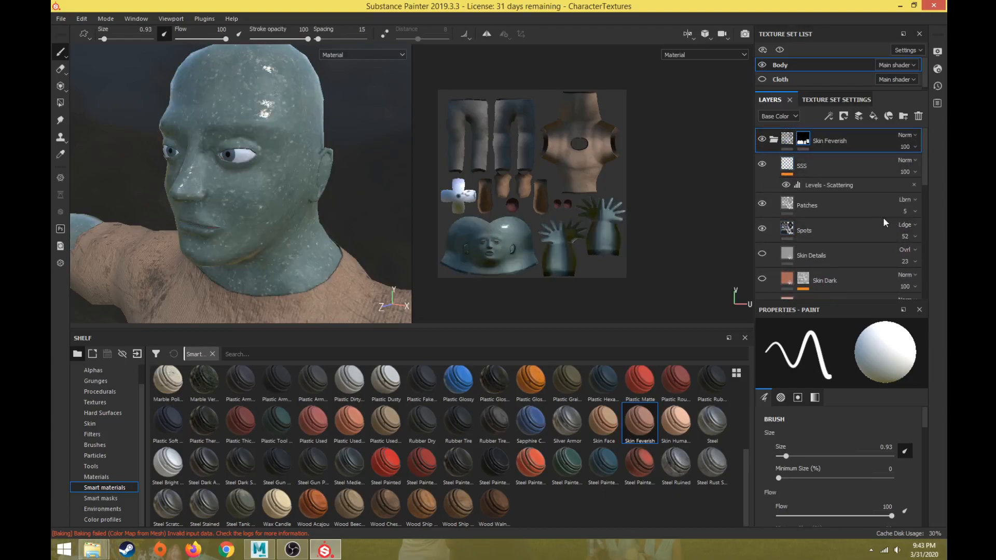
{"action": "left_click", "coordinate": [904, 228]}
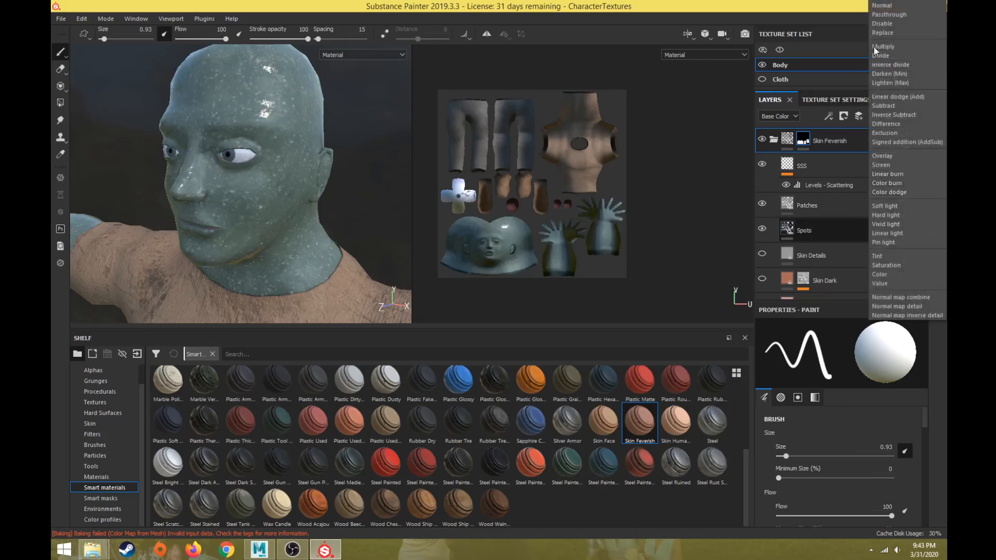
{"action": "left_click", "coordinate": [882, 5]}
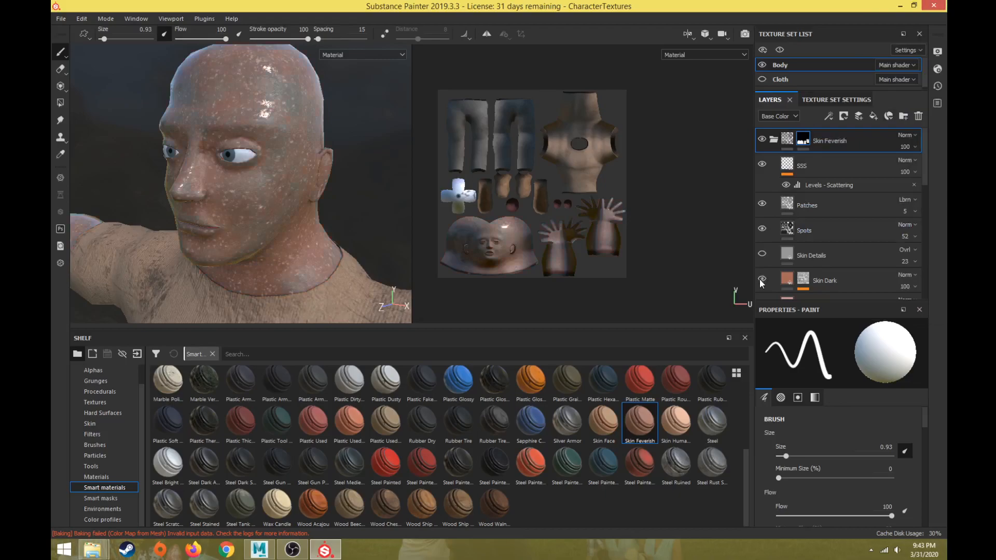
Step: Show the Skin Base layer again and compare the face with the Spots layer off and on
{"action": "scroll", "coordinate": [762, 282], "scroll_direction": "down", "scroll_amount": 3}
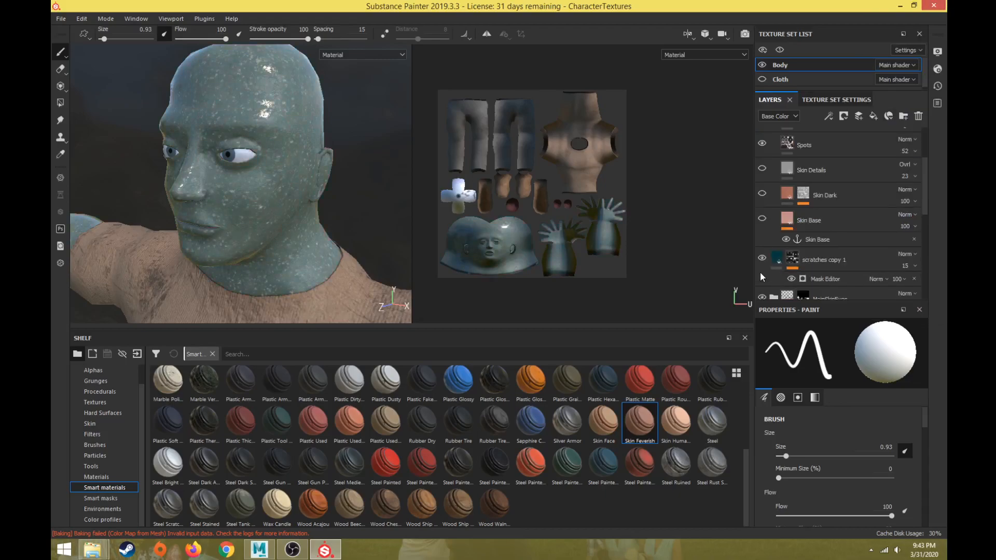
{"action": "left_click", "coordinate": [761, 219]}
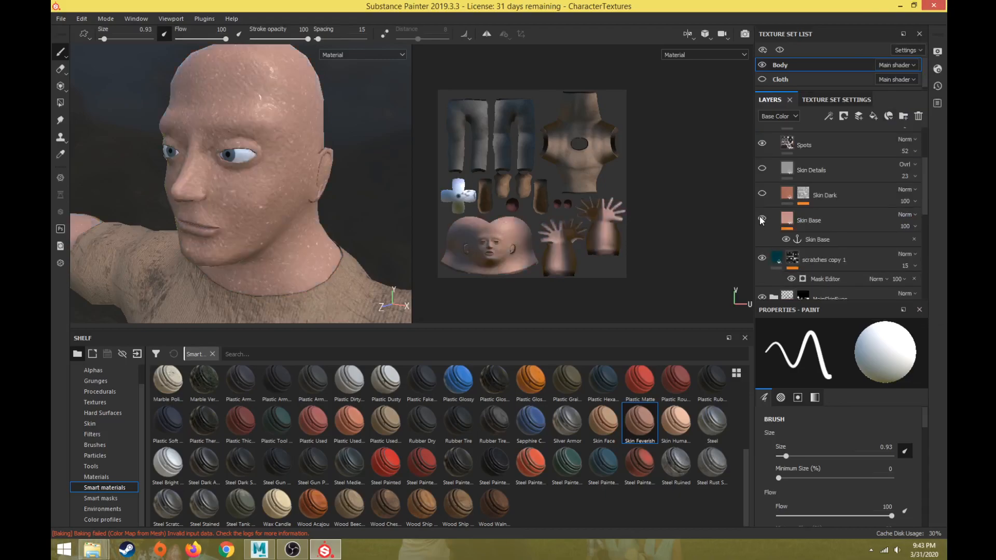
{"action": "scroll", "coordinate": [769, 197], "scroll_direction": "up", "scroll_amount": 3}
{"action": "left_click", "coordinate": [761, 166]}
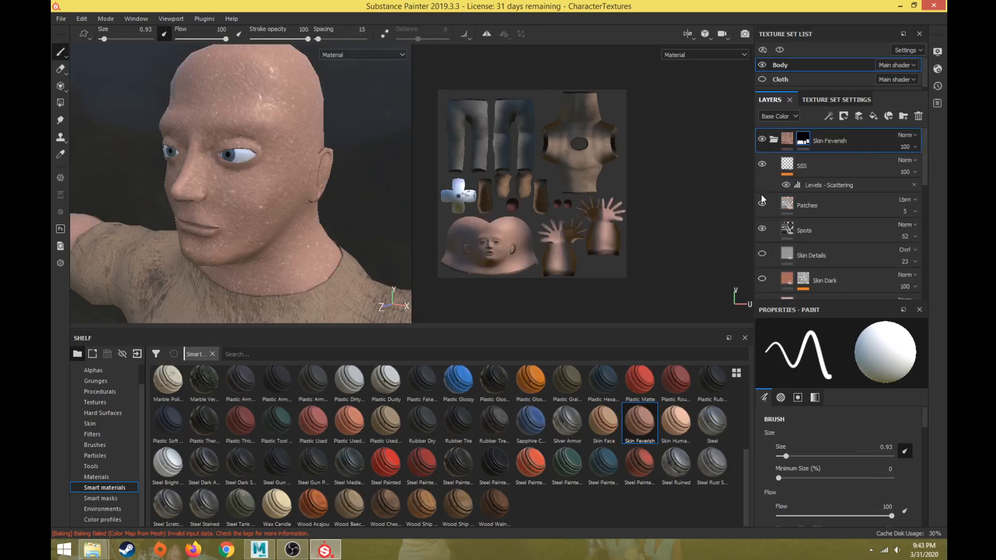
{"action": "left_click", "coordinate": [762, 229]}
{"action": "left_click", "coordinate": [762, 229]}
Step: Move the Spots layer out of the Skin Feverish group to the top of the layer stack
{"action": "scroll", "coordinate": [864, 285], "scroll_direction": "down", "scroll_amount": 3}
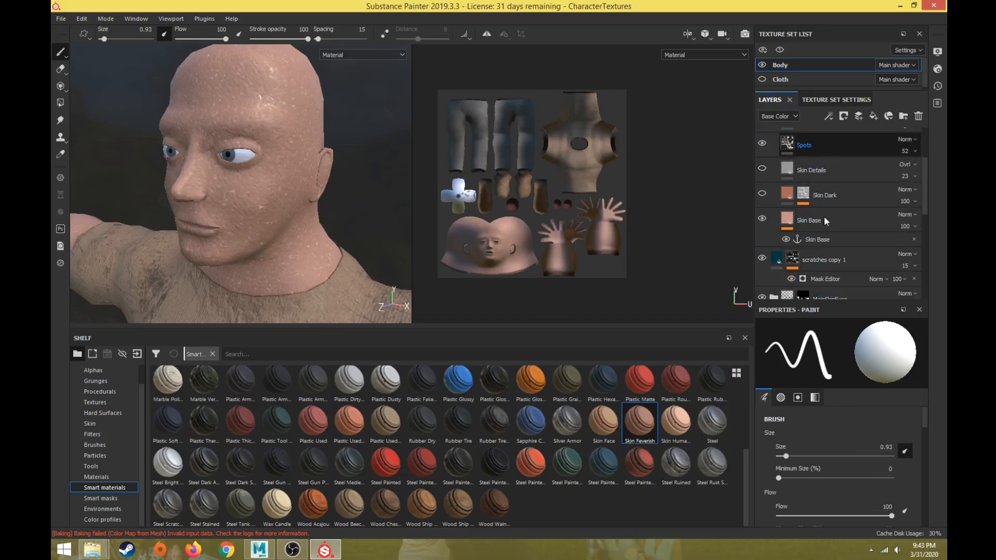
{"action": "left_click", "coordinate": [824, 148]}
{"action": "scroll", "coordinate": [824, 216], "scroll_direction": "up", "scroll_amount": 3}
{"action": "scroll", "coordinate": [823, 201], "scroll_direction": "down", "scroll_amount": 3}
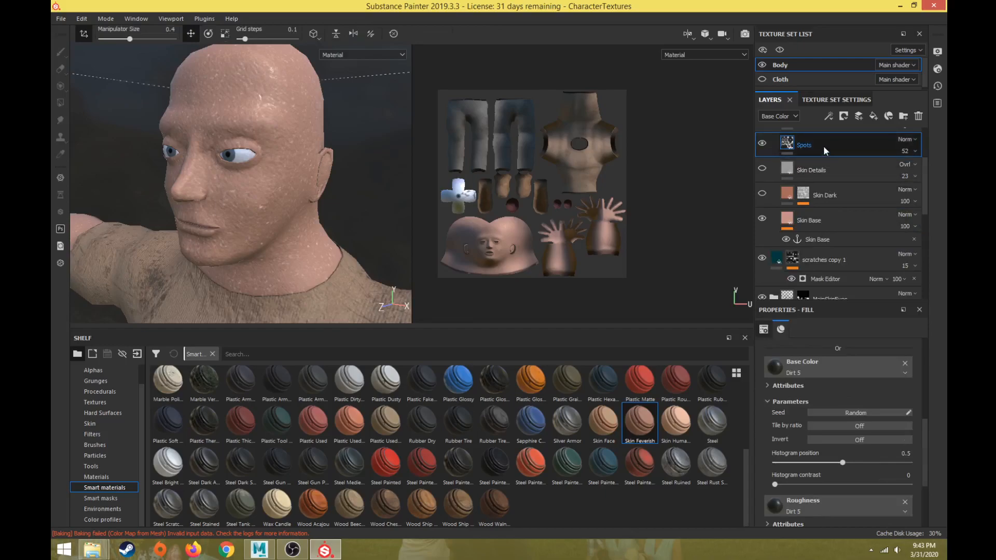
{"action": "scroll", "coordinate": [823, 145], "scroll_direction": "up", "scroll_amount": 3}
{"action": "left_click_drag", "start_coordinate": [825, 229], "coordinate": [836, 130]}
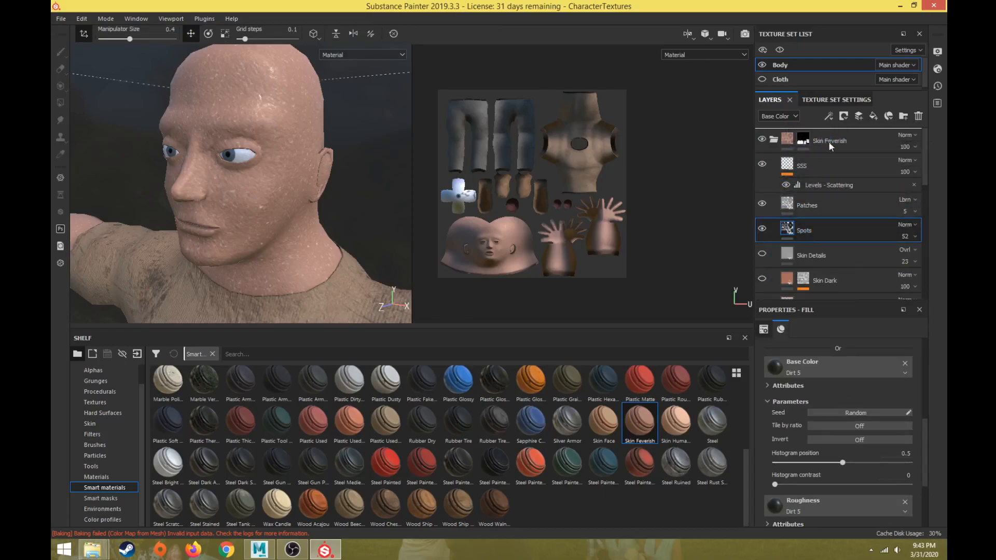
Step: Raise the opacity of the Patches layer to 80 and toggle its visibility to check the effect
{"action": "left_click", "coordinate": [840, 167]}
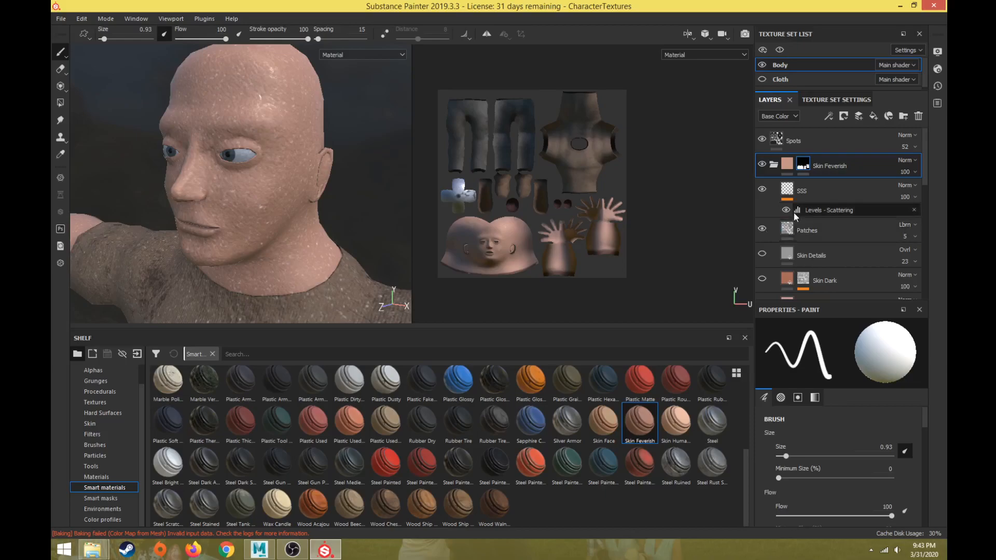
{"action": "left_click", "coordinate": [819, 232]}
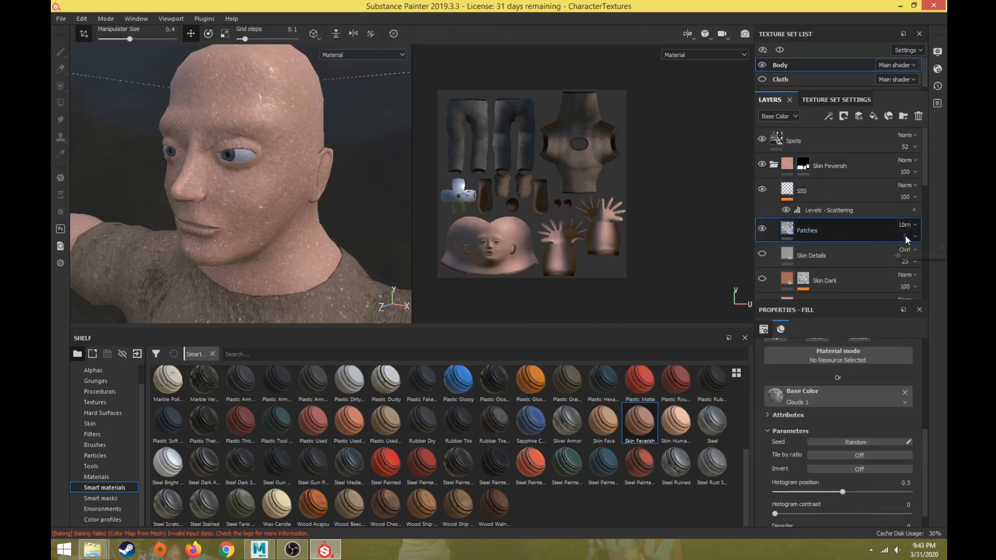
{"action": "left_click_drag", "start_coordinate": [904, 254], "coordinate": [935, 257]}
{"action": "left_click", "coordinate": [760, 231]}
{"action": "left_click", "coordinate": [761, 231]}
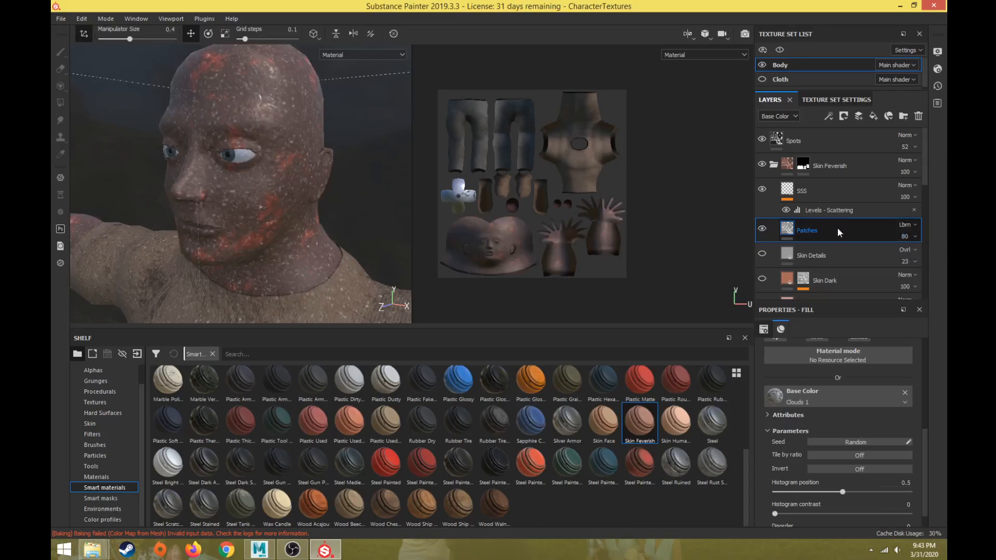
Step: Move the Patches layer out of the group to just below Spots and delete the Skin Feverish group
{"action": "left_click_drag", "start_coordinate": [836, 227], "coordinate": [822, 161]}
{"action": "left_click_drag", "start_coordinate": [826, 152], "coordinate": [826, 154]}
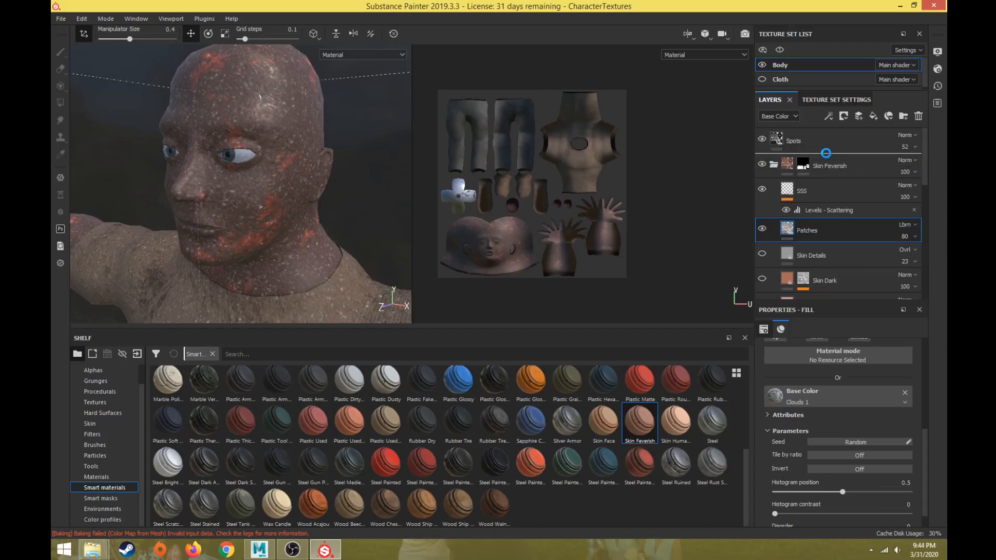
{"action": "left_click", "coordinate": [831, 190]}
{"action": "key", "text": "Delete"}
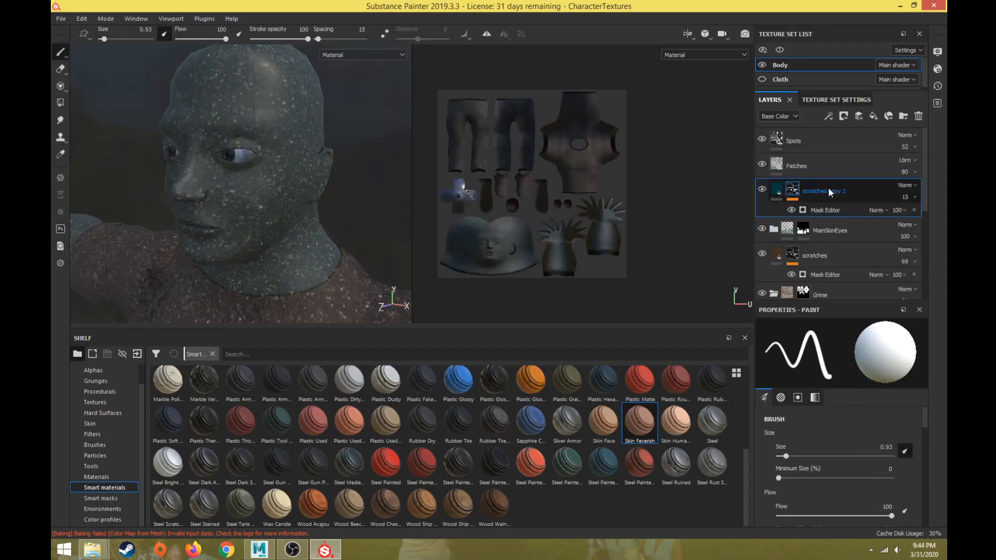
Step: Move the Spots and Patches layers together into the MainSkinEyes group, between the Dirt layer and the Skin folder, and select Spots
{"action": "left_click", "coordinate": [809, 164]}
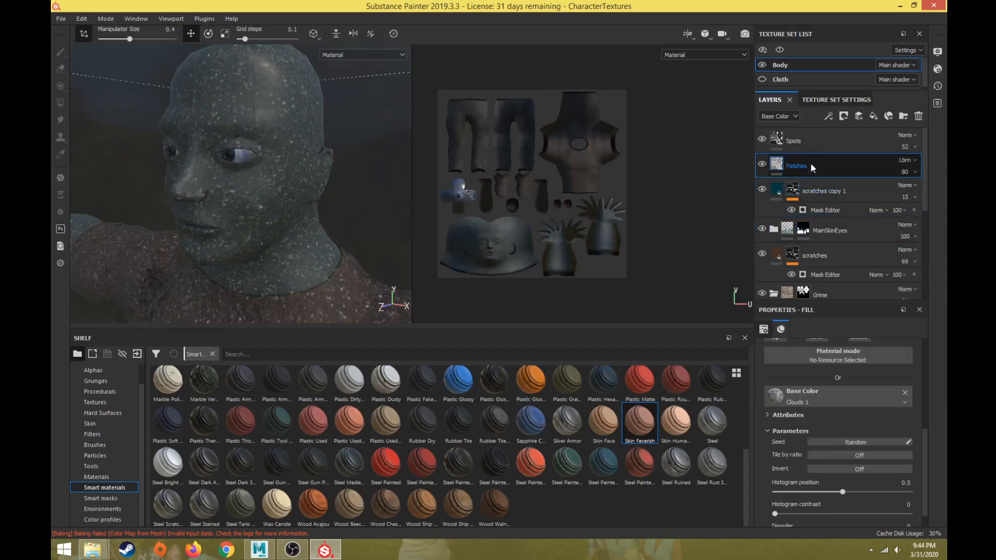
{"action": "left_click", "coordinate": [825, 138], "text": "ctrl"}
{"action": "left_click", "coordinate": [773, 229]}
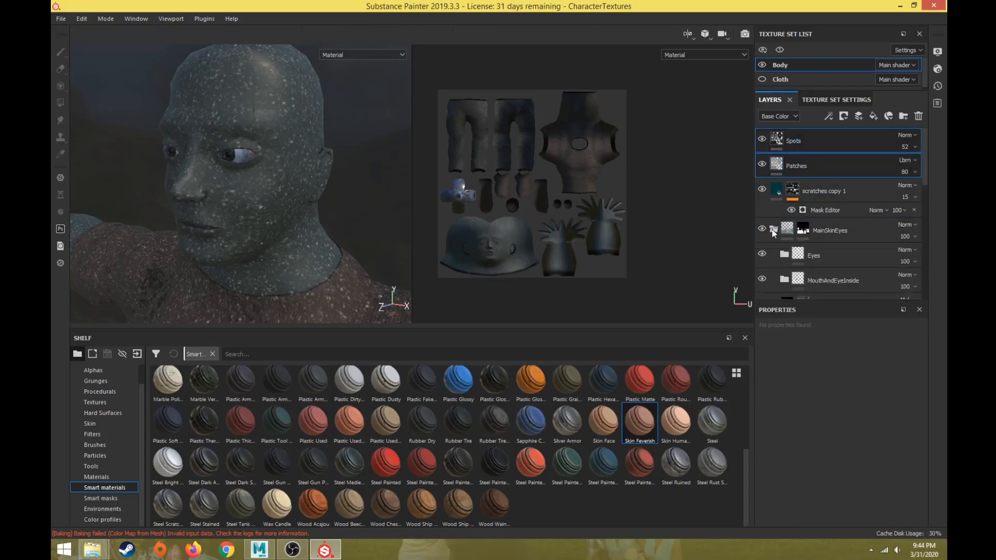
{"action": "left_click_drag", "start_coordinate": [819, 138], "coordinate": [833, 284]}
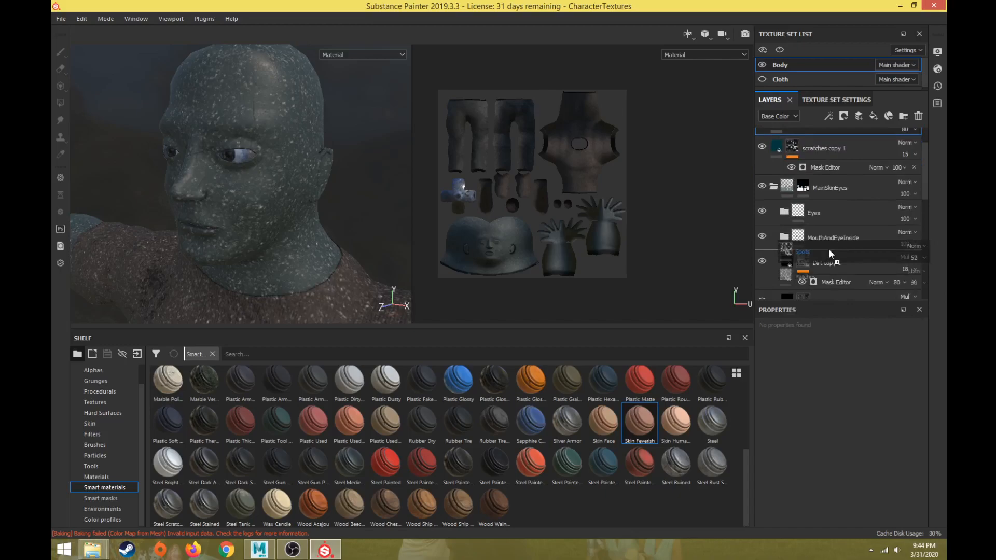
{"action": "scroll", "coordinate": [830, 244], "scroll_direction": "down", "scroll_amount": 3}
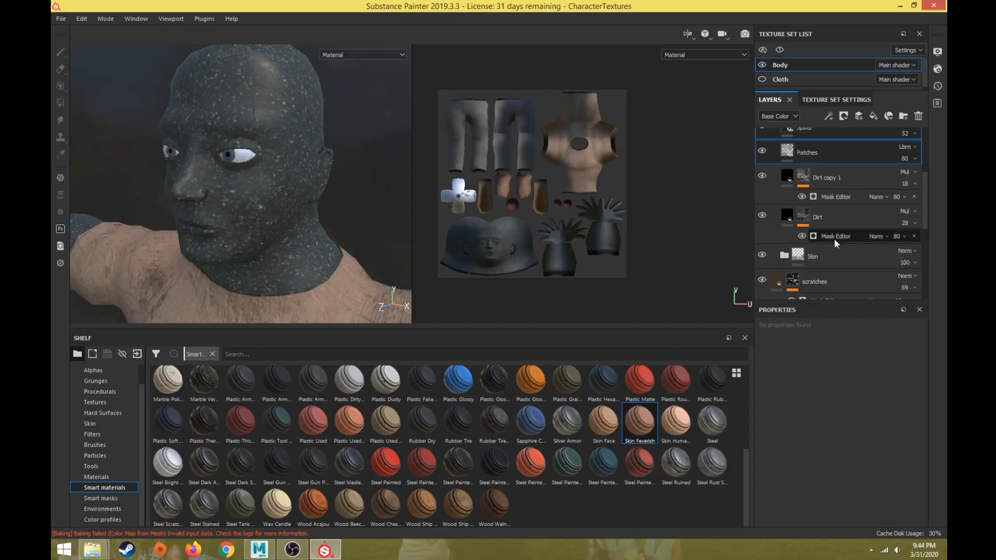
{"action": "left_click", "coordinate": [829, 152]}
{"action": "left_click_drag", "start_coordinate": [829, 152], "coordinate": [828, 242]}
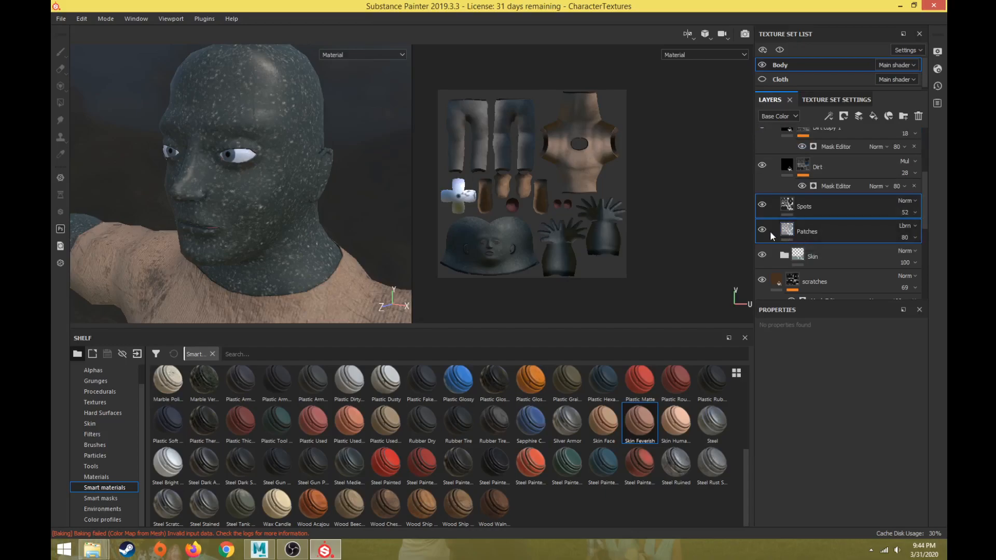
{"action": "left_click", "coordinate": [838, 206]}
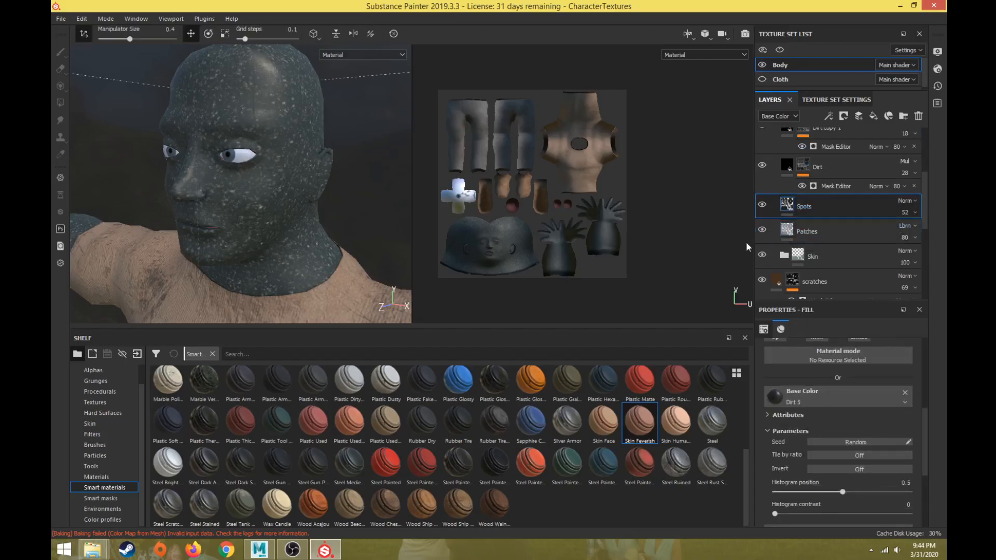
Step: Hide the Spots and Patches layers, move both into the Skin folder above Human Neck Skin 2, and show them again
{"action": "left_click", "coordinate": [763, 206]}
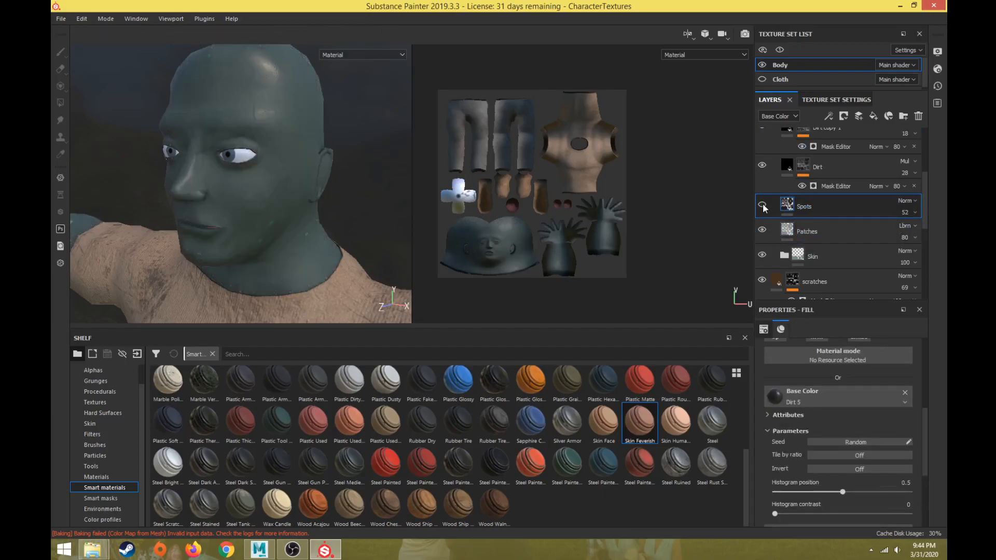
{"action": "left_click", "coordinate": [761, 231]}
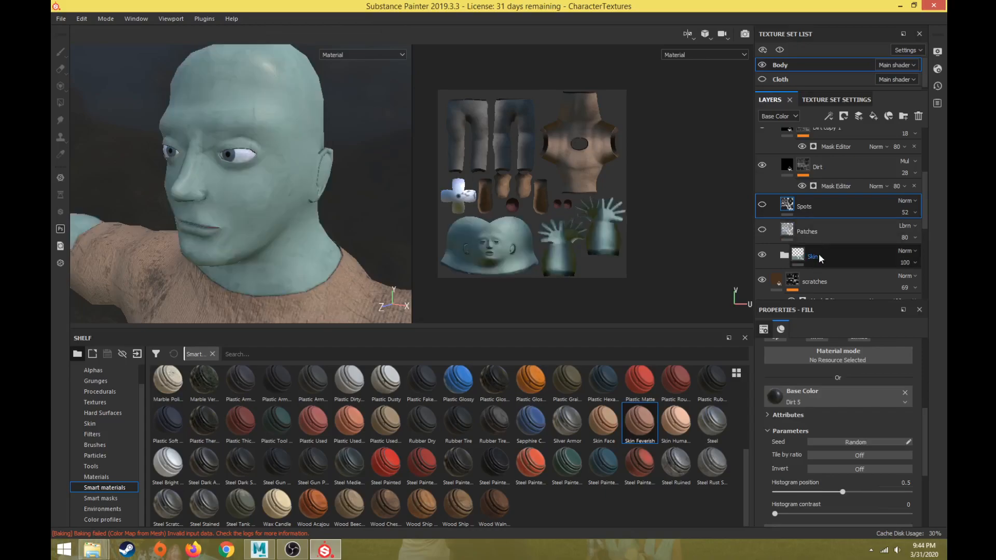
{"action": "left_click", "coordinate": [785, 258]}
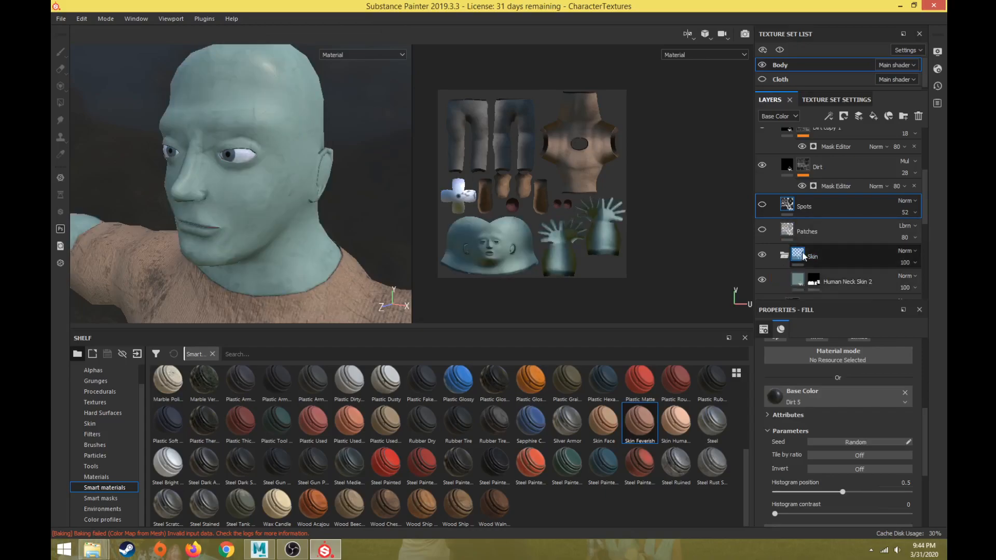
{"action": "left_click", "coordinate": [826, 229], "text": "ctrl"}
{"action": "left_click_drag", "start_coordinate": [840, 226], "coordinate": [833, 269]}
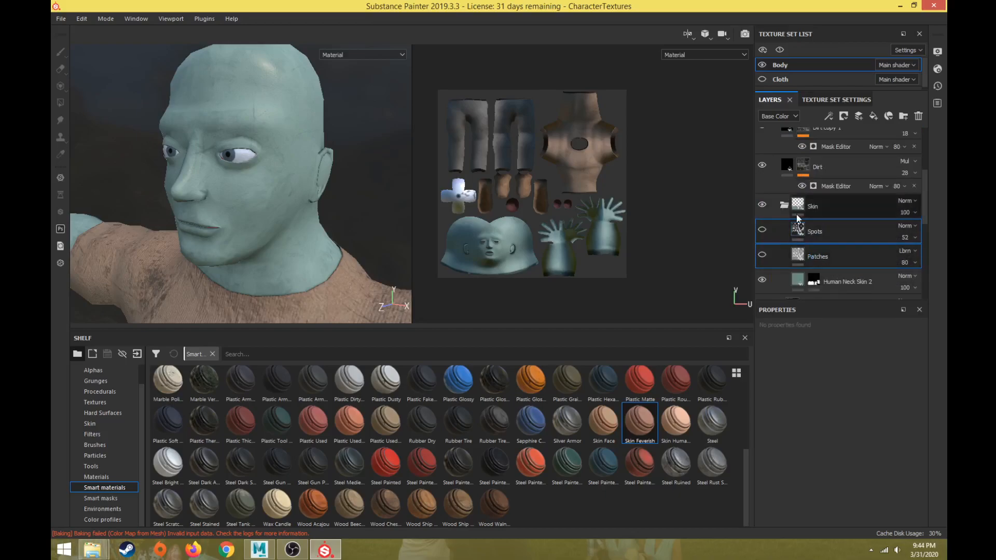
{"action": "left_click", "coordinate": [762, 253]}
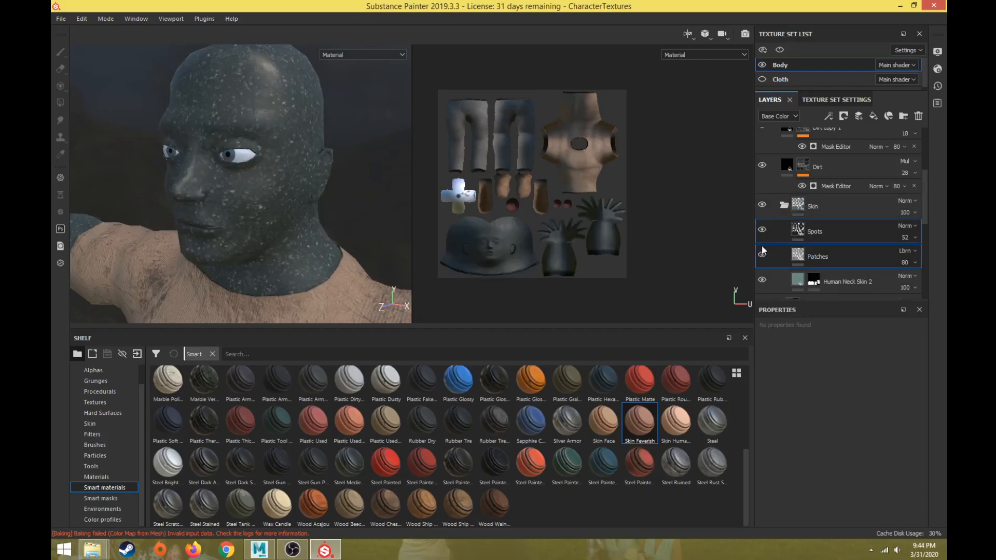
Step: Hide the Patches layer and toggle the Spots layer's visibility to check its effect on the face
{"action": "scroll", "coordinate": [802, 228], "scroll_direction": "down", "scroll_amount": 3}
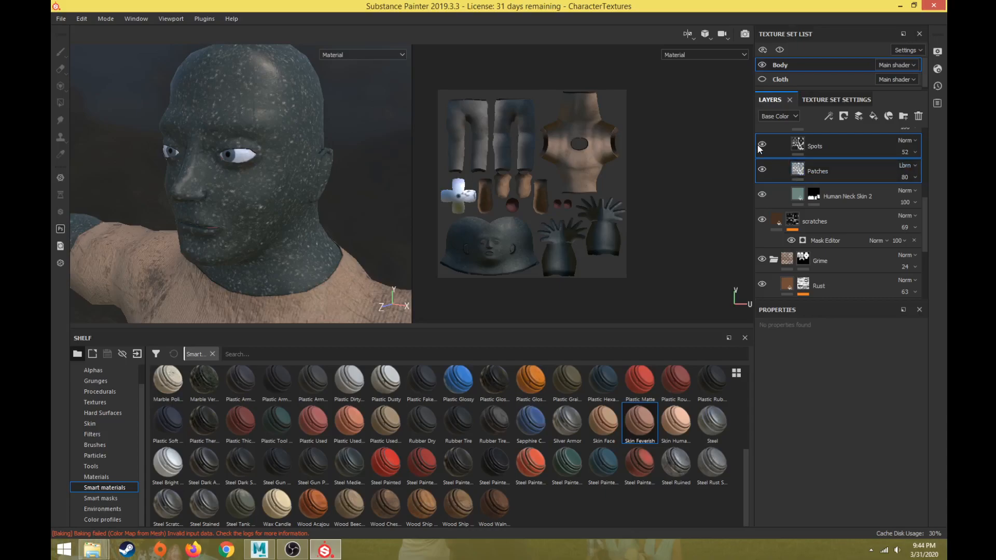
{"action": "left_click", "coordinate": [762, 169]}
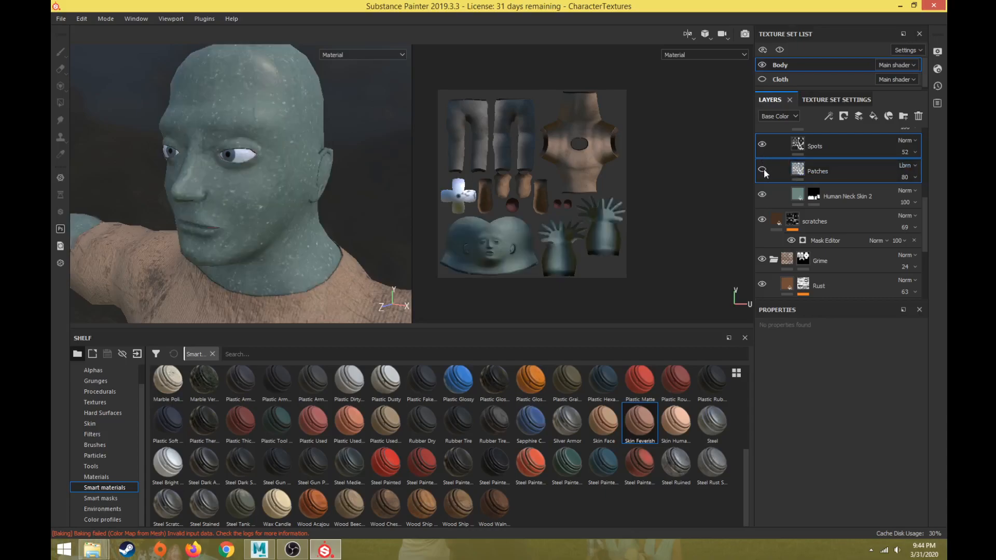
{"action": "left_click", "coordinate": [762, 144]}
{"action": "left_click", "coordinate": [761, 144]}
{"action": "left_click_drag", "start_coordinate": [321, 172], "coordinate": [215, 196], "text": "alt"}
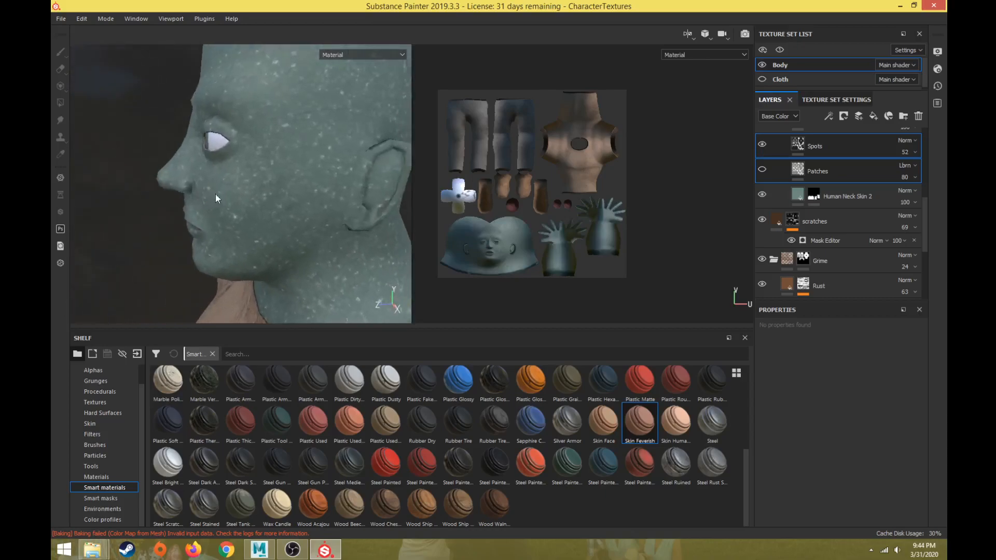
Step: Set the UV scale of the Spots fill layer to 8 and then to 12
{"action": "left_click", "coordinate": [795, 146]}
{"action": "scroll", "coordinate": [807, 419], "scroll_direction": "up", "scroll_amount": 3}
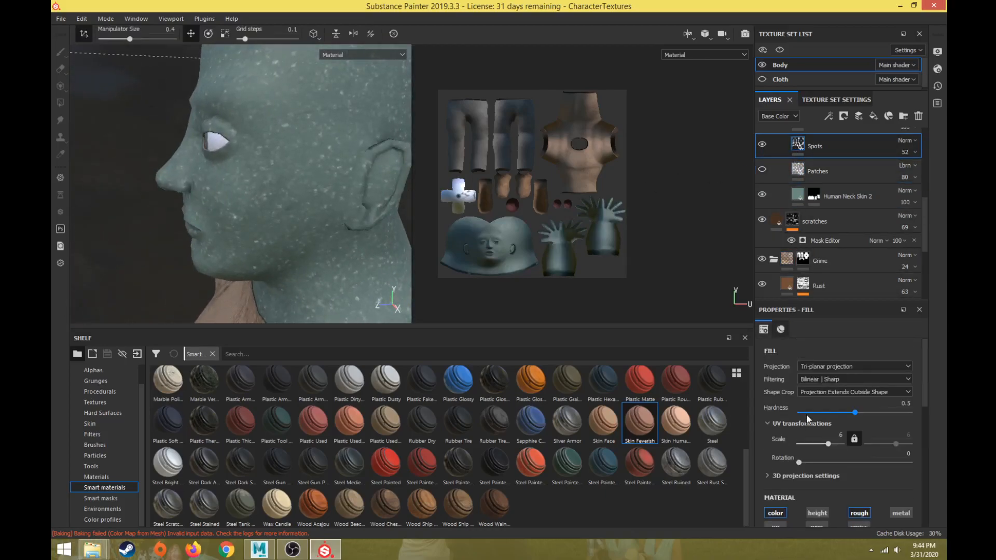
{"action": "left_click", "coordinate": [840, 434]}
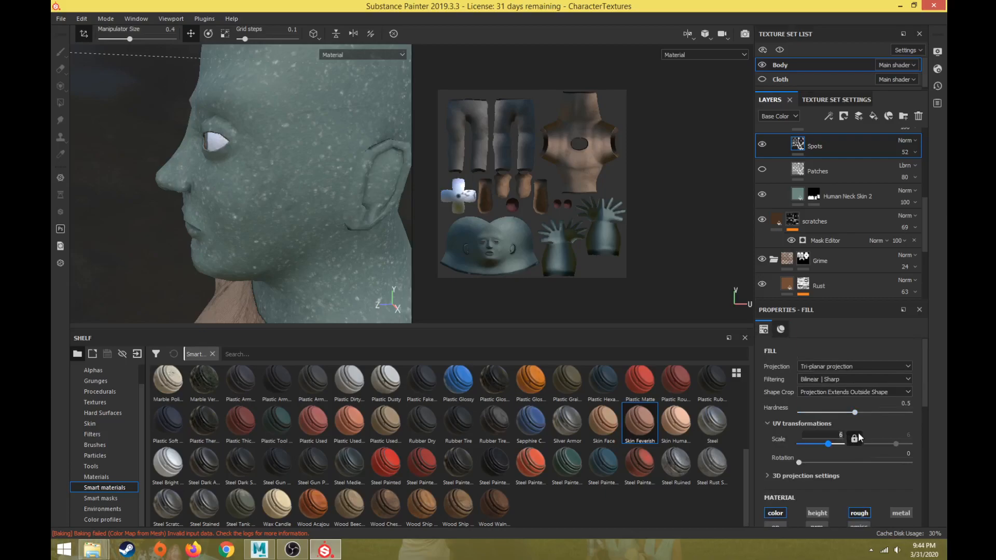
{"action": "key", "text": "Return"}
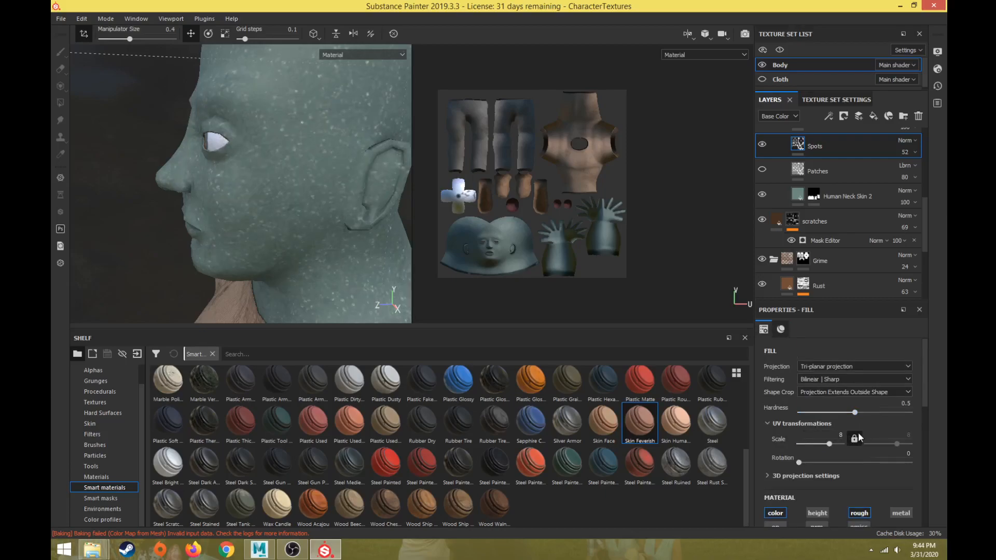
{"action": "key", "text": "Return"}
Step: Lower the opacity of the Spots layer to 25, toggling its visibility to compare the effect
{"action": "left_click", "coordinate": [905, 152]}
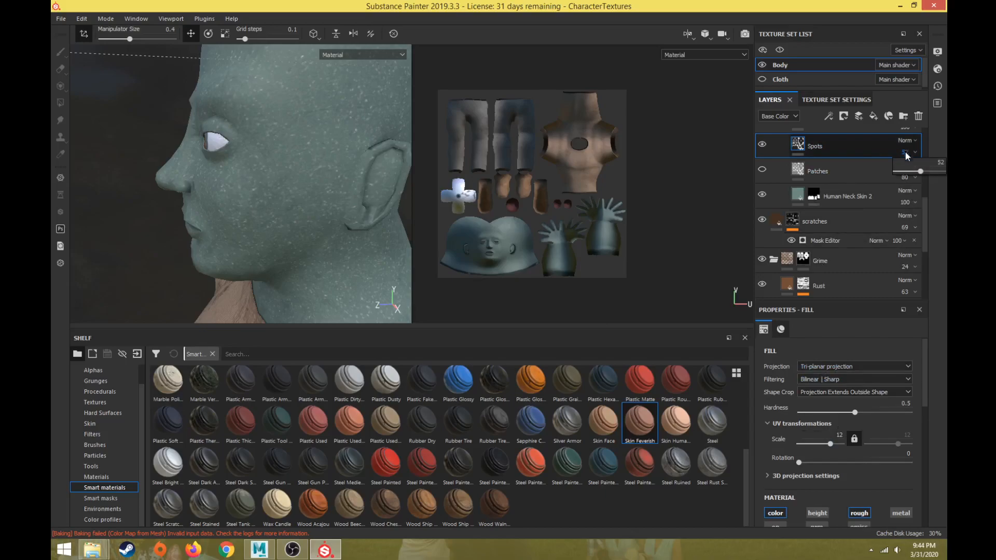
{"action": "mouse_move", "coordinate": [915, 173]}
{"action": "left_mouse_down"}
{"action": "mouse_move", "coordinate": [906, 173]}
{"action": "mouse_move", "coordinate": [914, 173]}
{"action": "left_mouse_up"}
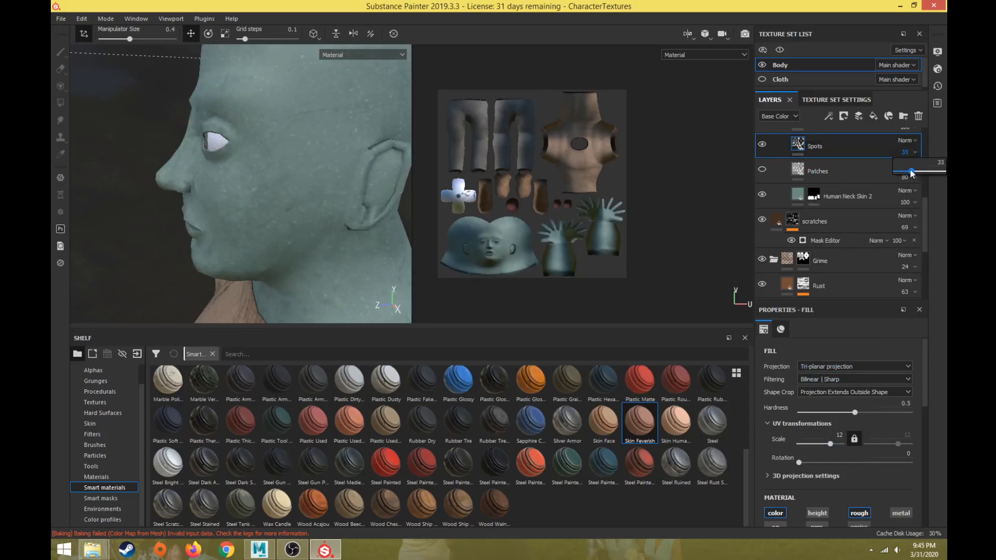
{"action": "left_click", "coordinate": [765, 147]}
{"action": "left_click", "coordinate": [763, 145]}
{"action": "left_click", "coordinate": [905, 152]}
{"action": "left_click_drag", "start_coordinate": [908, 174], "coordinate": [906, 174]}
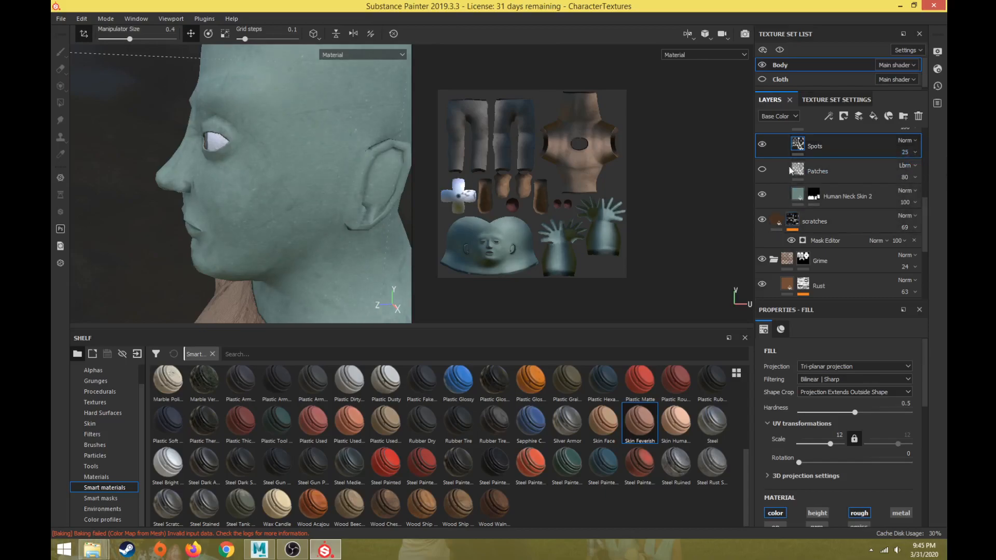
Step: Show the Patches layer again and change its blending mode to Overlay after trying Normal
{"action": "left_click", "coordinate": [762, 170]}
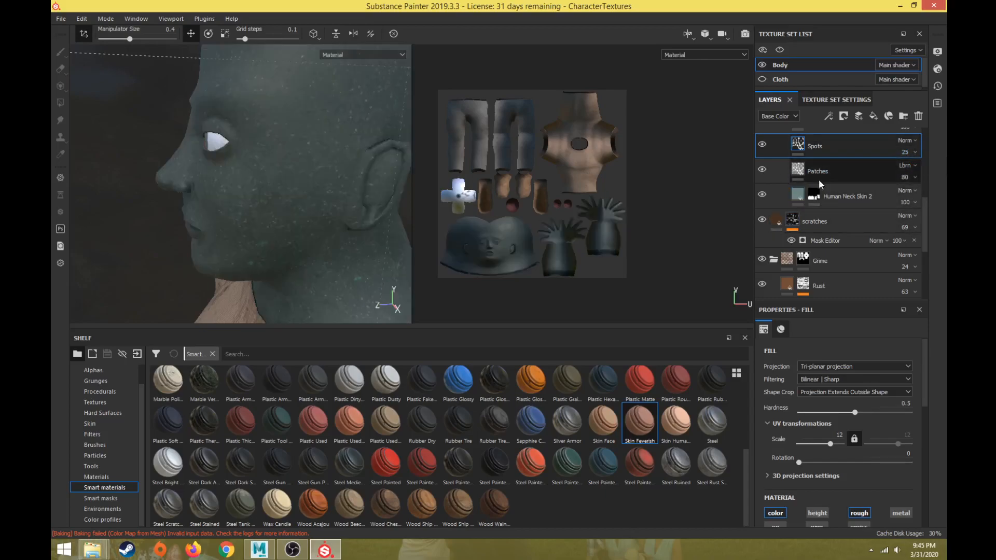
{"action": "left_click", "coordinate": [857, 170]}
{"action": "left_click", "coordinate": [906, 166]}
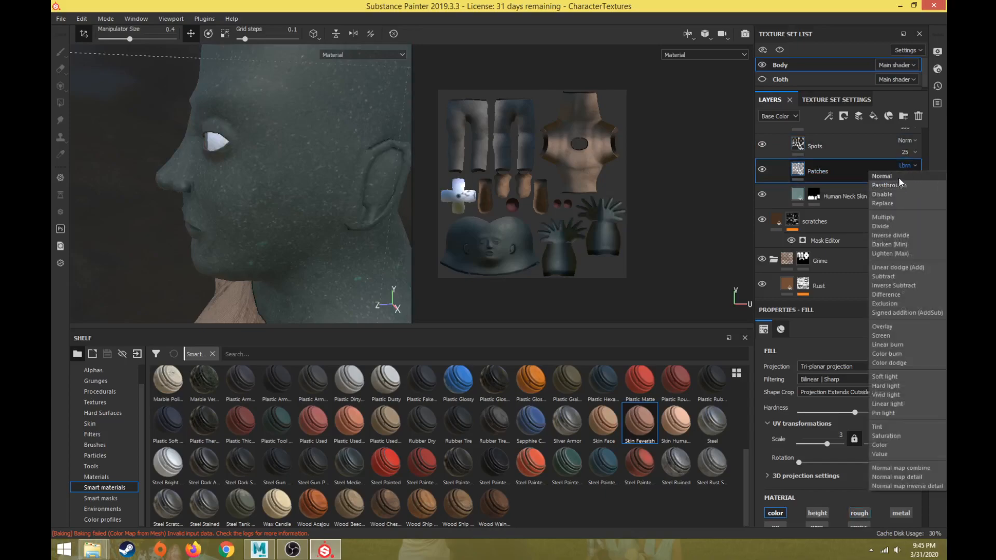
{"action": "left_click", "coordinate": [898, 175]}
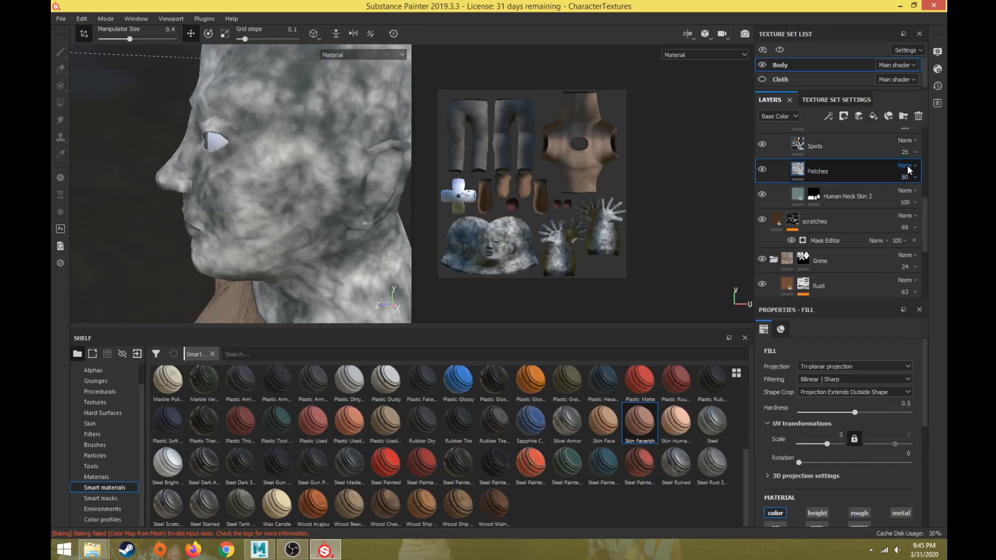
{"action": "left_click", "coordinate": [906, 165]}
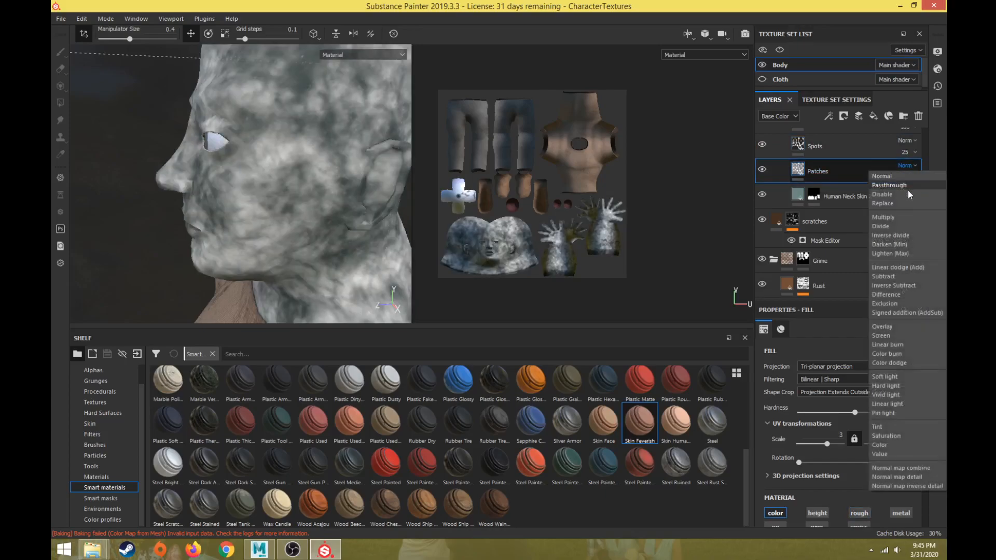
{"action": "left_click", "coordinate": [894, 326]}
{"action": "left_click_drag", "start_coordinate": [404, 179], "coordinate": [344, 196], "text": "alt"}
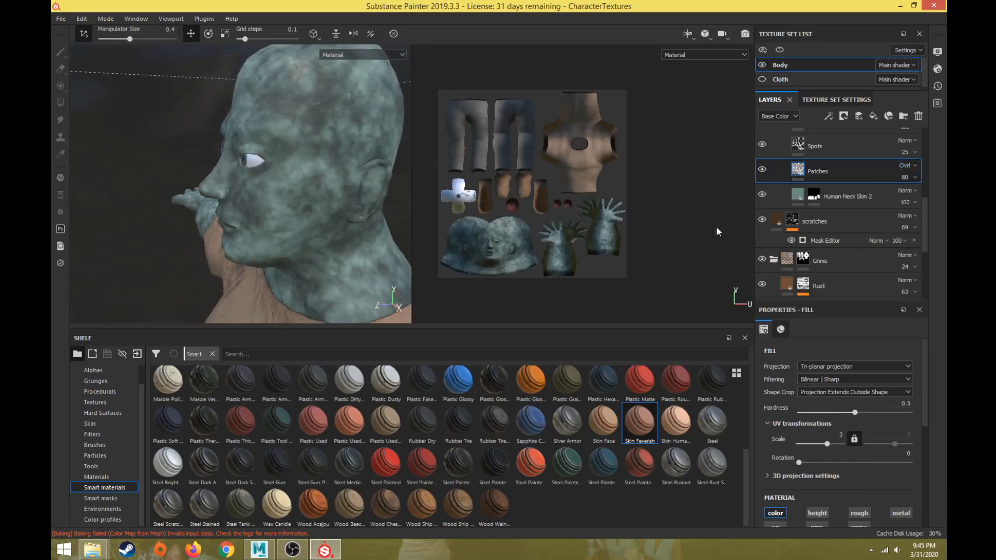
Step: Lower the opacity of the Patches layer to 19 and check its effect on the skin
{"action": "left_click", "coordinate": [908, 179]}
{"action": "left_click_drag", "start_coordinate": [936, 197], "coordinate": [910, 196]}
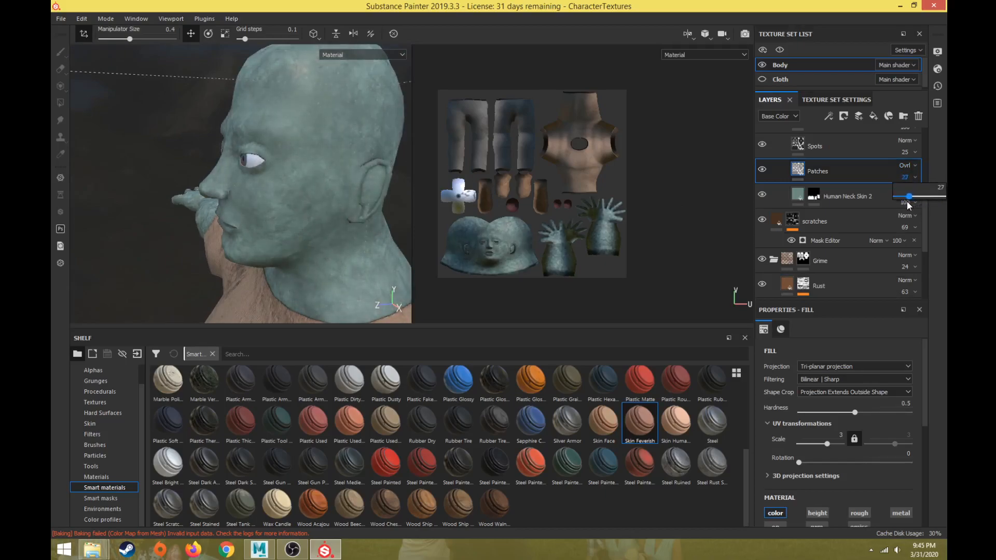
{"action": "left_click_drag", "start_coordinate": [343, 179], "coordinate": [286, 220], "text": "alt"}
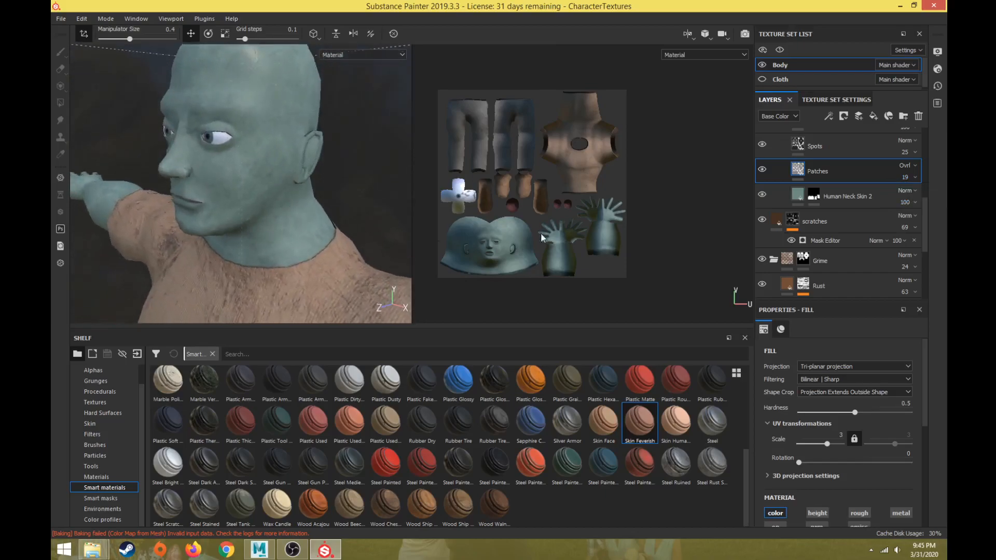
{"action": "left_click", "coordinate": [761, 171]}
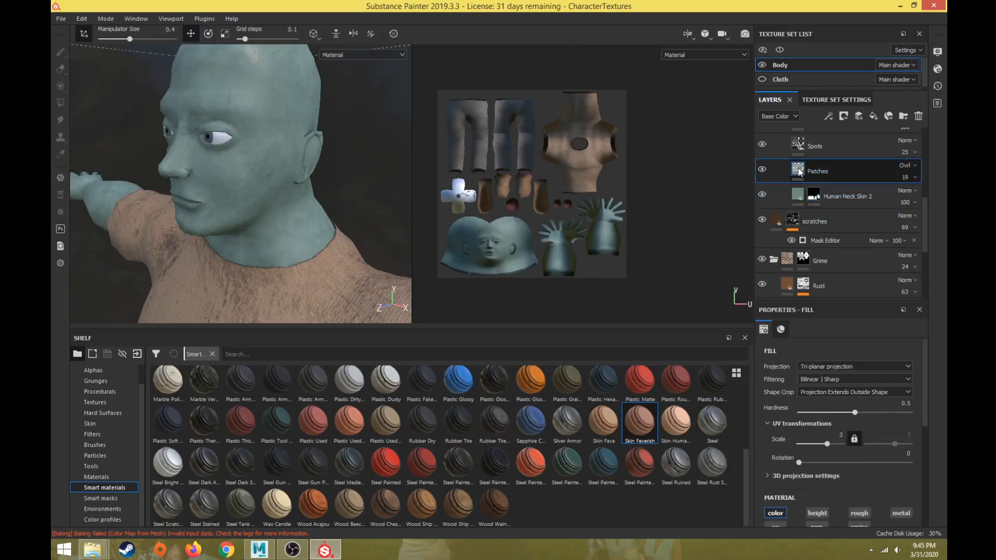
Step: Review the base color sources of the Patches and Spots layers and examine the skin on the head, arm and hand
{"action": "scroll", "coordinate": [808, 412], "scroll_direction": "down", "scroll_amount": 5}
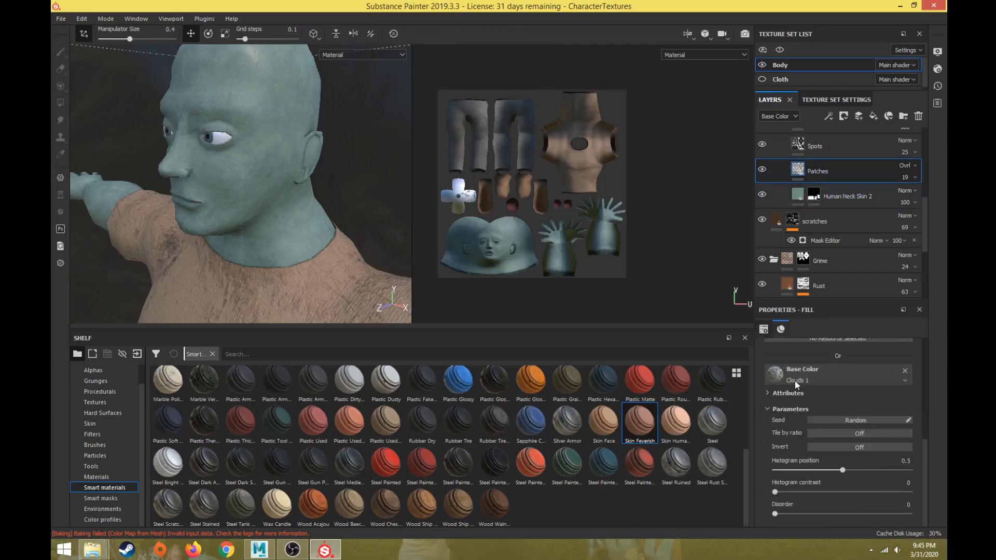
{"action": "left_click", "coordinate": [799, 151]}
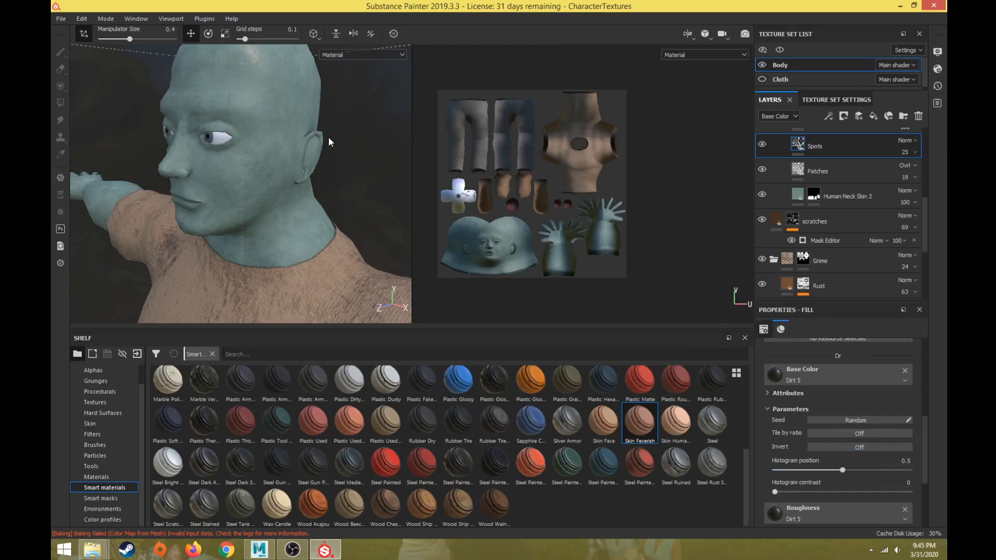
{"action": "scroll", "coordinate": [314, 278], "scroll_direction": "down", "scroll_amount": 6}
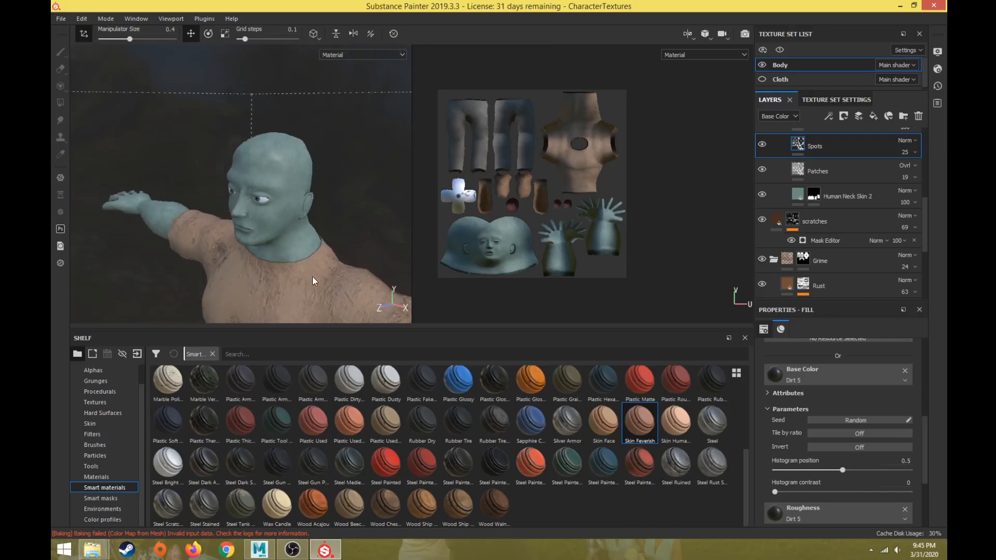
{"action": "left_click_drag", "start_coordinate": [309, 271], "coordinate": [52, 223], "text": "alt"}
{"action": "scroll", "coordinate": [220, 187], "scroll_direction": "up", "scroll_amount": 3}
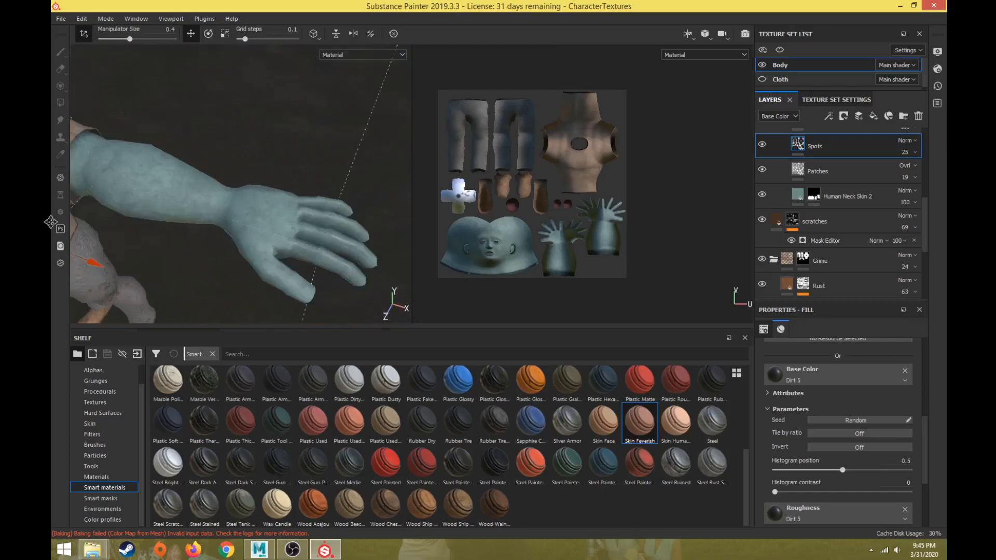
{"action": "scroll", "coordinate": [270, 204], "scroll_direction": "down", "scroll_amount": 5}
{"action": "middle_click_drag", "start_coordinate": [271, 205], "coordinate": [394, 237], "text": "alt"}
{"action": "middle_click_drag", "start_coordinate": [258, 185], "coordinate": [273, 165], "text": "alt"}
{"action": "scroll", "coordinate": [270, 155], "scroll_direction": "up", "scroll_amount": 3}
{"action": "mouse_move", "coordinate": [273, 164]}
{"action": "left_mouse_down", "text": "alt"}
{"action": "mouse_move", "coordinate": [269, 145]}
{"action": "mouse_move", "coordinate": [284, 171]}
{"action": "left_mouse_up", "text": "alt"}
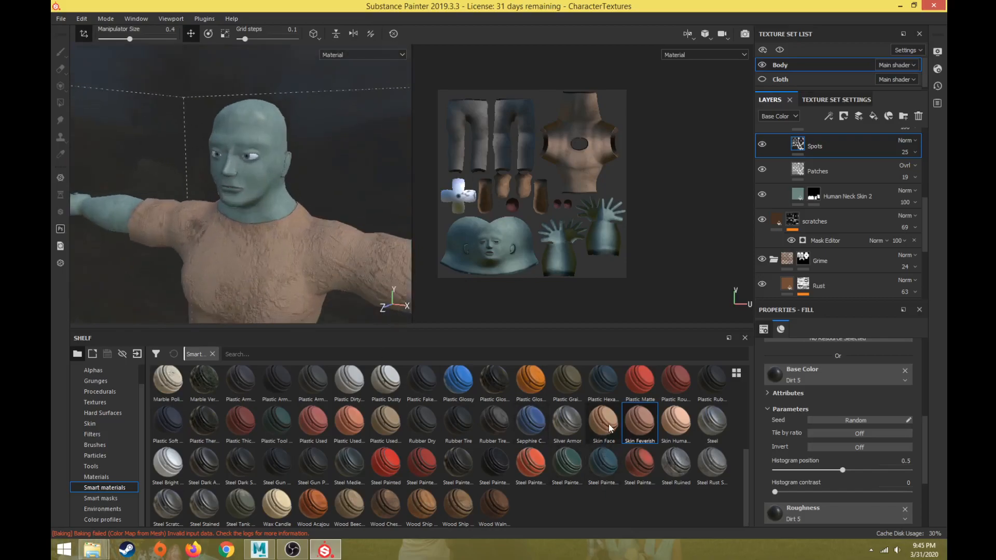
Step: Collapse the MainSkinEyes group, add the Skin Face smart material above all layers to review its contents, and remove it again
{"action": "mouse_move", "coordinate": [603, 424]}
{"action": "left_mouse_down"}
{"action": "mouse_move", "coordinate": [805, 165]}
{"action": "mouse_move", "coordinate": [611, 421]}
{"action": "left_mouse_up"}
{"action": "scroll", "coordinate": [795, 206], "scroll_direction": "up", "scroll_amount": 5}
{"action": "left_click", "coordinate": [776, 179]}
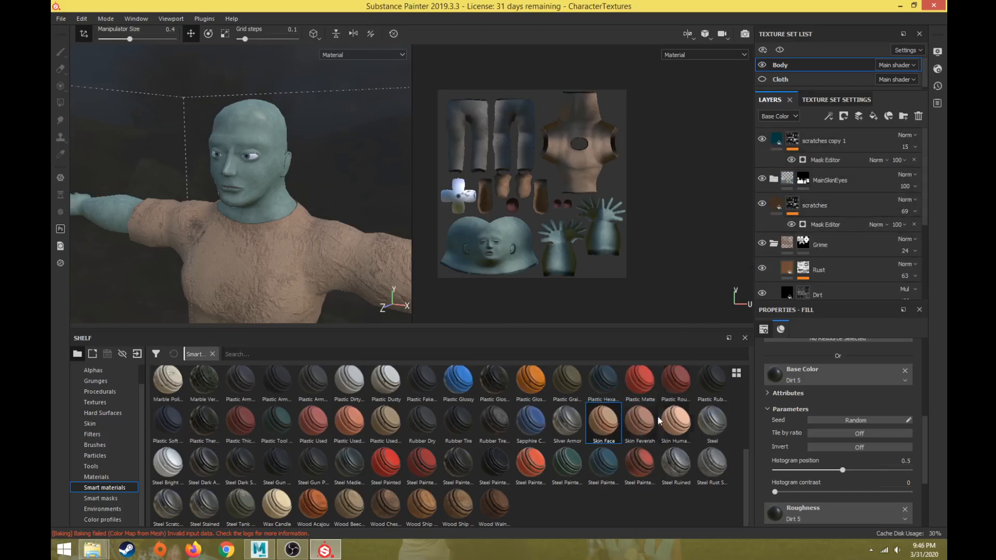
{"action": "left_click_drag", "start_coordinate": [604, 424], "coordinate": [822, 130]}
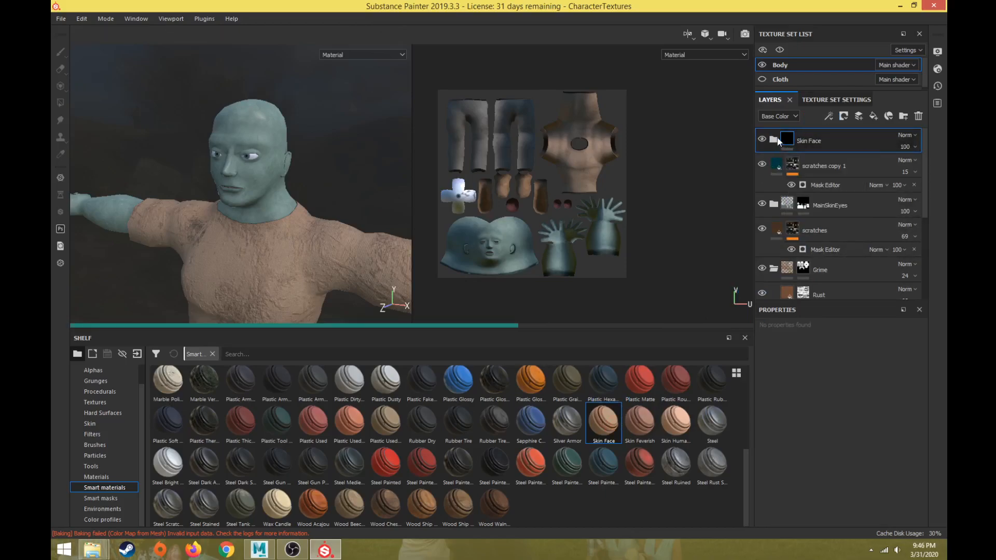
{"action": "left_click", "coordinate": [776, 138]}
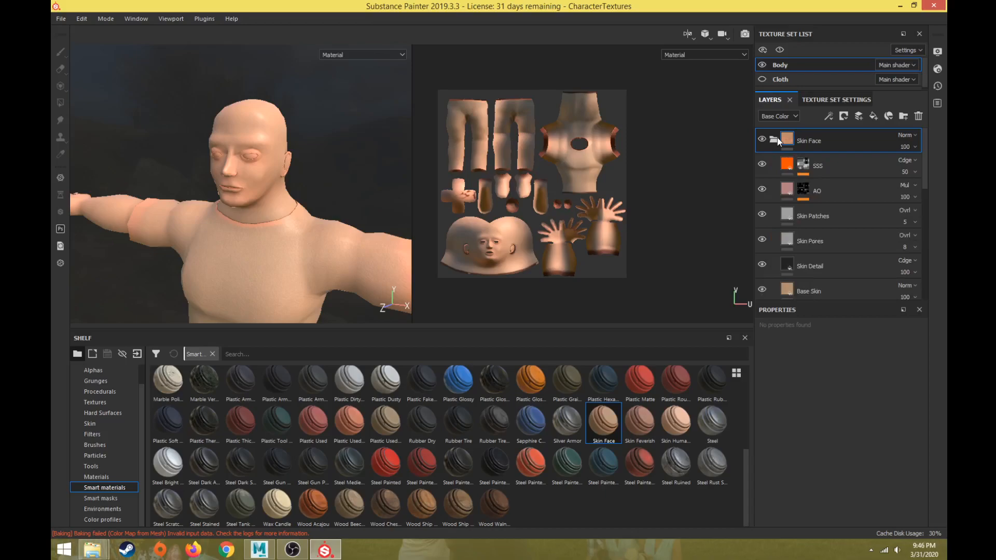
{"action": "left_click_drag", "start_coordinate": [924, 182], "coordinate": [923, 189]}
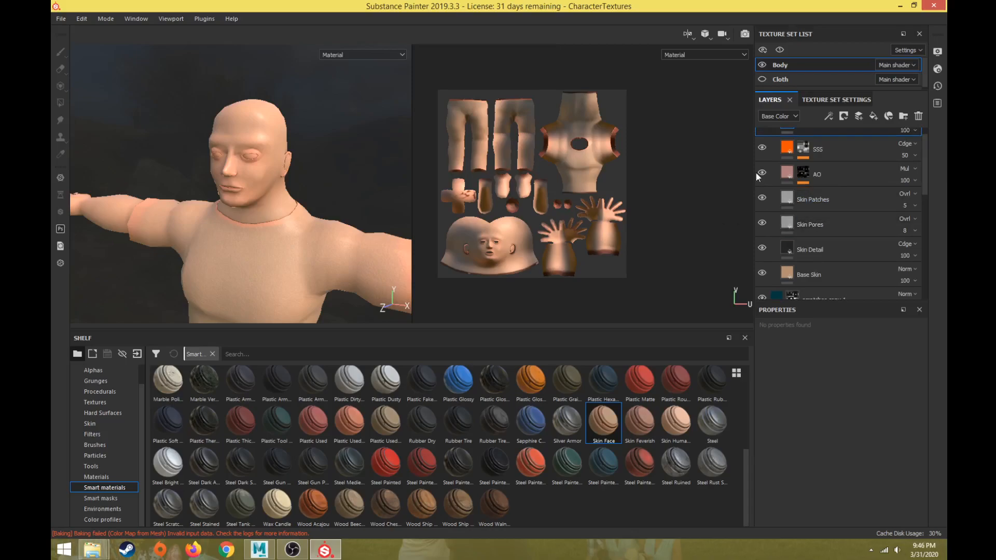
{"action": "left_click_drag", "start_coordinate": [925, 188], "coordinate": [923, 177]}
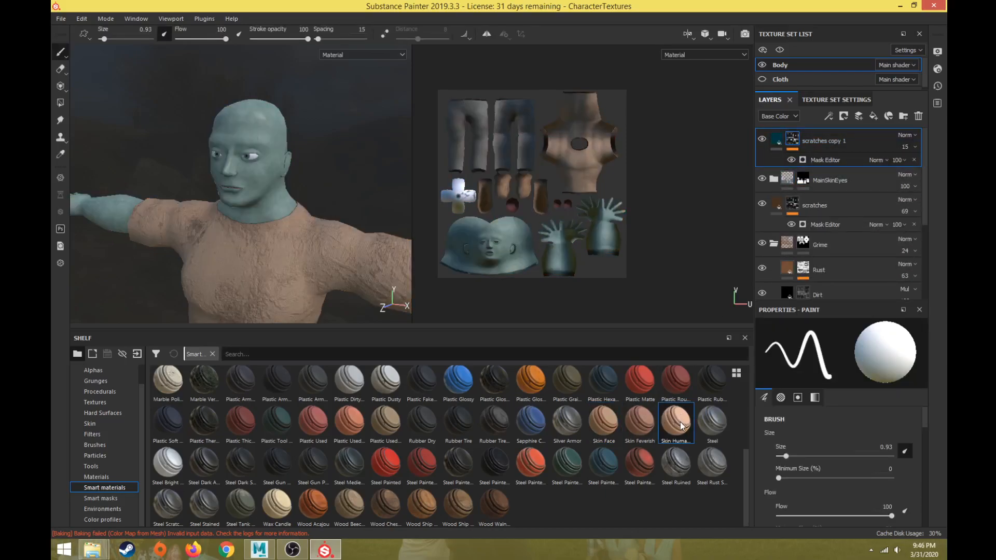
Step: Add the Skin Human Simple smart material to the top of the layer stack, expand its group and select the Veins layer
{"action": "left_click_drag", "start_coordinate": [680, 427], "coordinate": [821, 129]}
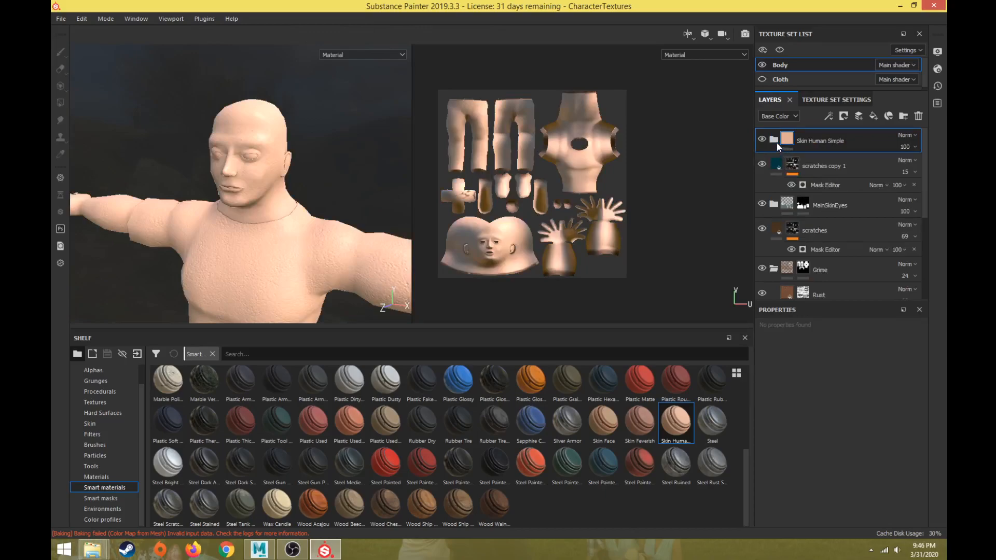
{"action": "left_click", "coordinate": [774, 140]}
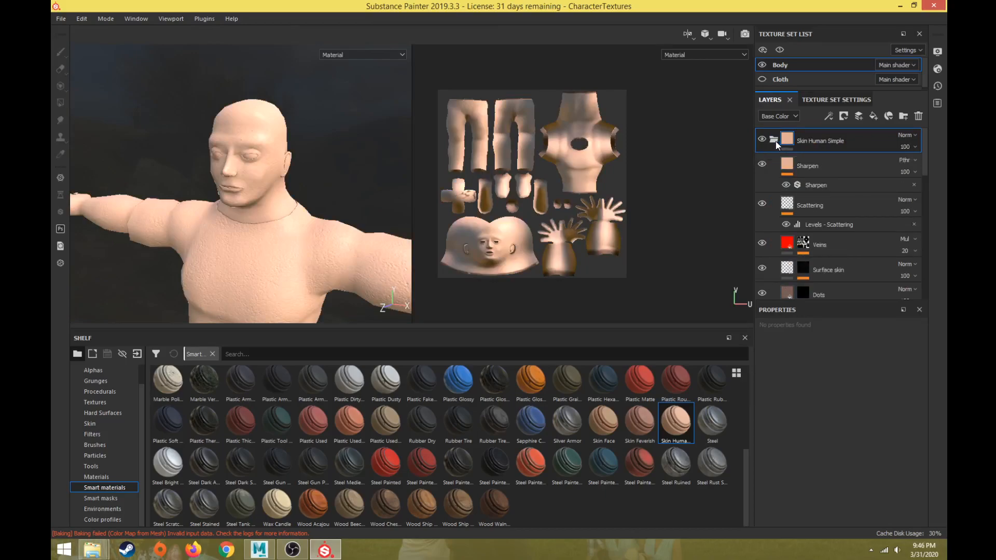
{"action": "left_click", "coordinate": [823, 247]}
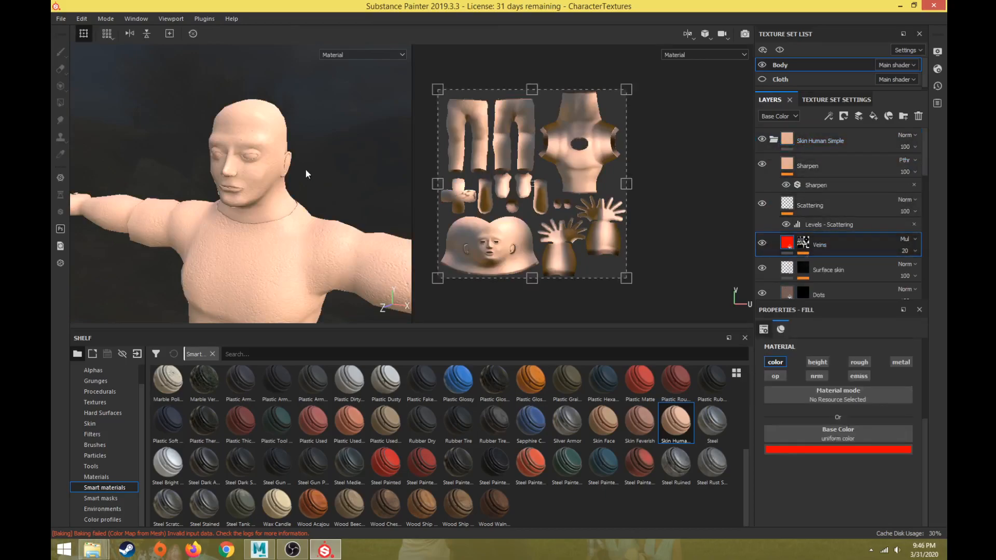
Step: Move the Veins layer out of the Skin Human Simple group to the top of the stack and delete the rest of that group
{"action": "scroll", "coordinate": [303, 170], "scroll_direction": "up", "scroll_amount": 5}
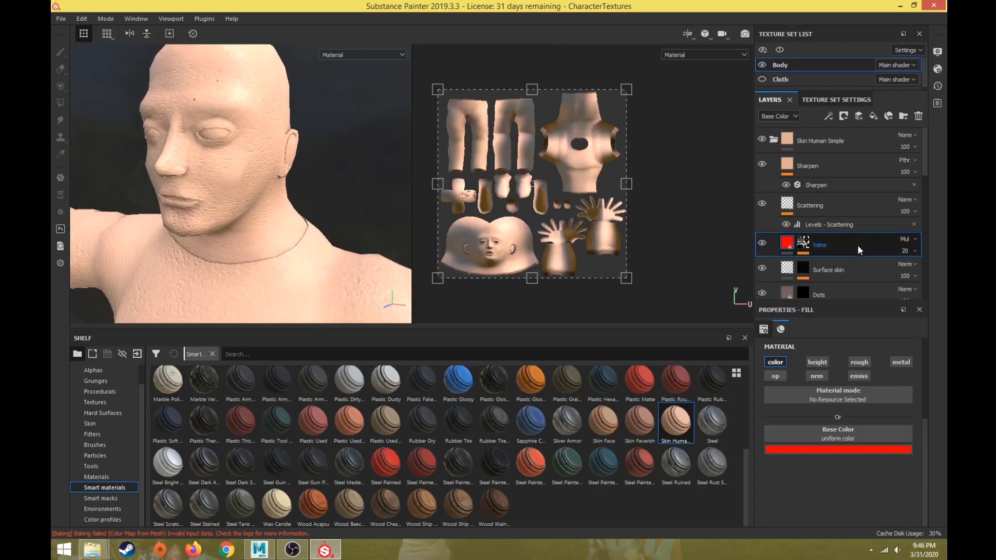
{"action": "scroll", "coordinate": [856, 245], "scroll_direction": "down", "scroll_amount": 3}
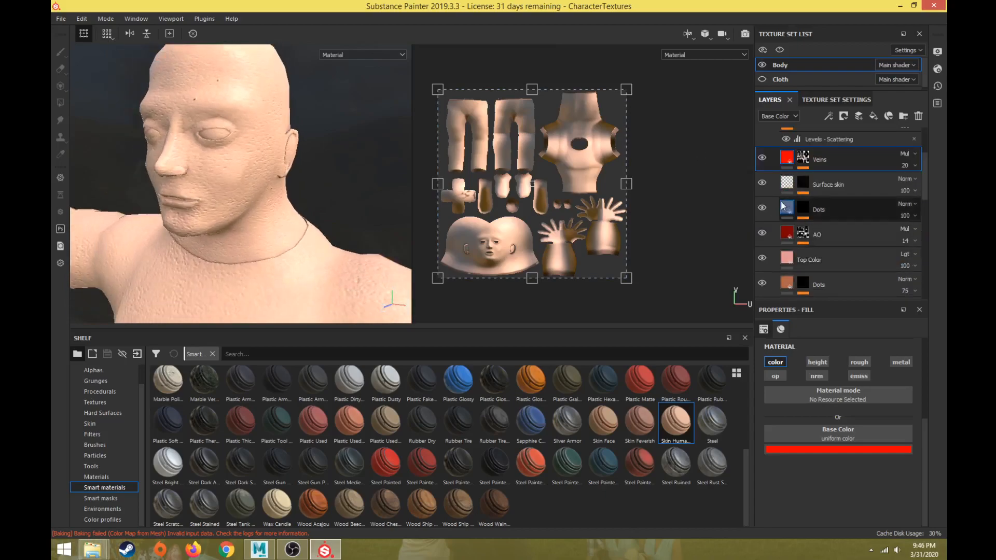
{"action": "scroll", "coordinate": [793, 215], "scroll_direction": "up", "scroll_amount": 3}
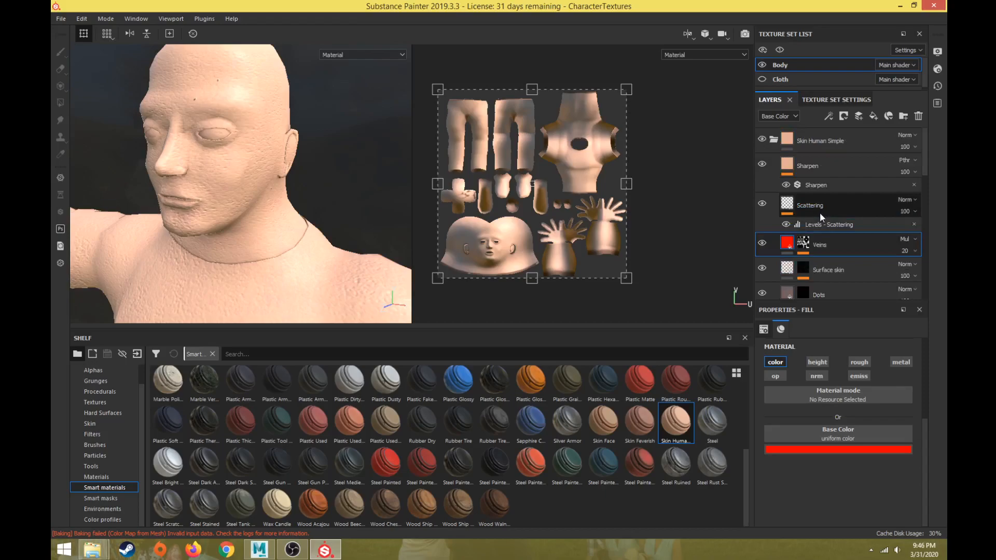
{"action": "left_click_drag", "start_coordinate": [832, 244], "coordinate": [829, 128]}
{"action": "left_click", "coordinate": [814, 165]}
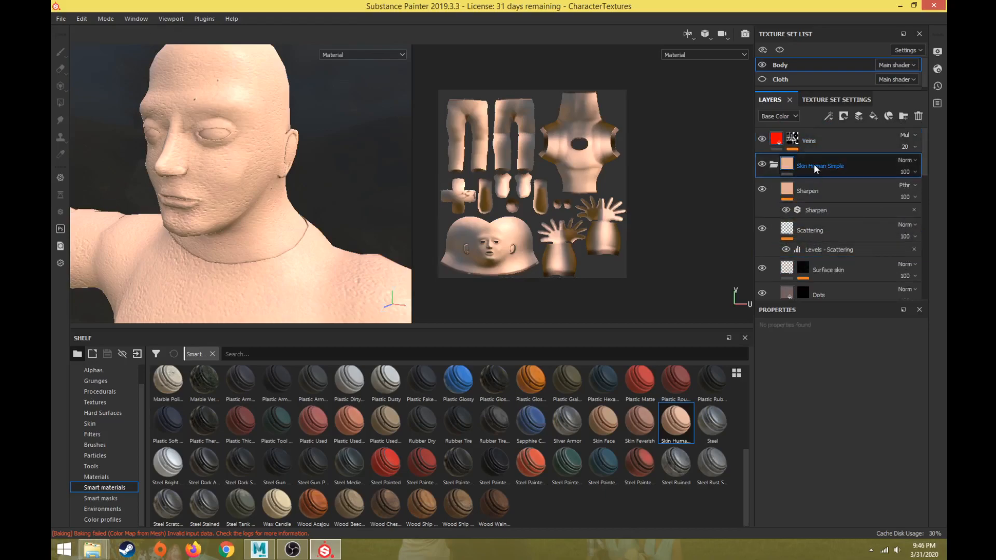
{"action": "key", "text": "Delete"}
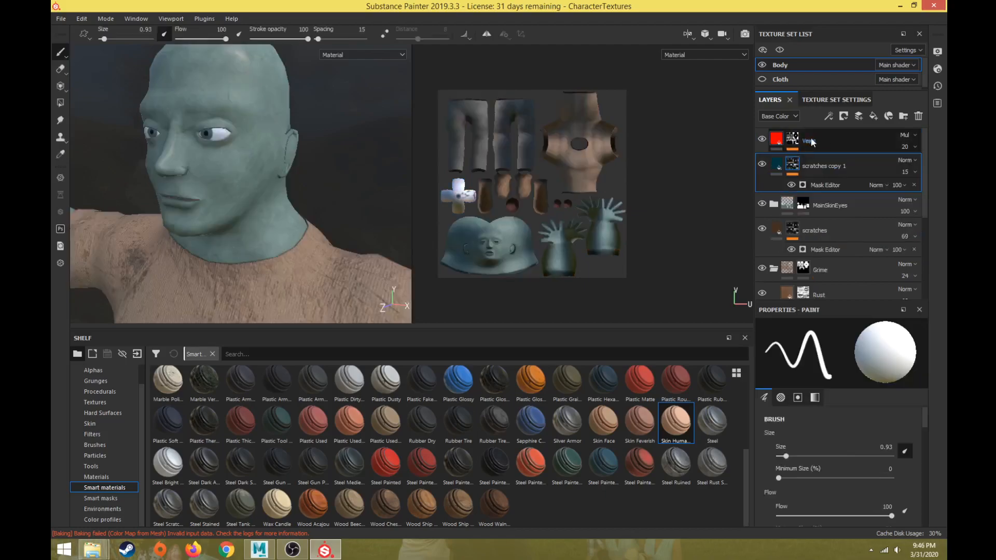
Step: Raise the opacity of the Veins layer to 68, checking its effect on the forehead
{"action": "scroll", "coordinate": [432, 194], "scroll_direction": "up", "scroll_amount": 1}
{"action": "left_click", "coordinate": [911, 147]}
{"action": "mouse_move", "coordinate": [911, 164]}
{"action": "left_mouse_down"}
{"action": "mouse_move", "coordinate": [941, 165]}
{"action": "mouse_move", "coordinate": [928, 167]}
{"action": "left_mouse_up"}
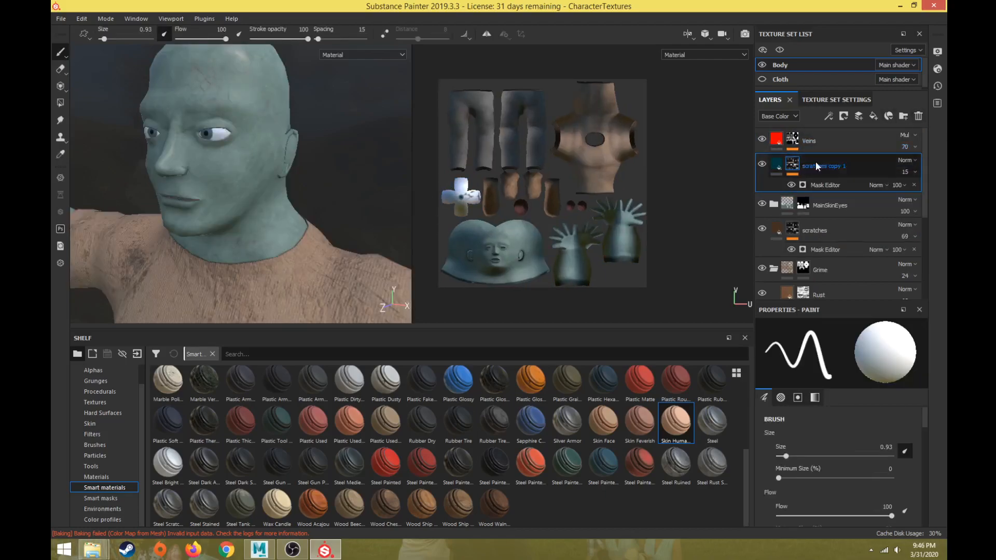
{"action": "scroll", "coordinate": [194, 124], "scroll_direction": "up", "scroll_amount": 3}
{"action": "middle_click_drag", "start_coordinate": [189, 140], "coordinate": [187, 202], "text": "alt"}
{"action": "scroll", "coordinate": [189, 220], "scroll_direction": "up", "scroll_amount": 4}
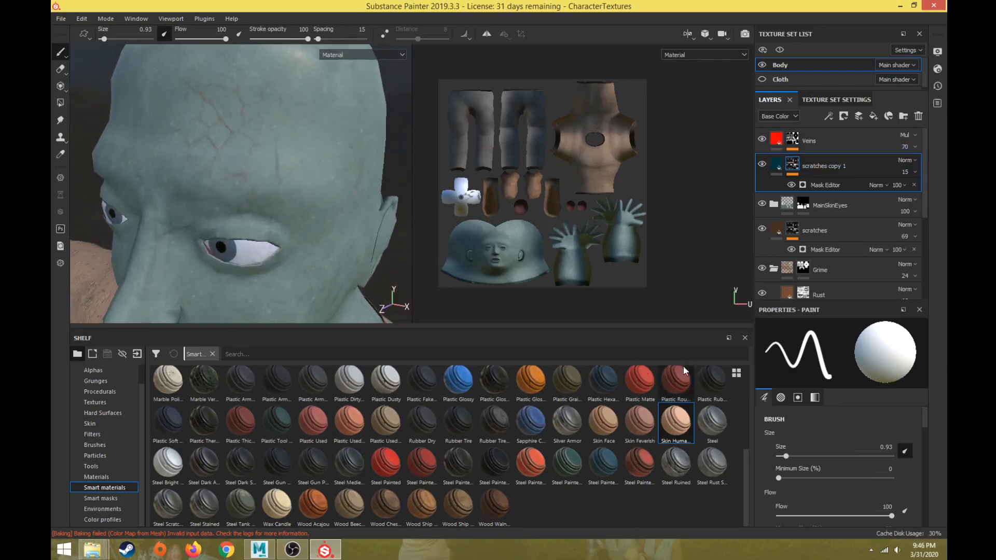
{"action": "left_click", "coordinate": [913, 150]}
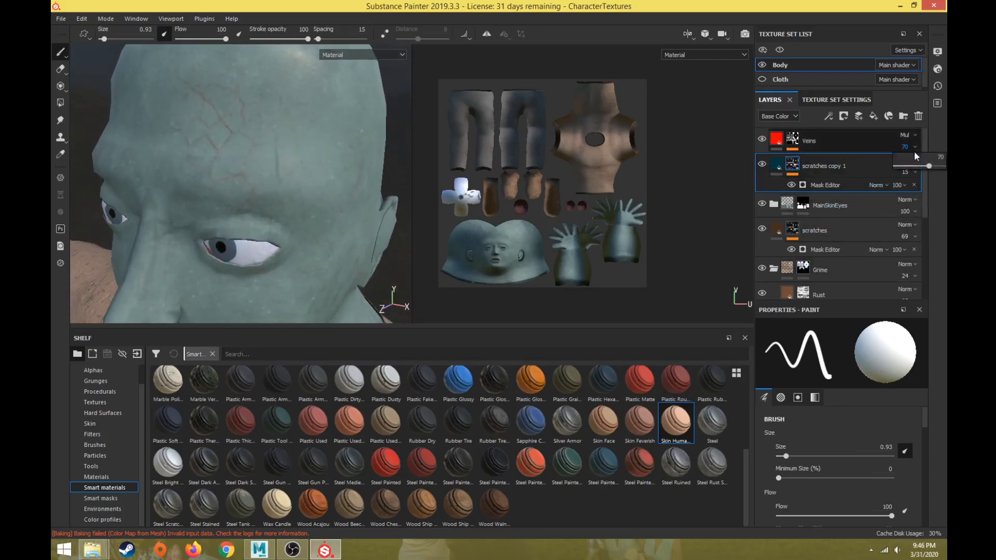
{"action": "mouse_move", "coordinate": [930, 166]}
{"action": "left_mouse_down"}
{"action": "mouse_move", "coordinate": [899, 174]}
{"action": "mouse_move", "coordinate": [929, 169]}
{"action": "left_mouse_up"}
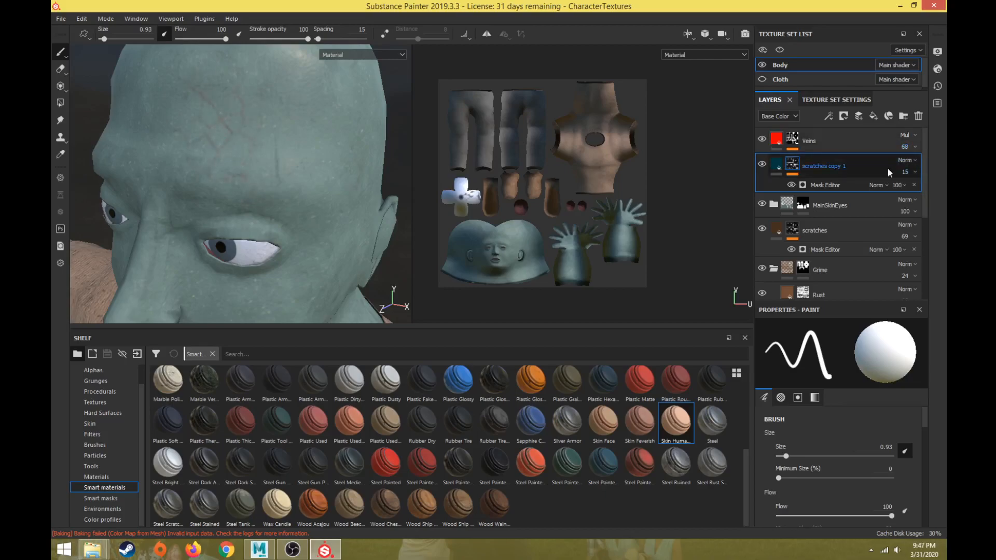
Step: Change the base color of the Veins layer to a bright magenta-purple
{"action": "left_click", "coordinate": [776, 139]}
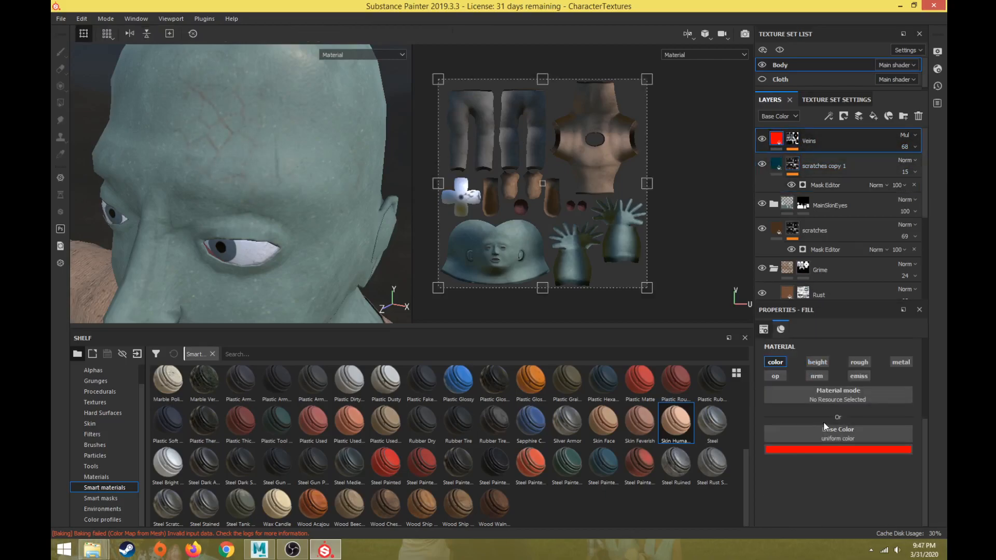
{"action": "left_click", "coordinate": [833, 449]}
{"action": "left_click_drag", "start_coordinate": [890, 371], "coordinate": [891, 358]}
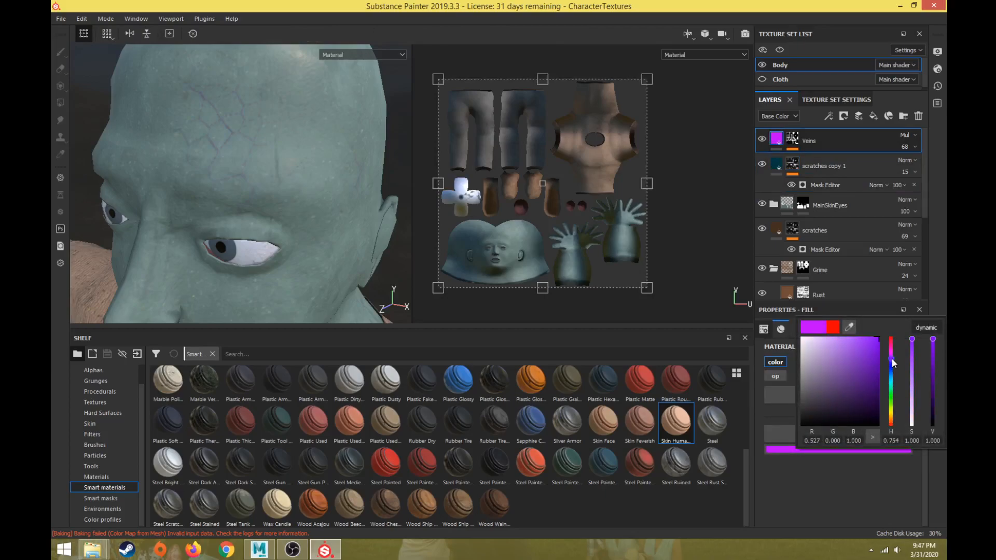
Step: Examine the recolored veins on the forehead, the side of the face and the neck
{"action": "middle_click_drag", "start_coordinate": [283, 213], "coordinate": [280, 223], "text": "alt"}
{"action": "scroll", "coordinate": [282, 216], "scroll_direction": "down", "scroll_amount": 3}
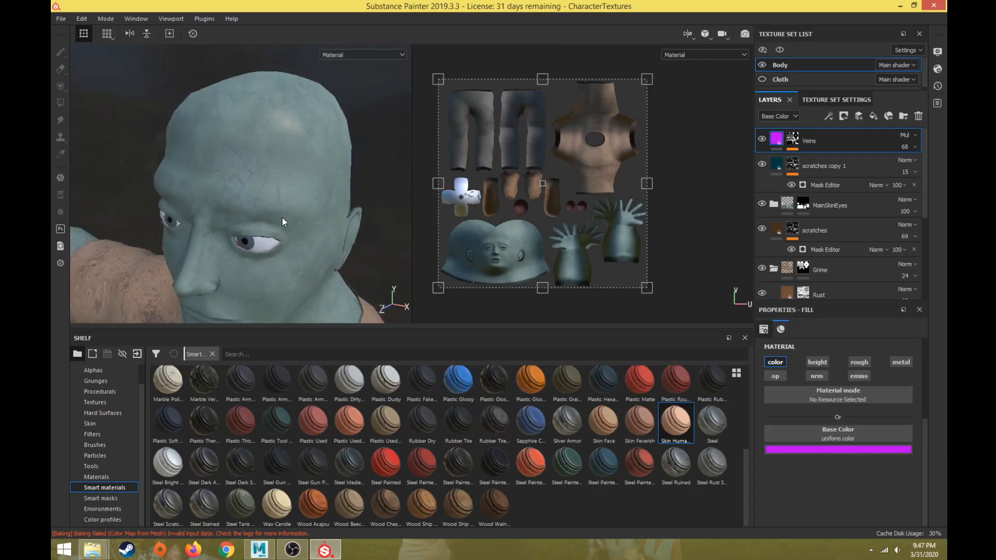
{"action": "scroll", "coordinate": [291, 219], "scroll_direction": "up", "scroll_amount": 3}
{"action": "left_click_drag", "start_coordinate": [291, 225], "coordinate": [229, 181], "text": "alt"}
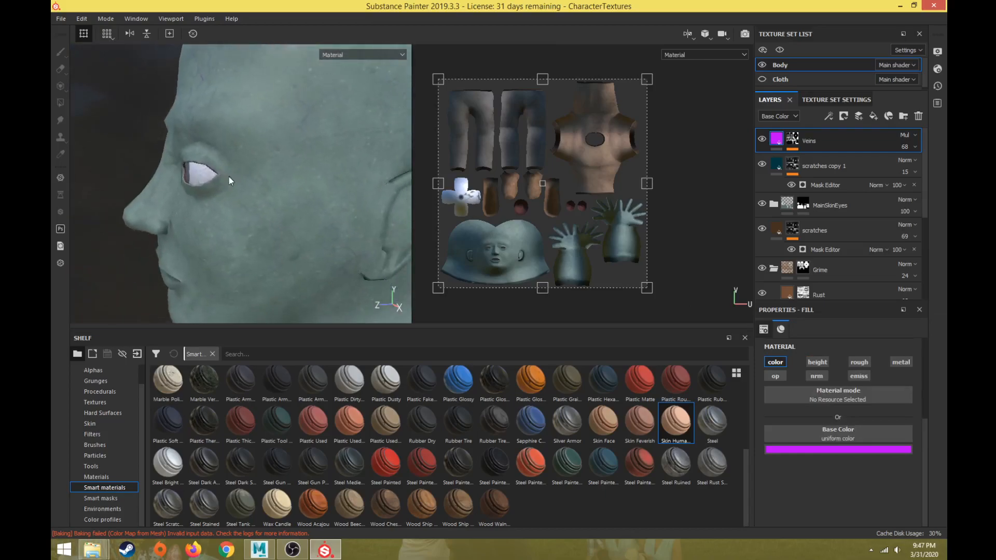
{"action": "right_click_drag", "start_coordinate": [304, 116], "coordinate": [304, 223], "text": "alt"}
{"action": "middle_click_drag", "start_coordinate": [304, 223], "coordinate": [262, 164], "text": "alt"}
{"action": "right_click_drag", "start_coordinate": [263, 164], "coordinate": [363, 265], "text": "alt"}
{"action": "scroll", "coordinate": [338, 265], "scroll_direction": "down", "scroll_amount": 3}
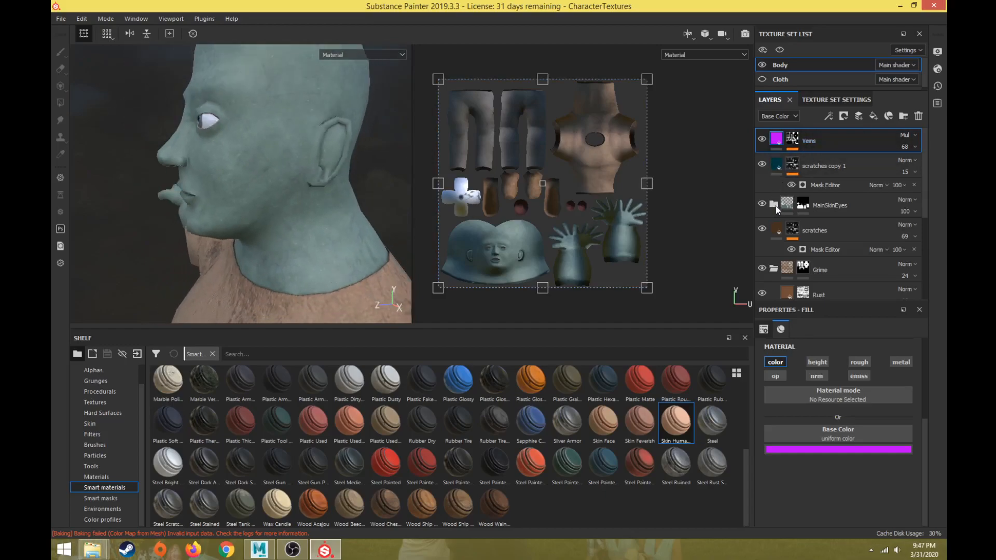
Step: Move the Veins layer between the scratches layer and the Grime group, and enlarge the layer list to review the stack
{"action": "left_click_drag", "start_coordinate": [833, 145], "coordinate": [832, 246]}
{"action": "left_click_drag", "start_coordinate": [832, 252], "coordinate": [836, 245]}
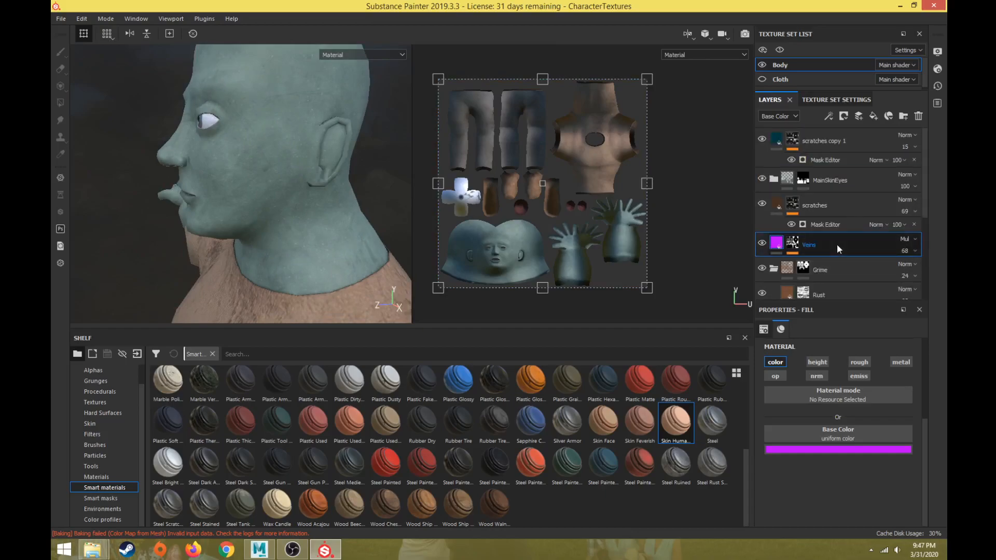
{"action": "scroll", "coordinate": [835, 244], "scroll_direction": "down", "scroll_amount": 3}
{"action": "scroll", "coordinate": [835, 244], "scroll_direction": "up", "scroll_amount": 1}
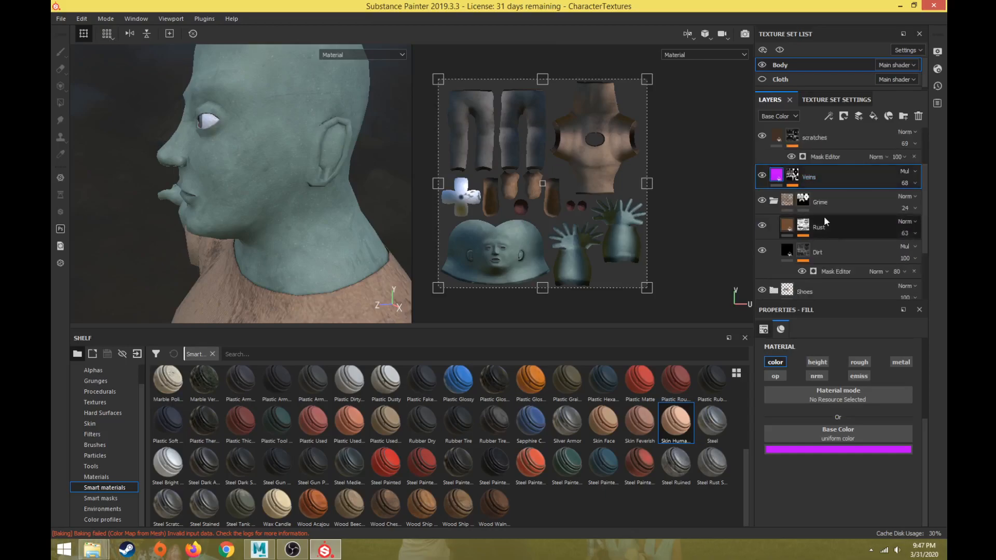
{"action": "left_click_drag", "start_coordinate": [857, 299], "coordinate": [858, 390]}
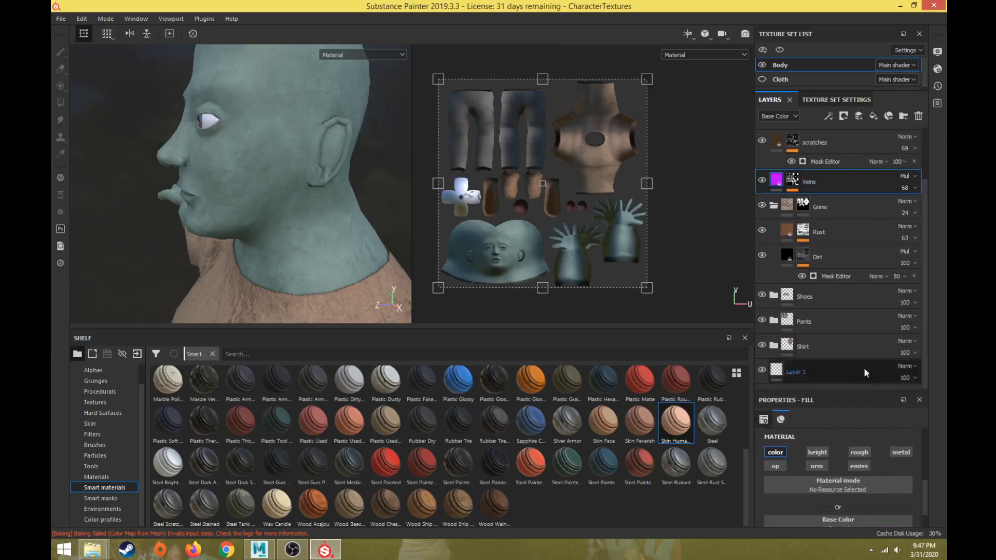
{"action": "left_click_drag", "start_coordinate": [923, 293], "coordinate": [931, 230]}
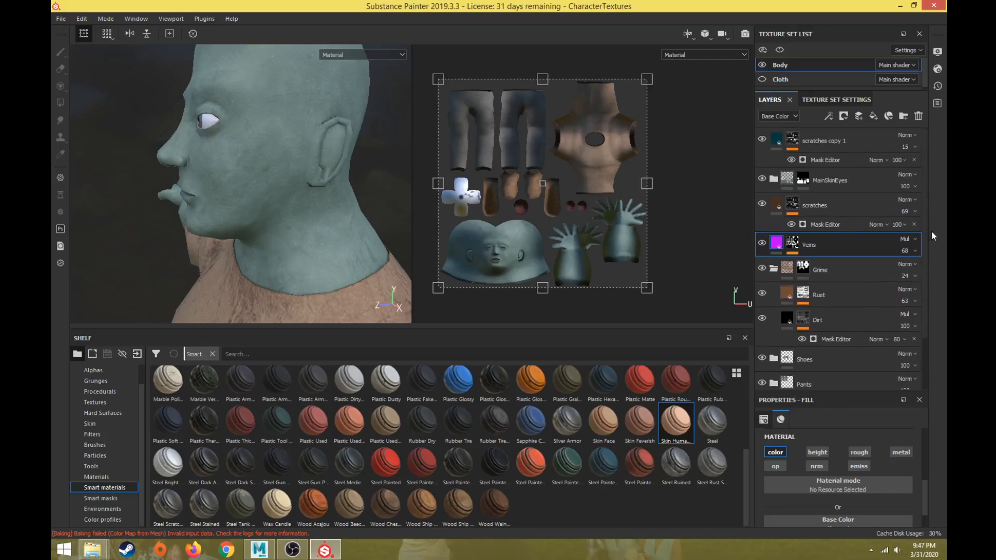
Step: Move the Veins layer into the MainSkinEyes group below the Skin folder and check the result on the forehead
{"action": "left_click_drag", "start_coordinate": [823, 242], "coordinate": [832, 366]}
{"action": "left_click", "coordinate": [776, 205]}
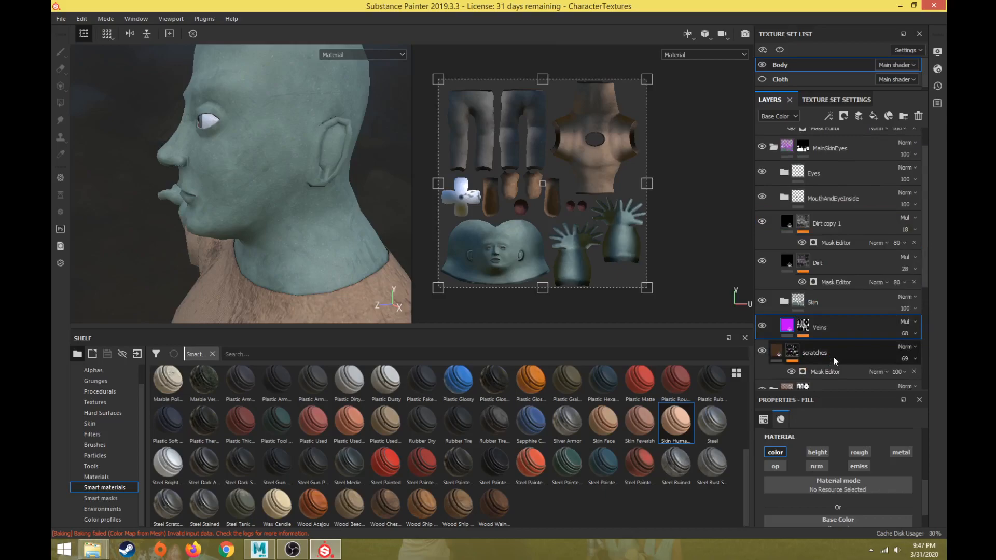
{"action": "mouse_move", "coordinate": [832, 245]}
{"action": "left_mouse_down"}
{"action": "mouse_move", "coordinate": [835, 303]}
{"action": "mouse_move", "coordinate": [838, 244]}
{"action": "left_mouse_up"}
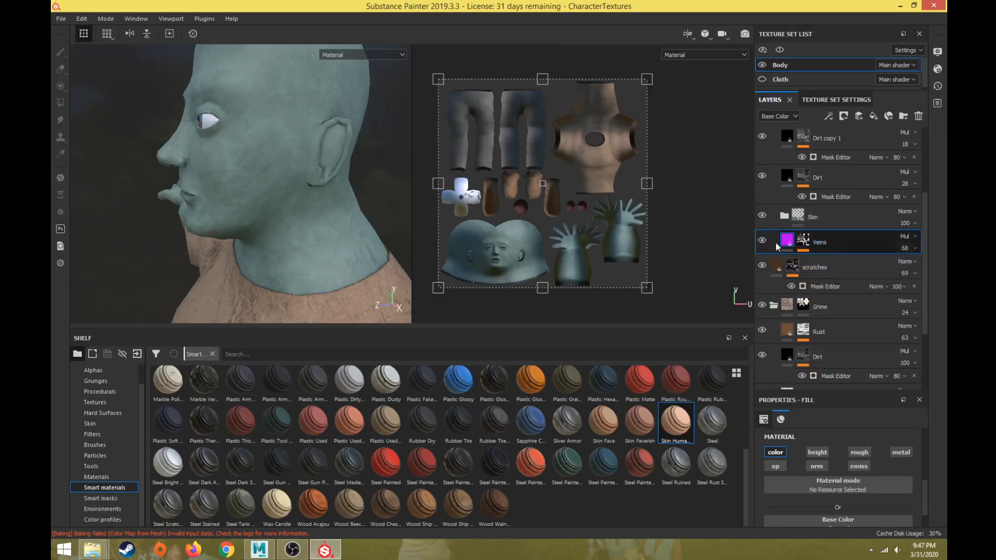
{"action": "scroll", "coordinate": [294, 138], "scroll_direction": "up", "scroll_amount": 3}
{"action": "middle_click_drag", "start_coordinate": [294, 138], "coordinate": [306, 251], "text": "alt"}
{"action": "left_click_drag", "start_coordinate": [307, 251], "coordinate": [348, 262], "text": "alt"}
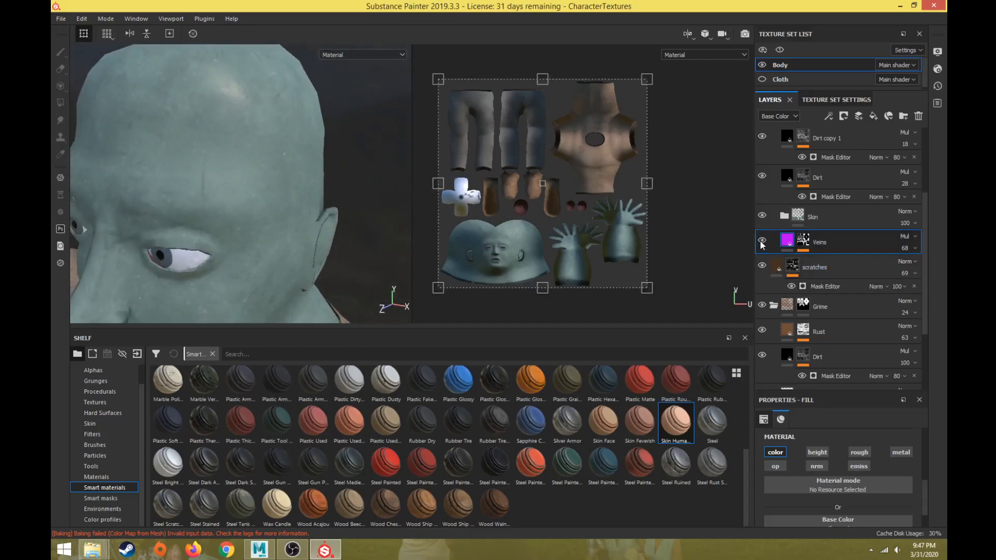
Step: Place the Veins layer between Dirt copy 1 and Dirt in the MainSkinEyes group and inspect the head
{"action": "left_click_drag", "start_coordinate": [844, 244], "coordinate": [852, 165]}
{"action": "right_click_drag", "start_coordinate": [335, 238], "coordinate": [287, 273], "text": "alt"}
{"action": "middle_click_drag", "start_coordinate": [287, 273], "coordinate": [215, 119], "text": "alt"}
{"action": "right_click_drag", "start_coordinate": [216, 120], "coordinate": [206, 160], "text": "alt"}
{"action": "left_click_drag", "start_coordinate": [207, 153], "coordinate": [273, 216], "text": "alt"}
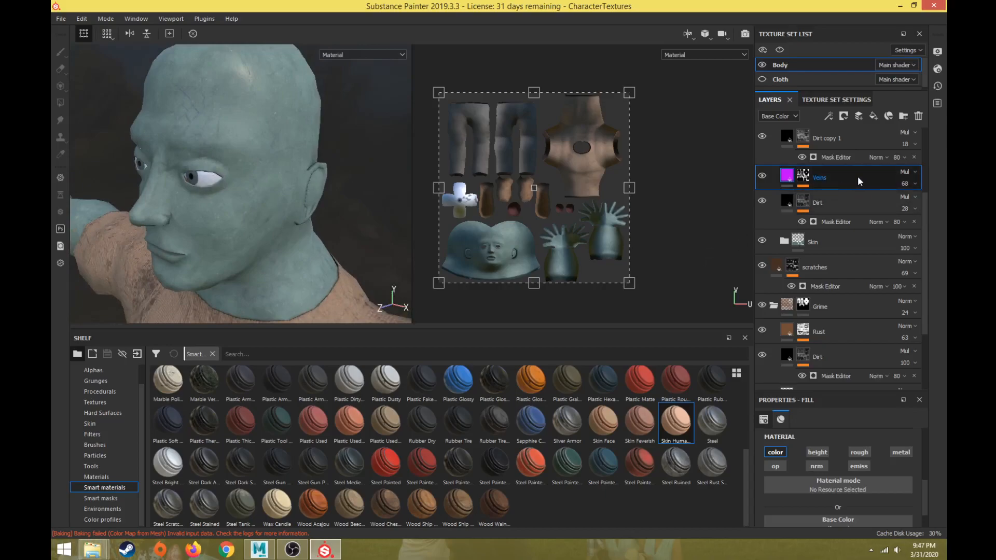
Step: Lower the opacity of the Veins layer to 45 and check the forehead
{"action": "left_click", "coordinate": [905, 183]}
{"action": "left_click_drag", "start_coordinate": [928, 203], "coordinate": [918, 206]}
{"action": "left_click_drag", "start_coordinate": [262, 162], "coordinate": [202, 217], "text": "alt"}
Step: Select the crystal_1 fill in the Veins mask, enlarge the properties area and set its Warp Intensity to about 52
{"action": "left_click", "coordinate": [803, 176]}
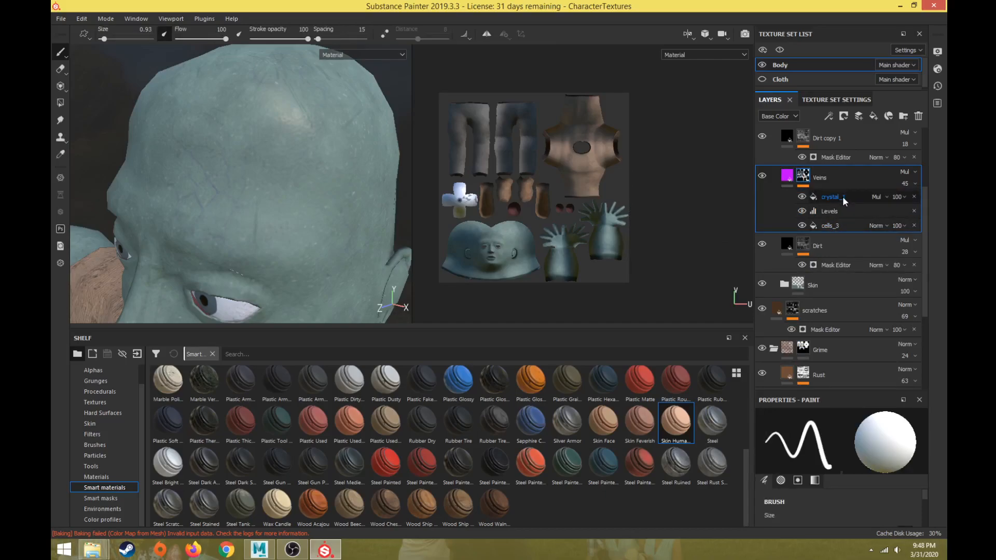
{"action": "left_click", "coordinate": [842, 197]}
{"action": "left_click_drag", "start_coordinate": [853, 390], "coordinate": [853, 263]}
{"action": "scroll", "coordinate": [804, 433], "scroll_direction": "down", "scroll_amount": 3}
{"action": "left_click_drag", "start_coordinate": [776, 392], "coordinate": [843, 392]}
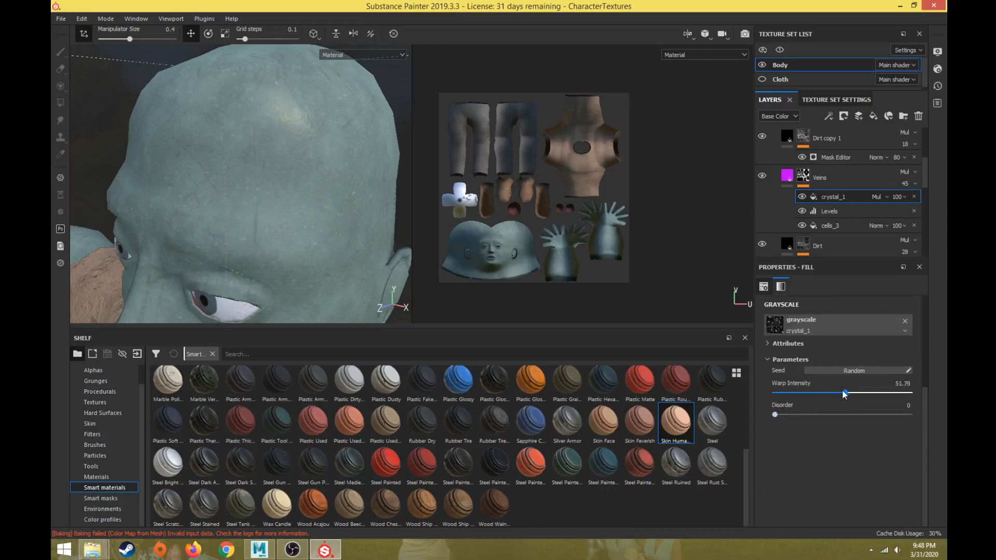
Step: Set the Disorder of the cells_3 fill in the Veins mask to about 46.61 and check the head
{"action": "left_click_drag", "start_coordinate": [776, 415], "coordinate": [838, 417]}
{"action": "left_click", "coordinate": [832, 226]}
{"action": "scroll", "coordinate": [446, 253], "scroll_direction": "down", "scroll_amount": 1}
{"action": "scroll", "coordinate": [306, 235], "scroll_direction": "down", "scroll_amount": 2}
{"action": "middle_click_drag", "start_coordinate": [306, 235], "coordinate": [280, 185], "text": "alt"}
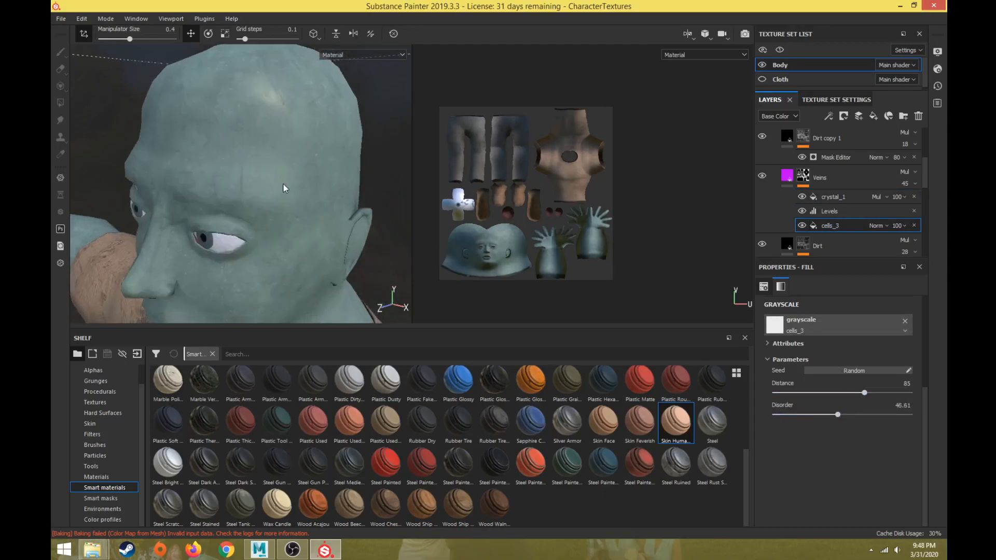
Step: Try Veins layer opacities of 93 and 49 while checking the head and neck, and settle on 69
{"action": "left_click_drag", "start_coordinate": [280, 186], "coordinate": [240, 185], "text": "alt"}
{"action": "middle_click_drag", "start_coordinate": [303, 257], "coordinate": [273, 207], "text": "alt"}
{"action": "left_click_drag", "start_coordinate": [273, 206], "coordinate": [347, 270], "text": "alt"}
{"action": "left_click", "coordinate": [904, 183]}
{"action": "left_click_drag", "start_coordinate": [916, 203], "coordinate": [940, 205]}
{"action": "left_click_drag", "start_coordinate": [251, 189], "coordinate": [247, 143], "text": "alt"}
{"action": "scroll", "coordinate": [238, 150], "scroll_direction": "up", "scroll_amount": 3}
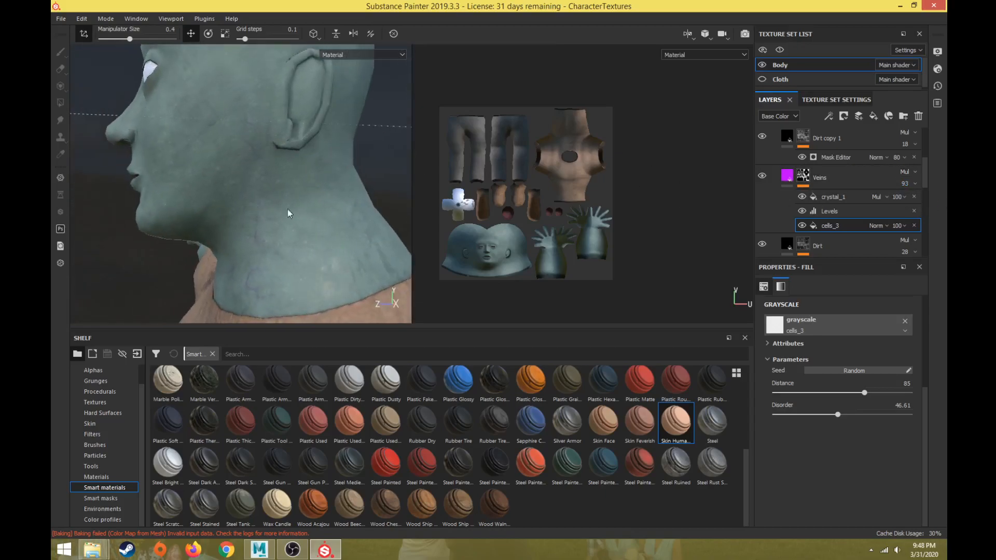
{"action": "left_click", "coordinate": [905, 184]}
{"action": "left_click_drag", "start_coordinate": [940, 205], "coordinate": [918, 209]}
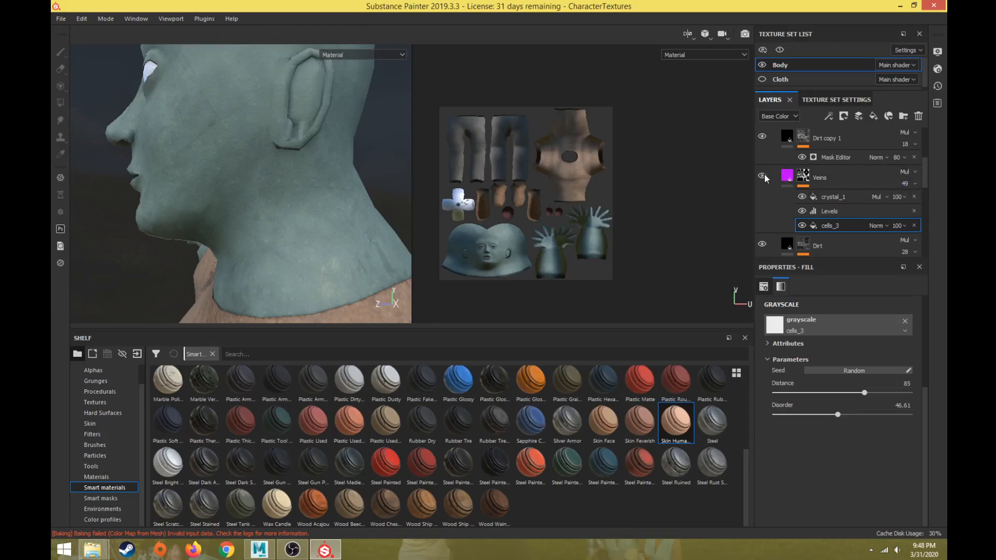
{"action": "left_click", "coordinate": [904, 183]}
{"action": "left_click_drag", "start_coordinate": [919, 206], "coordinate": [929, 203]}
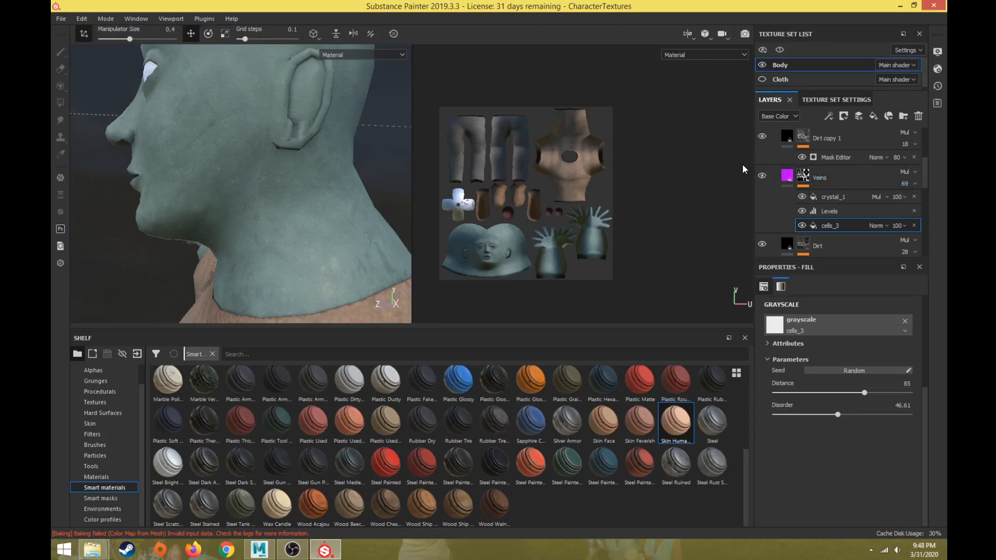
Step: Examine the whole character from the head down to the feet and return to the start of the layer stack
{"action": "scroll", "coordinate": [226, 187], "scroll_direction": "down", "scroll_amount": 6}
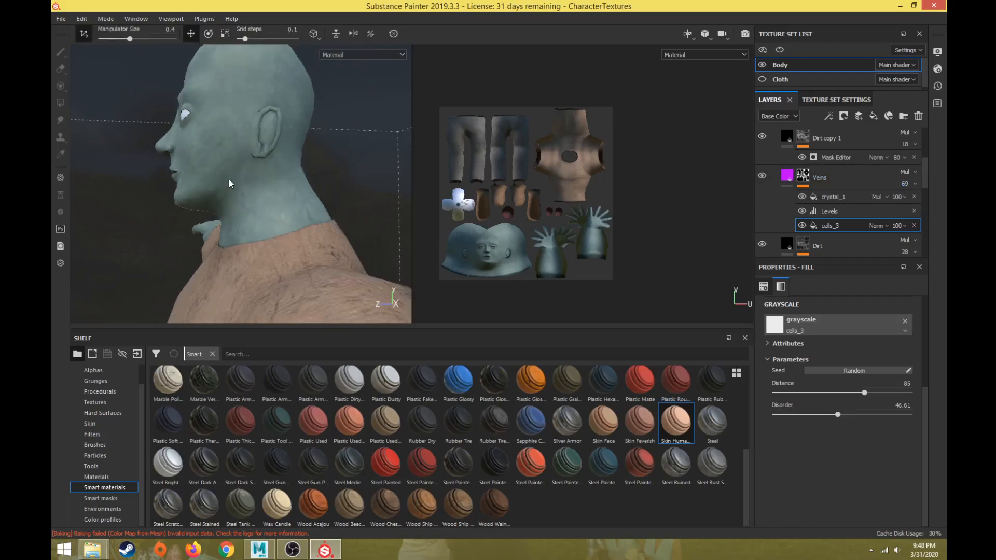
{"action": "left_click_drag", "start_coordinate": [234, 194], "coordinate": [307, 229], "text": "alt"}
{"action": "scroll", "coordinate": [280, 246], "scroll_direction": "down", "scroll_amount": 5}
{"action": "middle_click_drag", "start_coordinate": [271, 251], "coordinate": [224, 216], "text": "alt"}
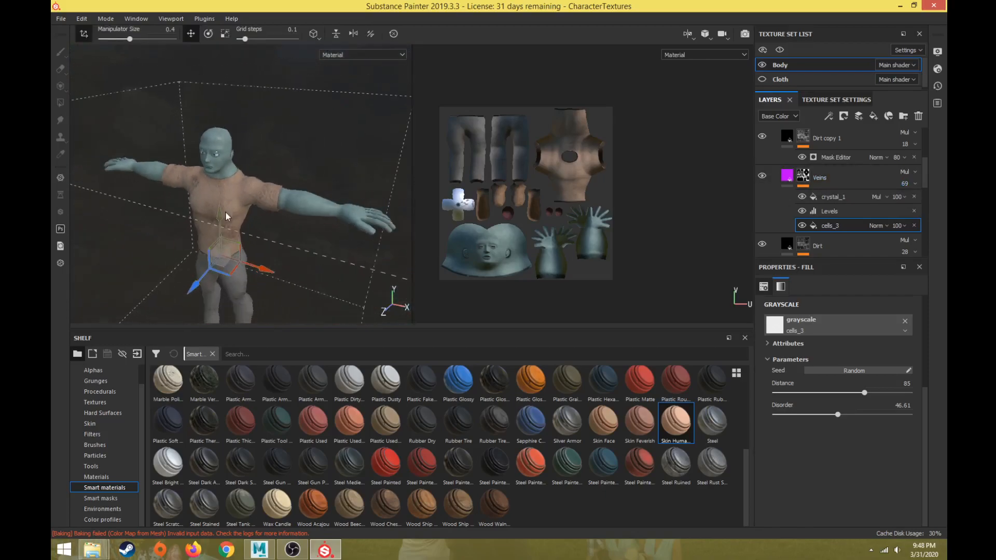
{"action": "left_click_drag", "start_coordinate": [225, 215], "coordinate": [248, 233], "text": "alt"}
{"action": "middle_click_drag", "start_coordinate": [247, 229], "coordinate": [275, 203], "text": "alt"}
{"action": "scroll", "coordinate": [275, 203], "scroll_direction": "down", "scroll_amount": 2}
{"action": "left_click_drag", "start_coordinate": [275, 203], "coordinate": [250, 224], "text": "alt"}
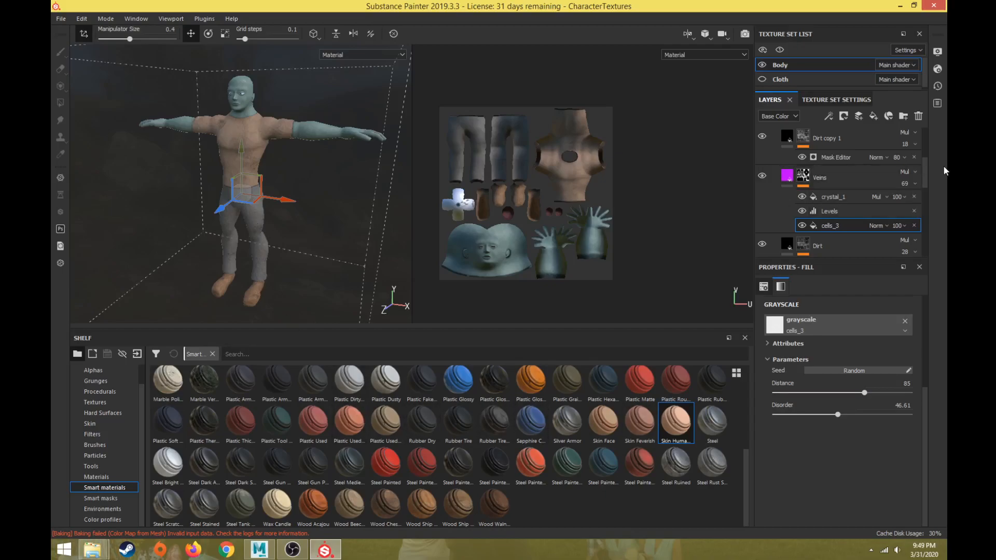
{"action": "left_click_drag", "start_coordinate": [926, 181], "coordinate": [927, 154]}
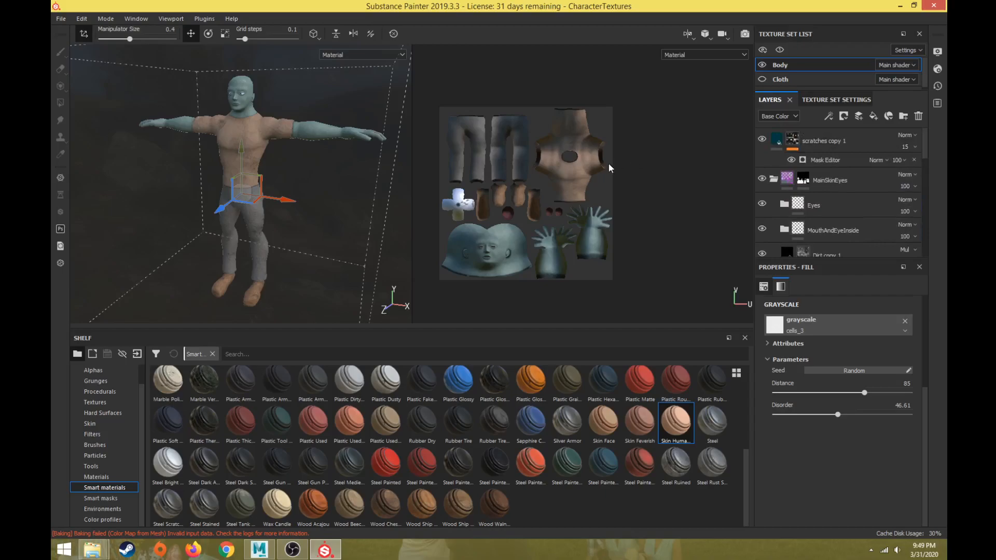